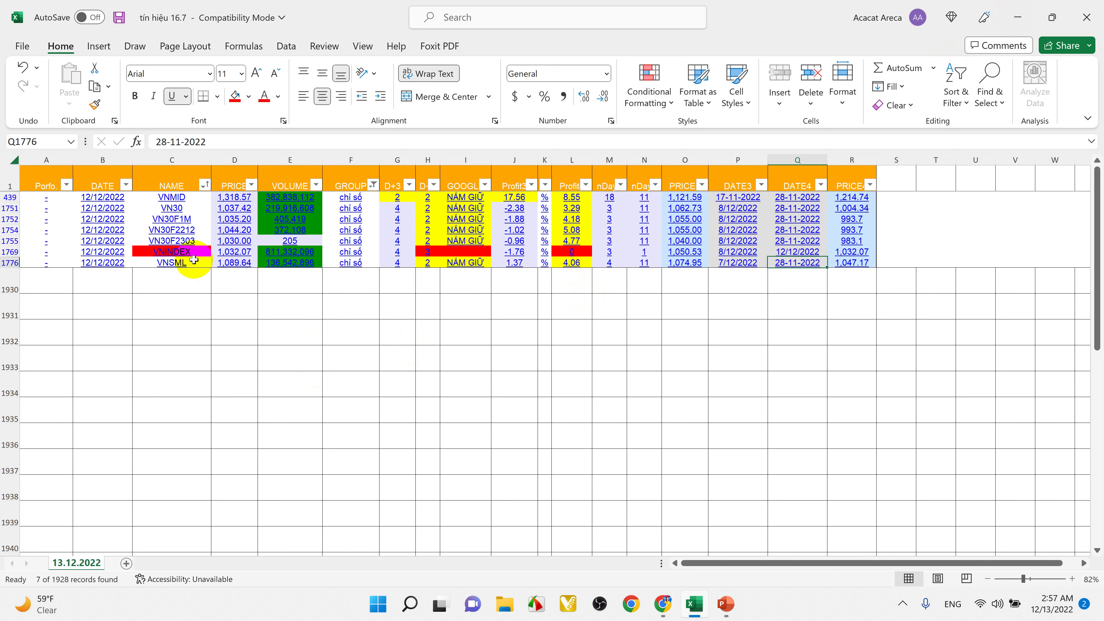
# Step: Examine the VNINDEX row's signal cells and compare them with the NẮM GIỮ signals of VNMID, VN30 and VNSML
pyautogui.click(174, 251)
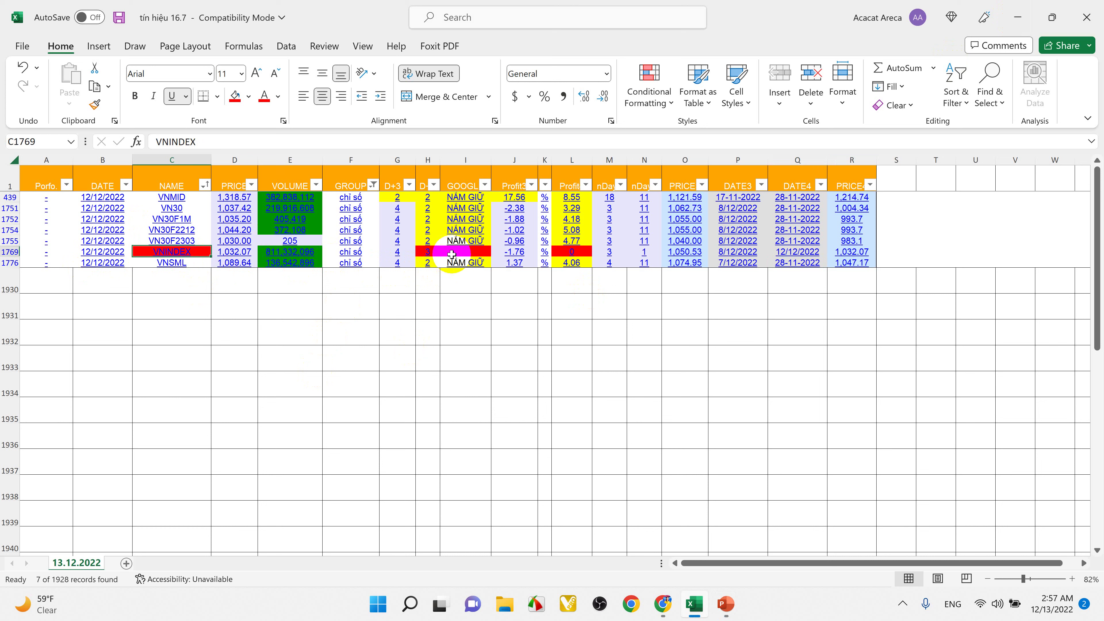
pyautogui.click(421, 254)
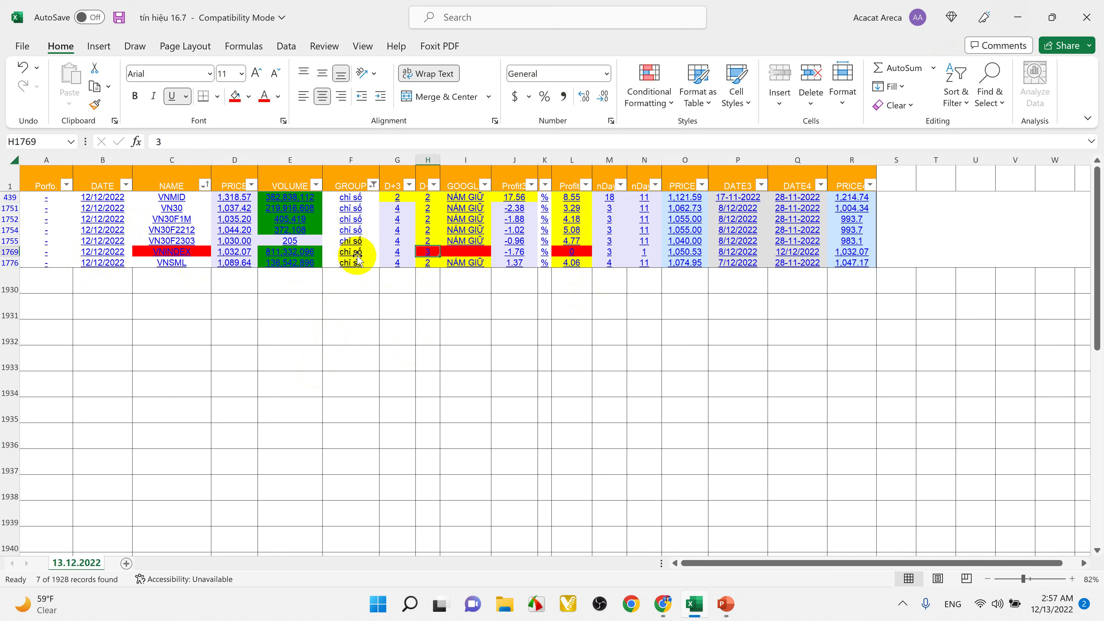
pyautogui.click(466, 253)
pyautogui.click(391, 253)
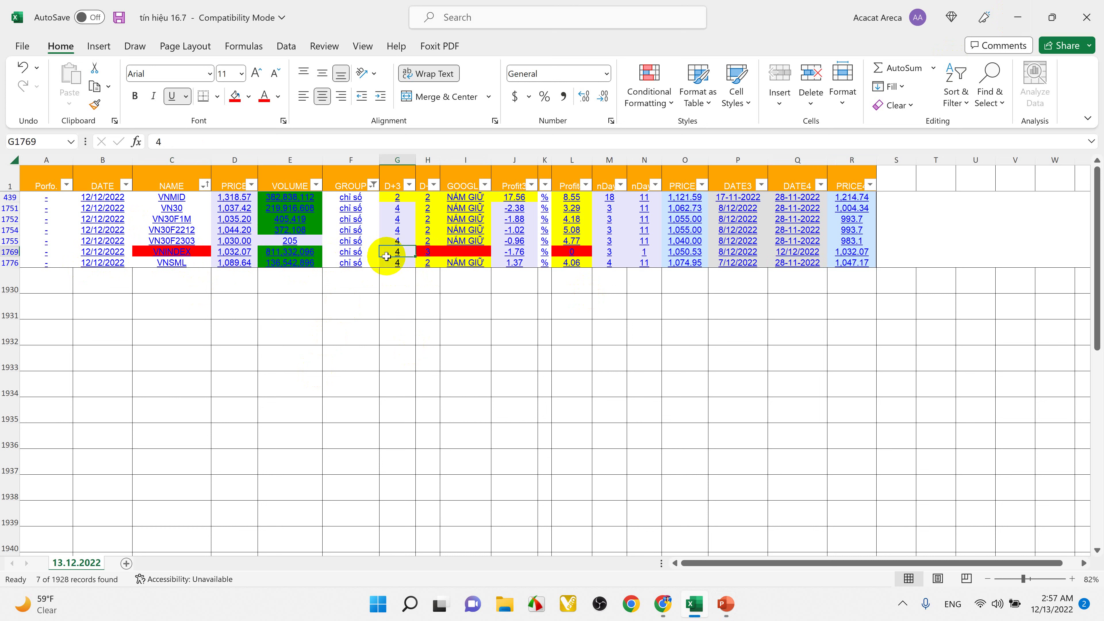
pyautogui.click(431, 253)
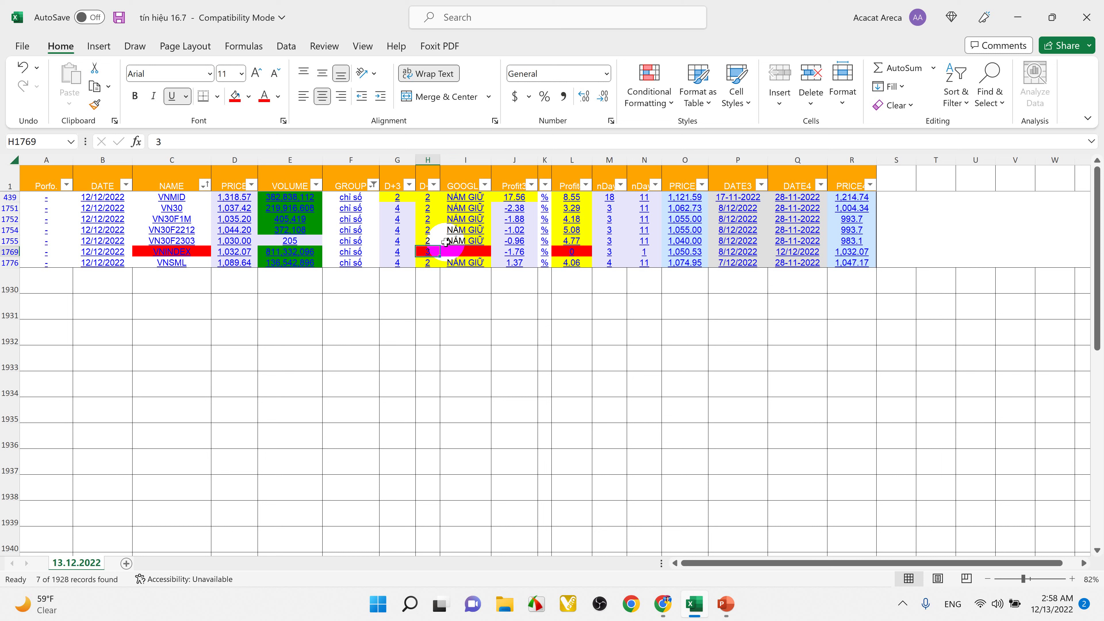
pyautogui.click(466, 200)
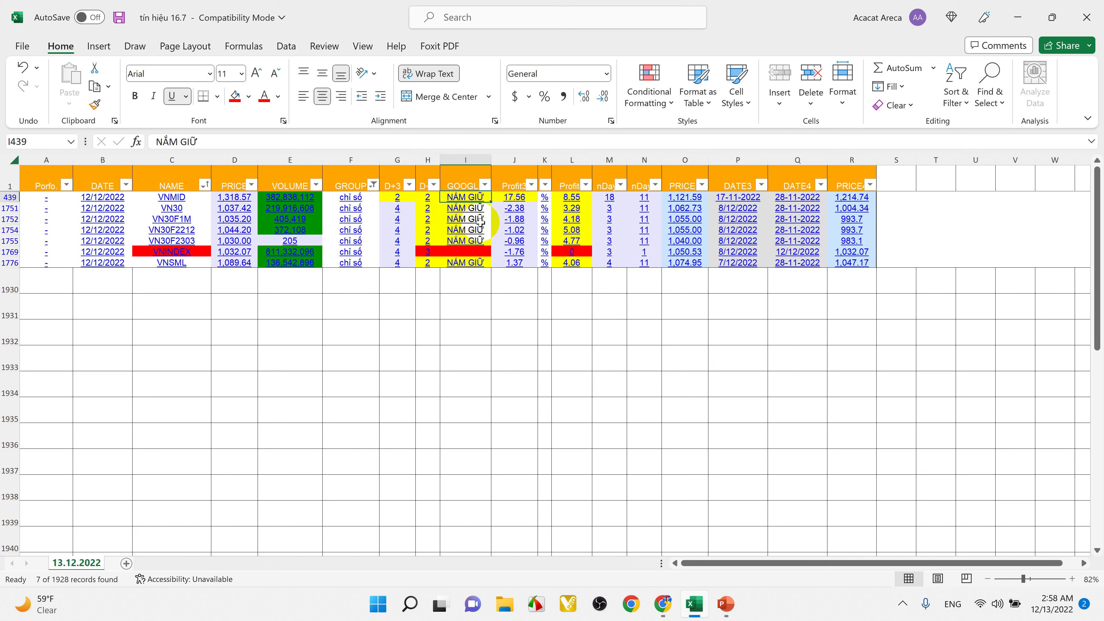
pyautogui.click(474, 207)
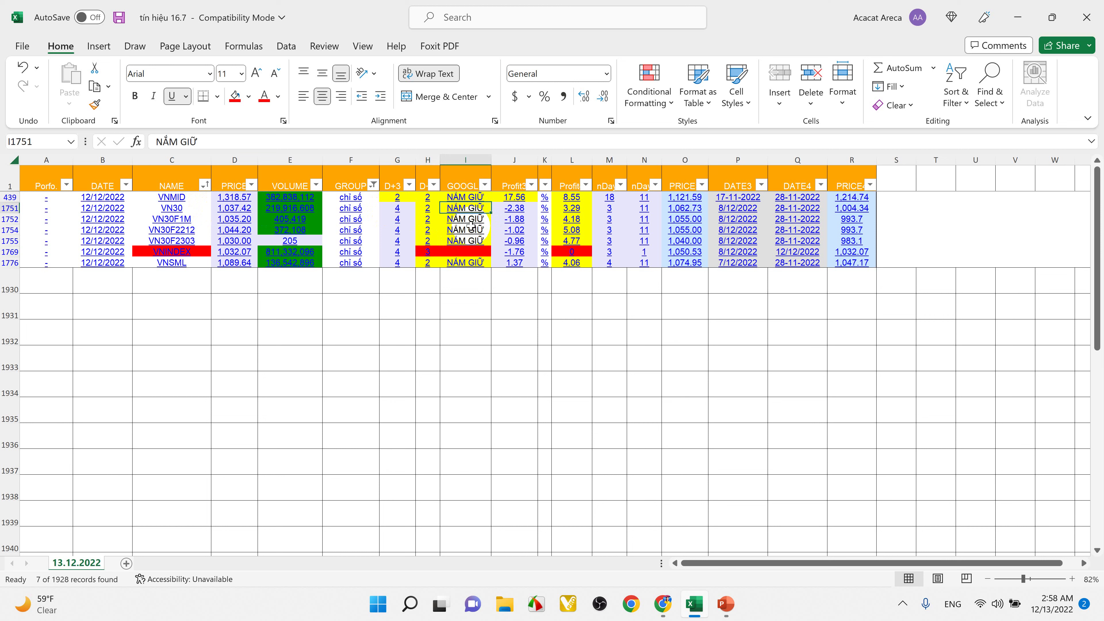
pyautogui.click(458, 263)
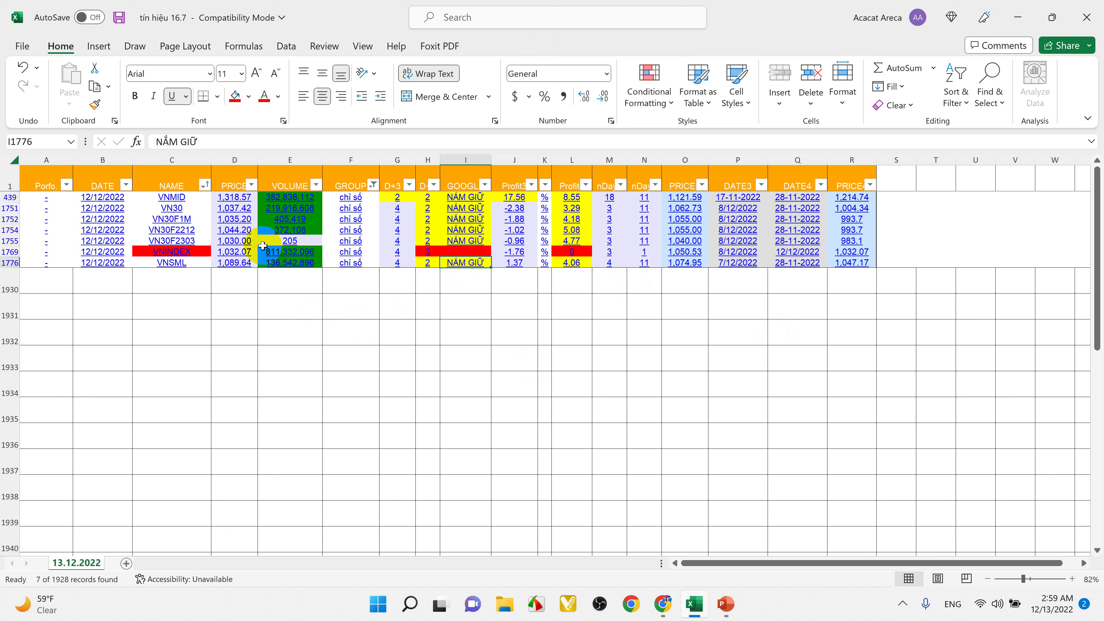
pyautogui.click(203, 185)
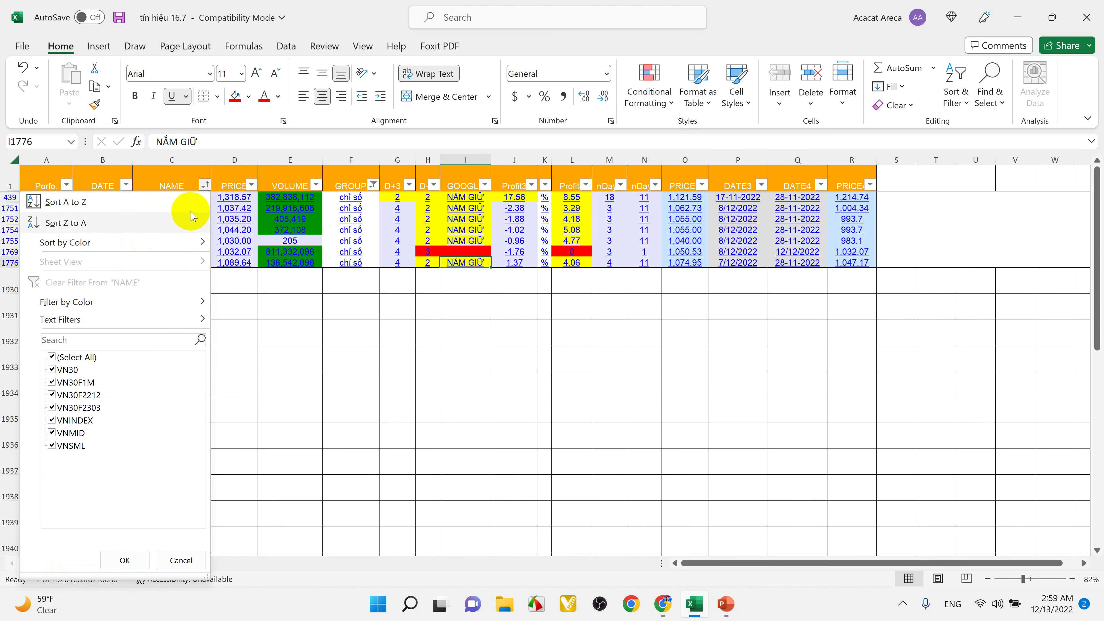
pyautogui.click(51, 357)
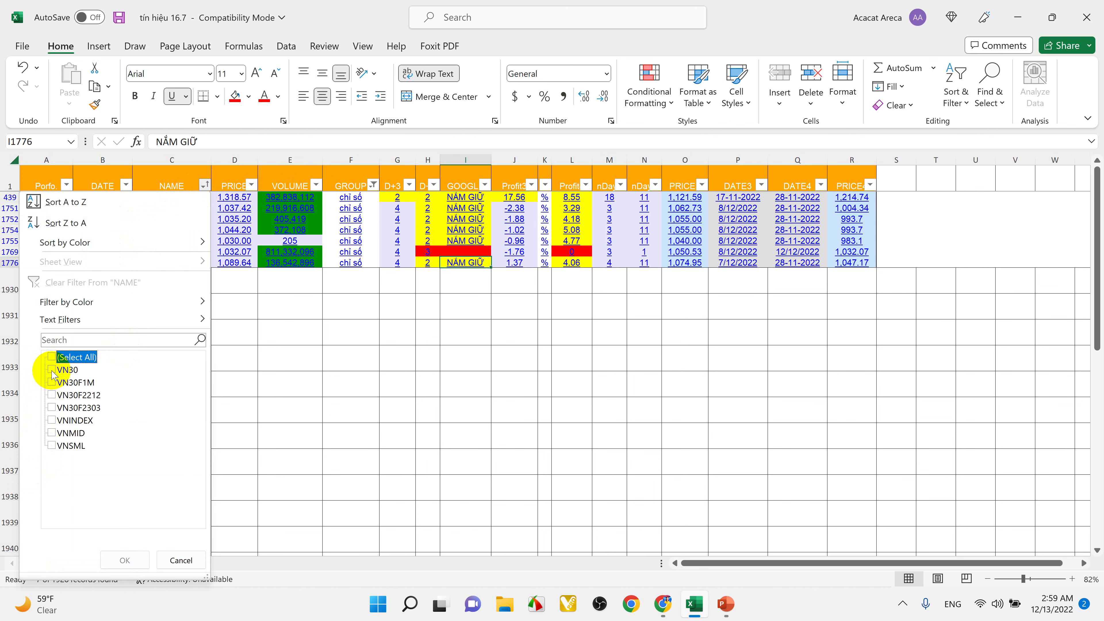
pyautogui.click(203, 185)
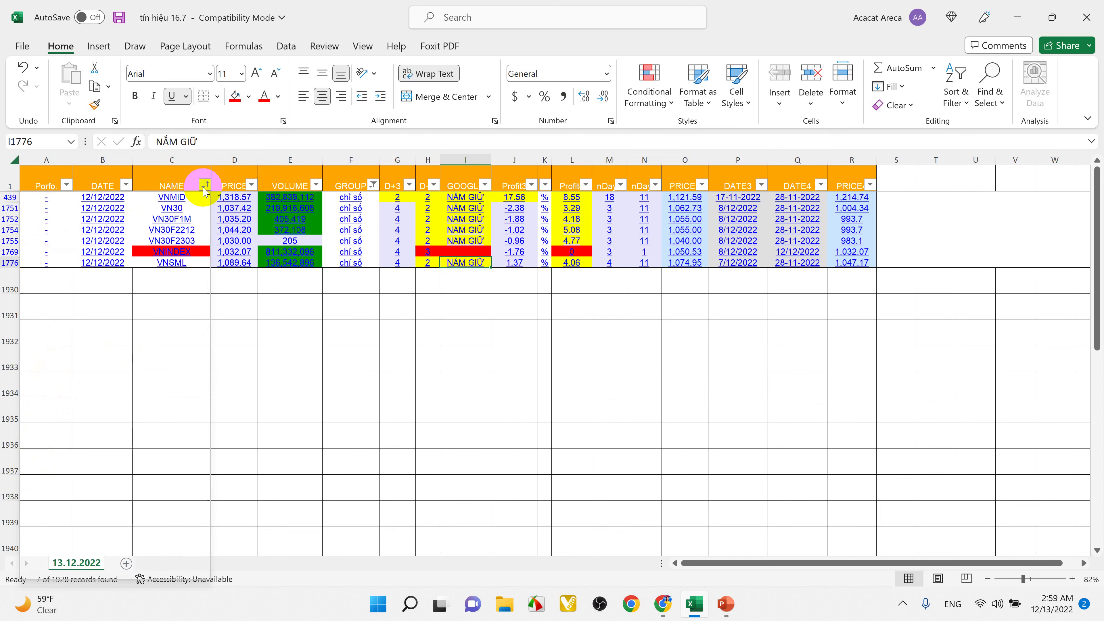
pyautogui.click(204, 185)
pyautogui.click(204, 184)
pyautogui.click(203, 185)
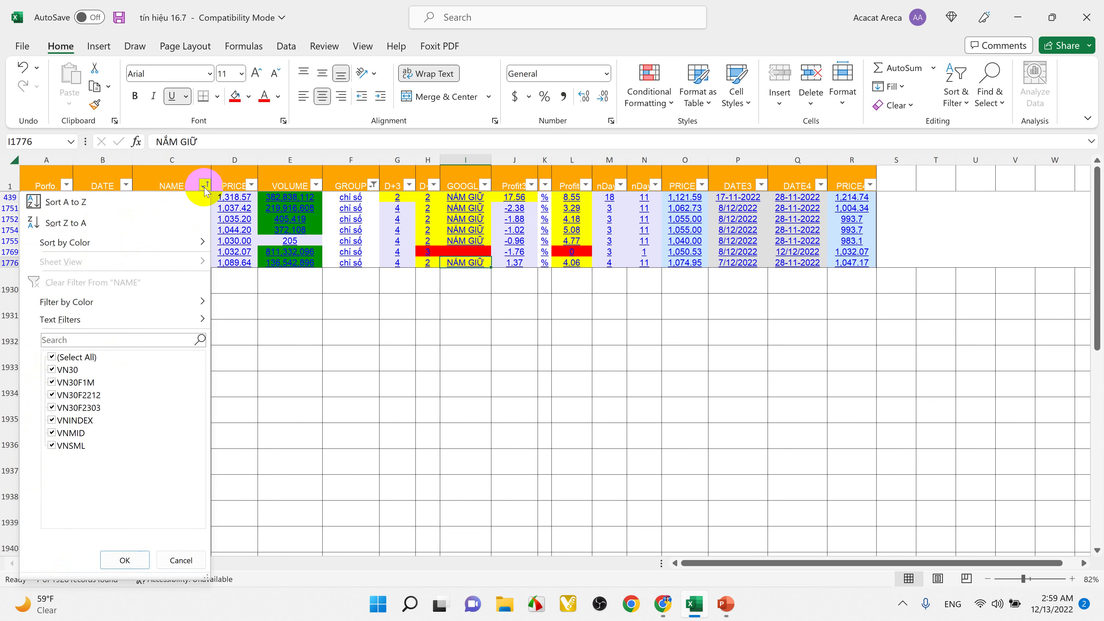
pyautogui.click(204, 187)
# Step: Reset the GROUP column filter so that records of all groups are shown
pyautogui.click(373, 185)
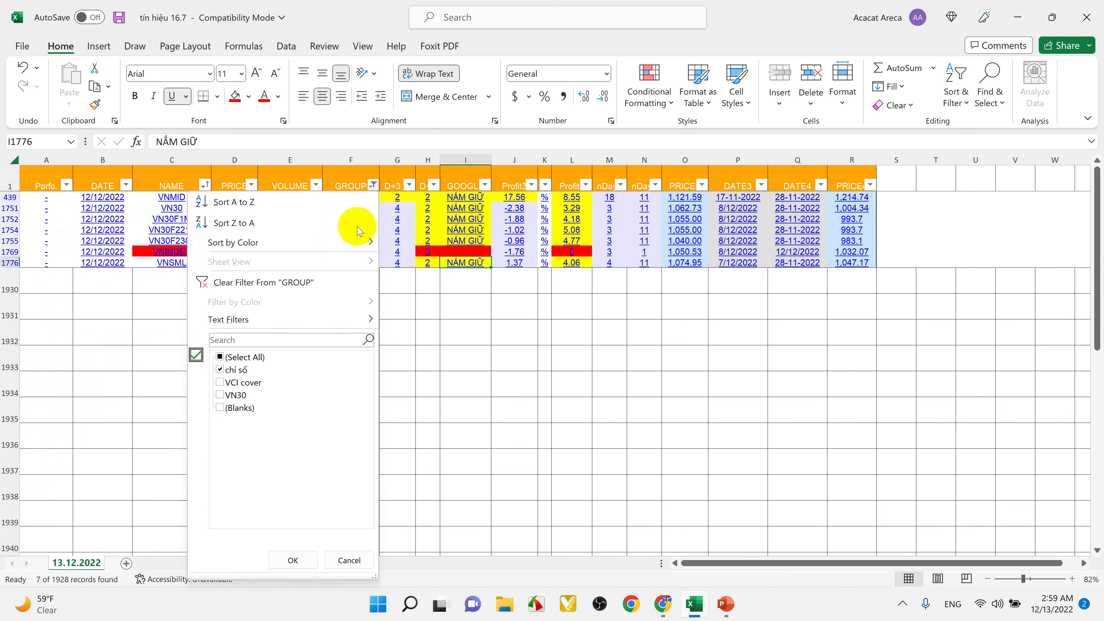
pyautogui.click(221, 357)
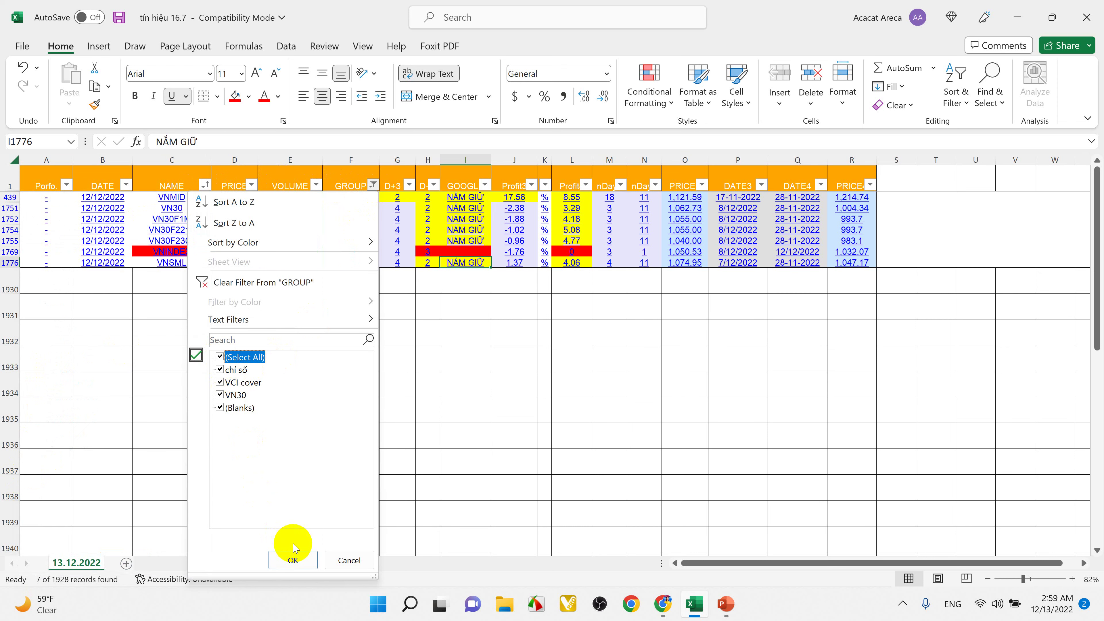
pyautogui.click(294, 553)
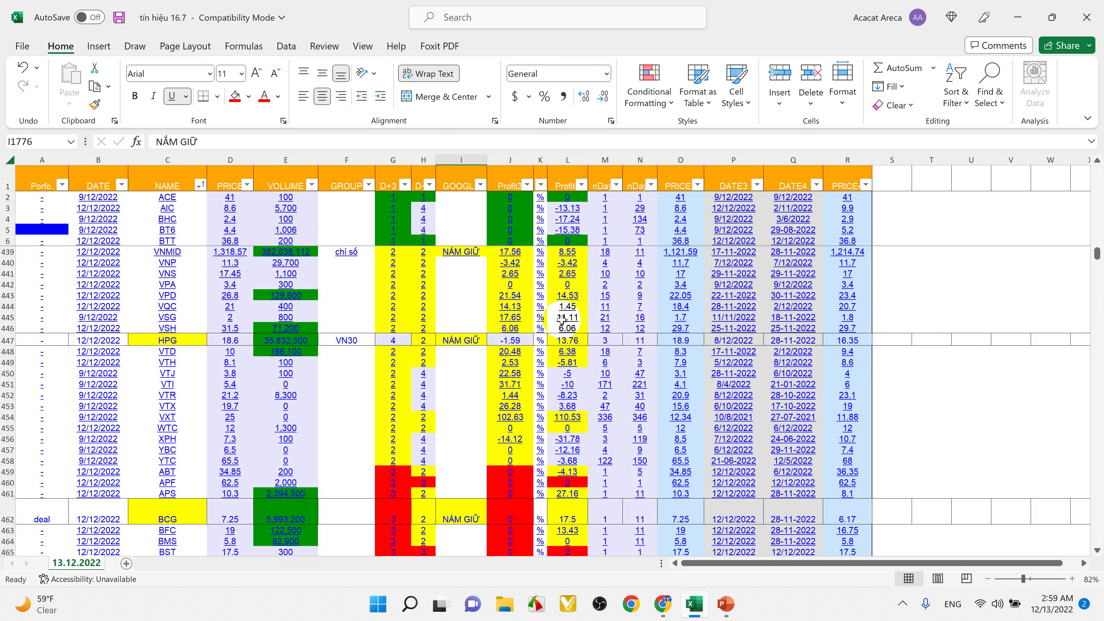
# Step: Look through the unfiltered stock list, comparing the D+3 signals and the highlighted tickers
pyautogui.scroll(-14, 402, 340)
pyautogui.scroll(-8, 397, 338)
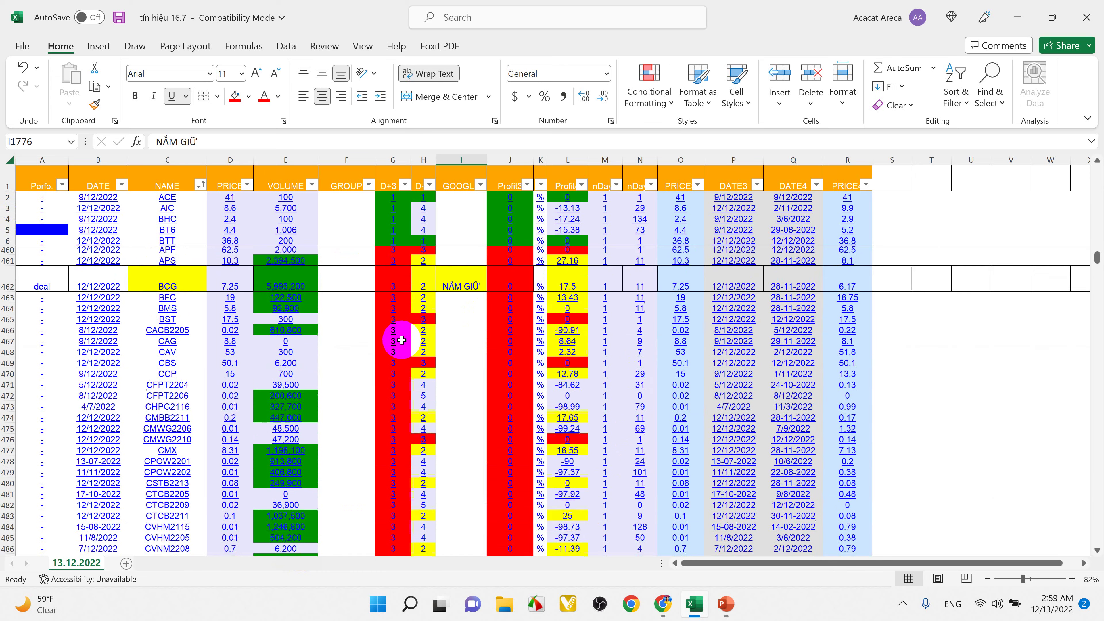
pyautogui.scroll(5, 396, 348)
pyautogui.scroll(-7, 393, 376)
pyautogui.scroll(-13, 391, 375)
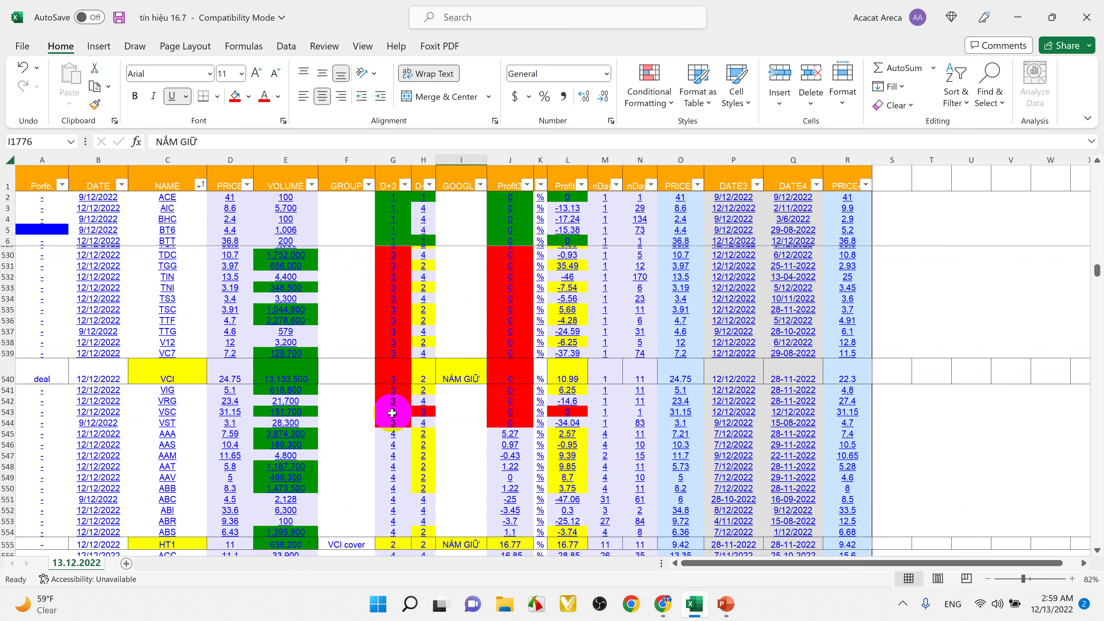
pyautogui.scroll(-1, 393, 416)
pyautogui.scroll(-20, 393, 416)
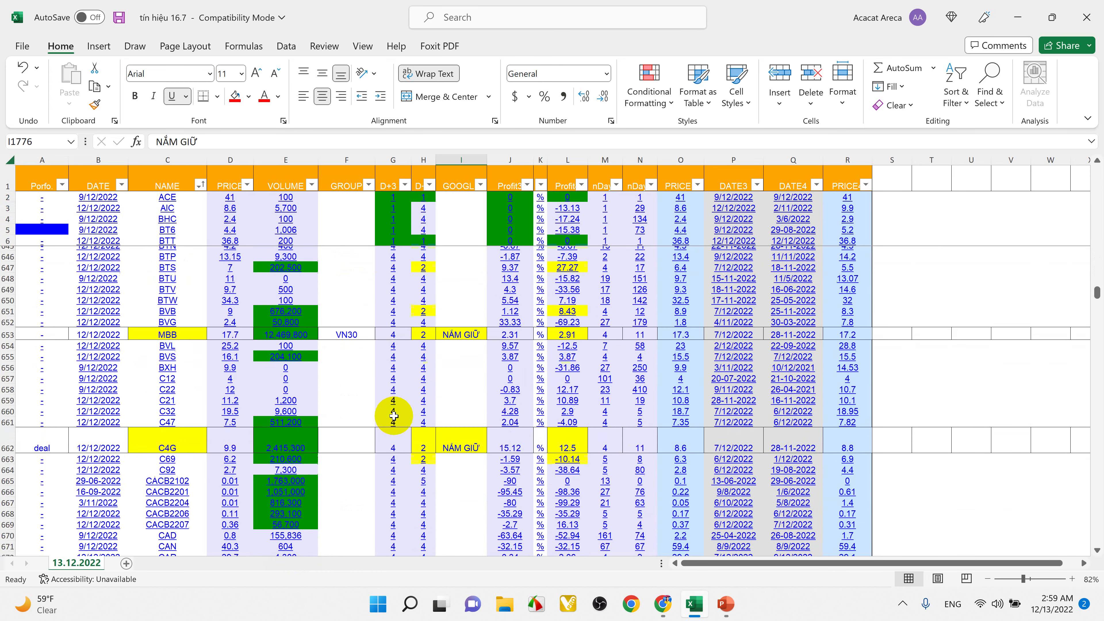
pyautogui.scroll(-20, 394, 416)
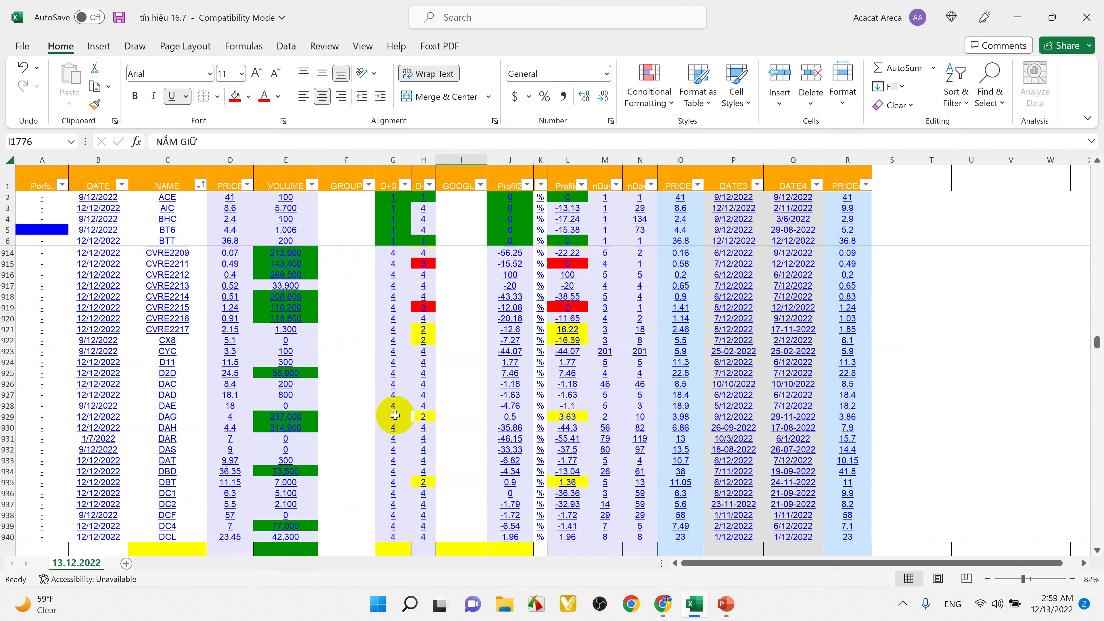
pyautogui.scroll(-20, 395, 416)
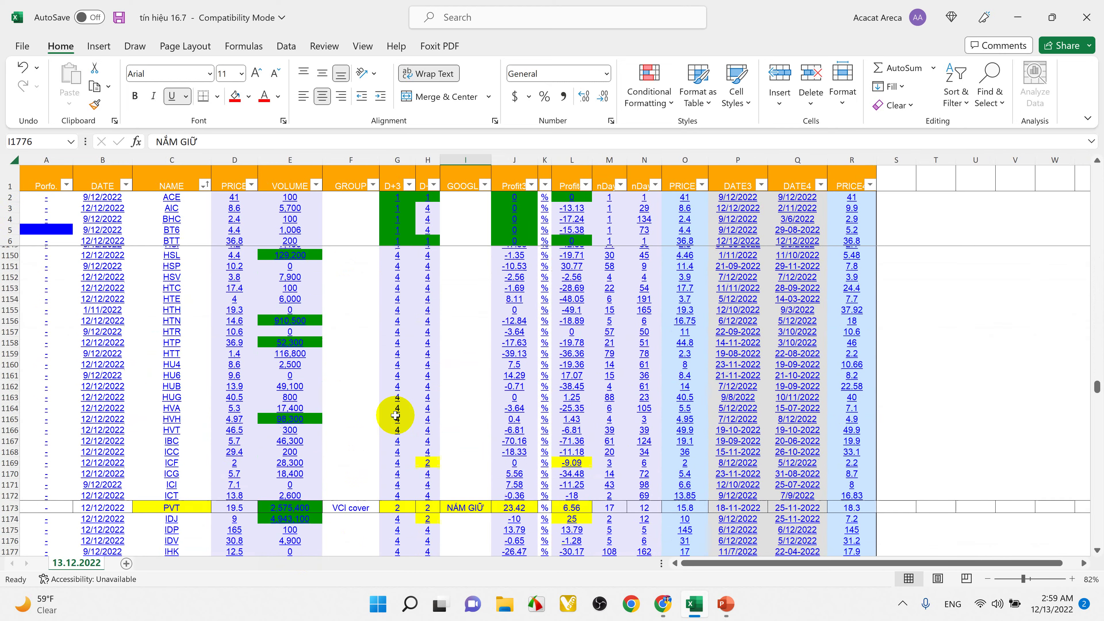
pyautogui.scroll(20, 395, 415)
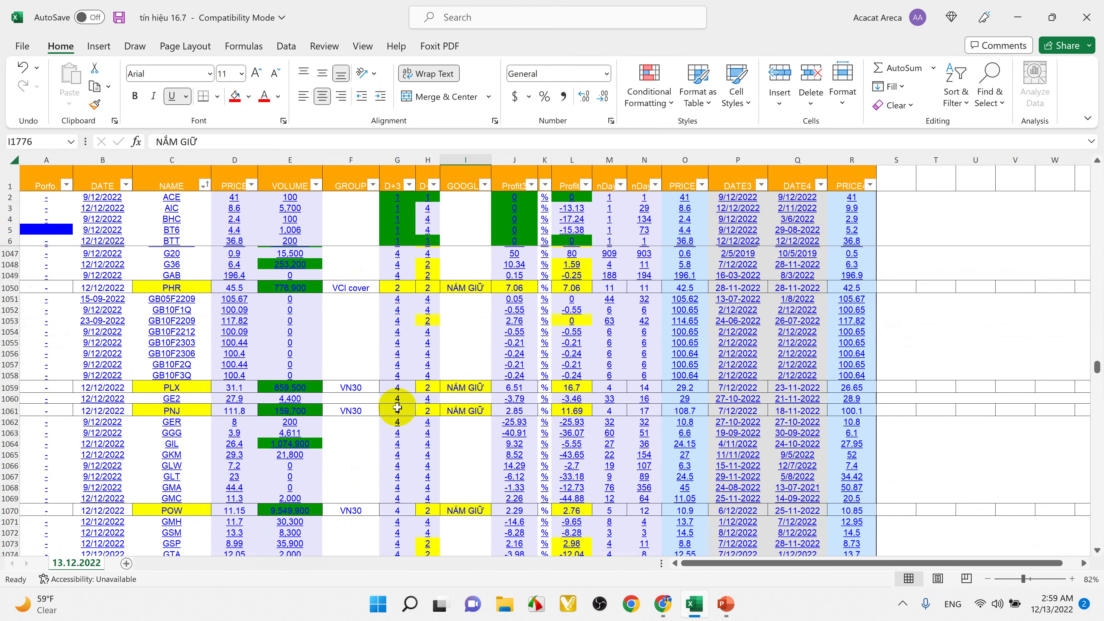
pyautogui.scroll(14, 396, 405)
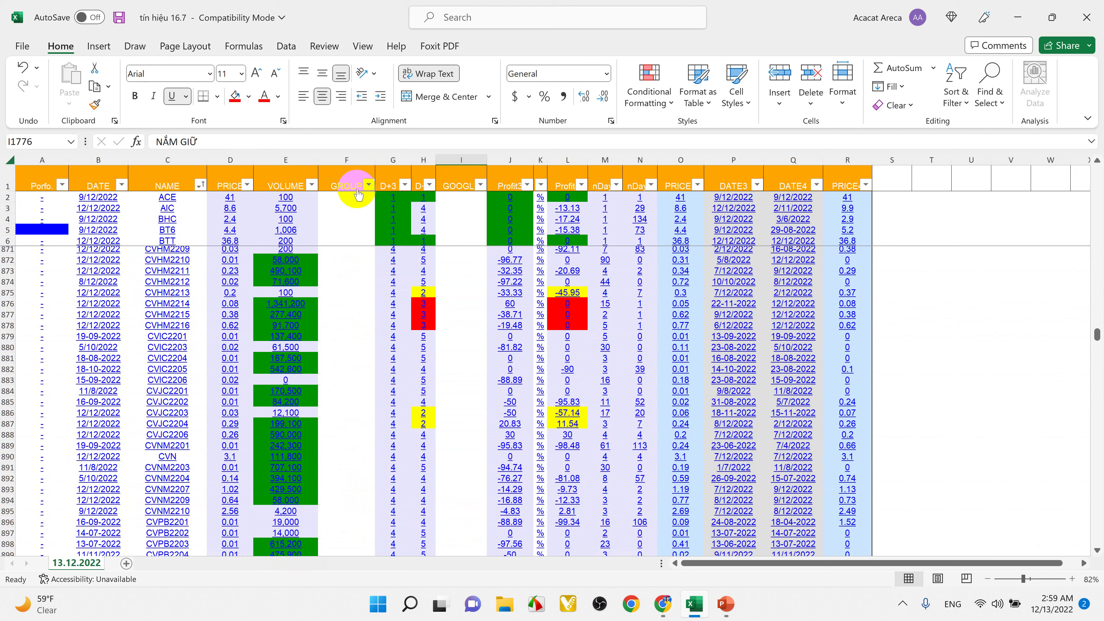
# Step: Filter the GROUP column to show only the VN30 records
pyautogui.click(369, 185)
pyautogui.click(216, 357)
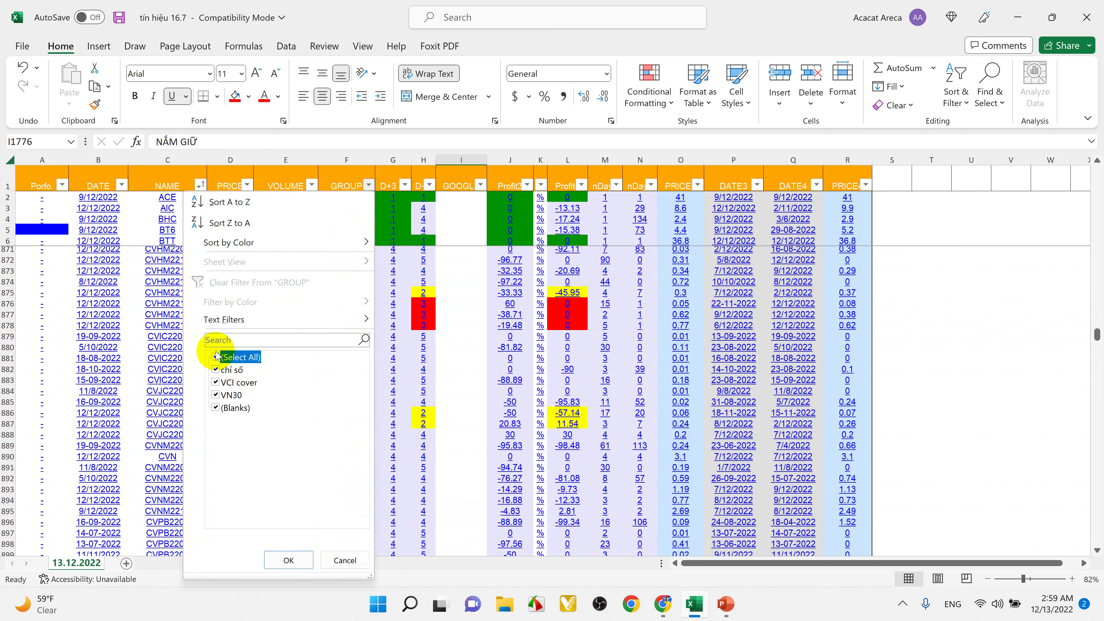
pyautogui.click(216, 396)
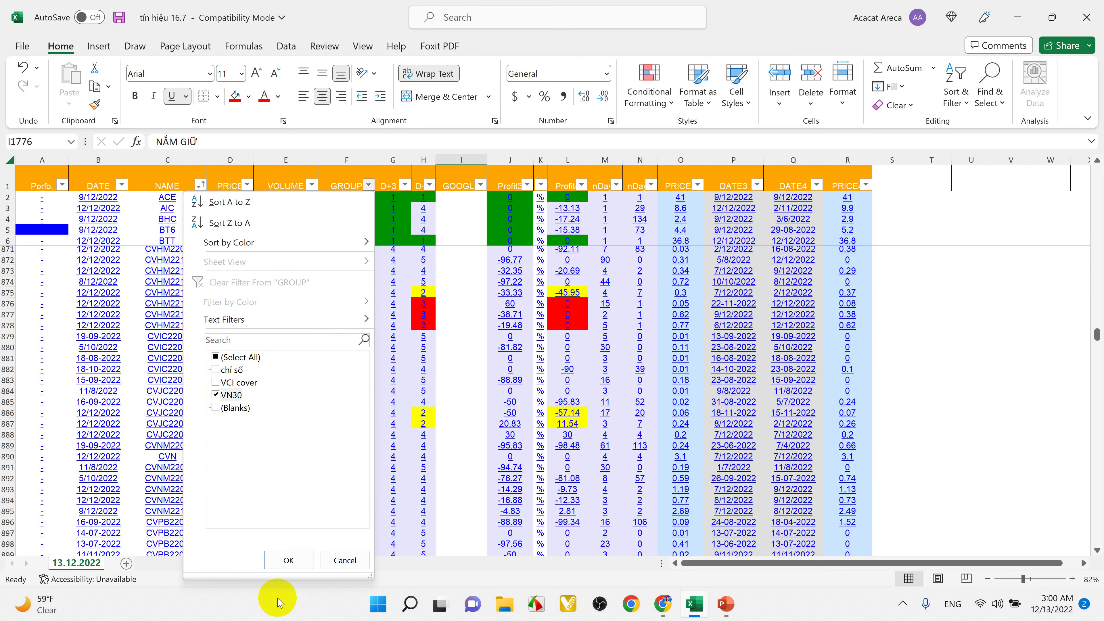
pyautogui.click(282, 560)
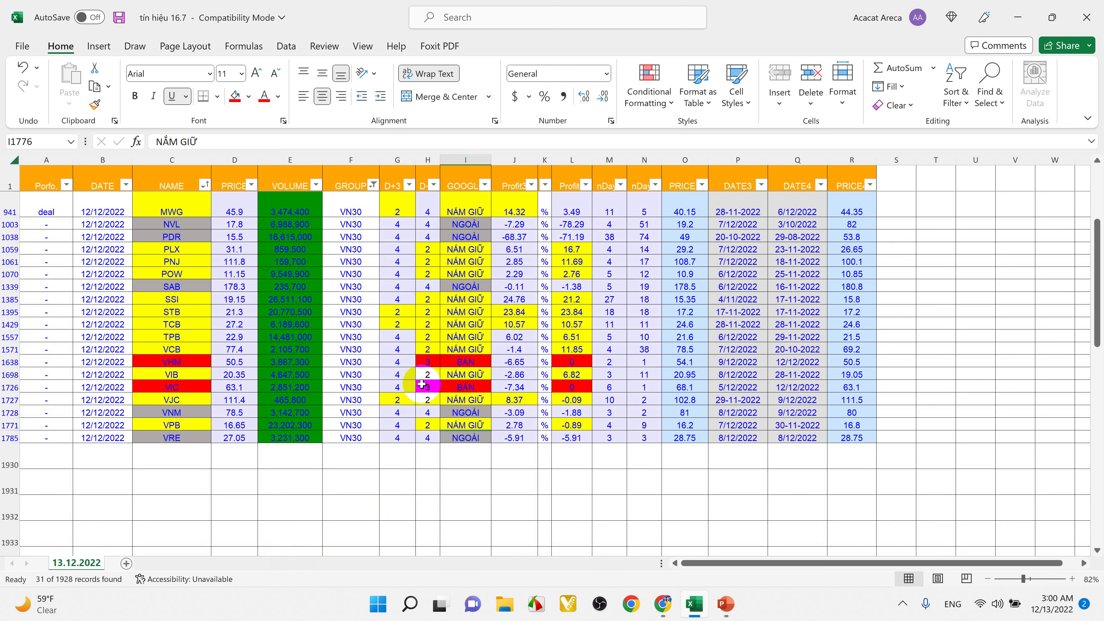
# Step: Review the VN30 list from start to end, inspecting the signal cells of the BID, KDH, VHM and VJC rows
pyautogui.scroll(4, 421, 384)
pyautogui.scroll(-10, 422, 385)
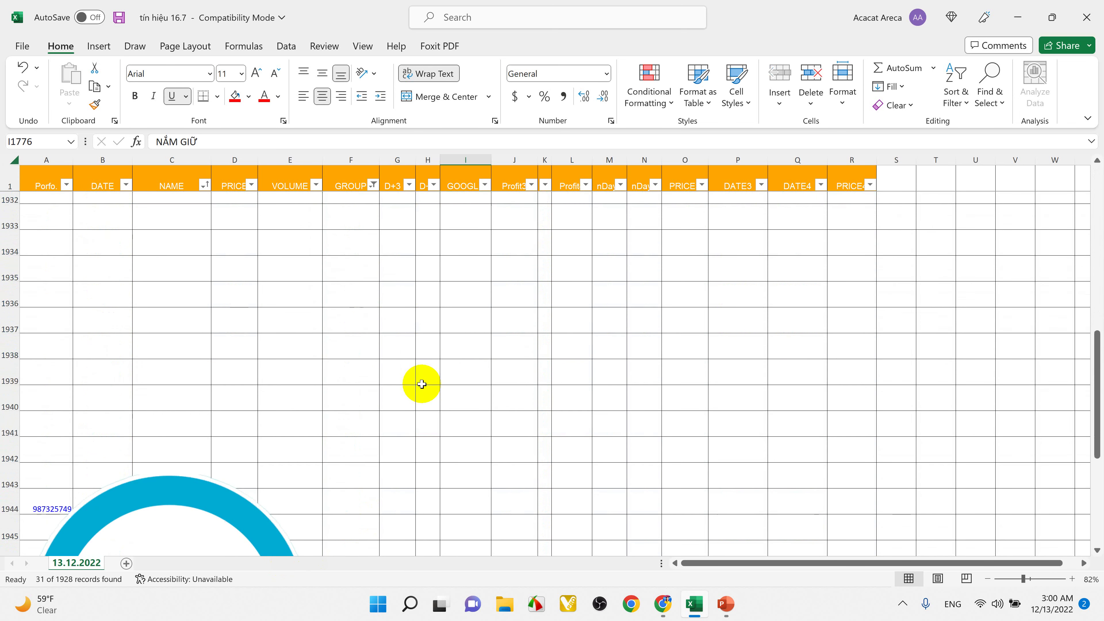
pyautogui.scroll(10, 421, 383)
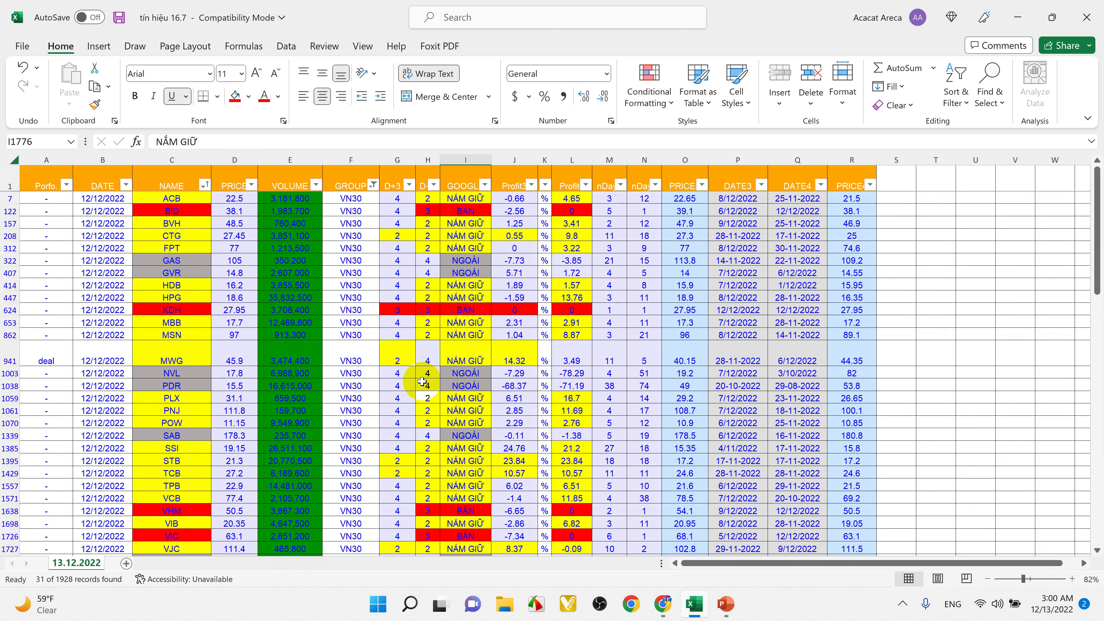
pyautogui.click(451, 211)
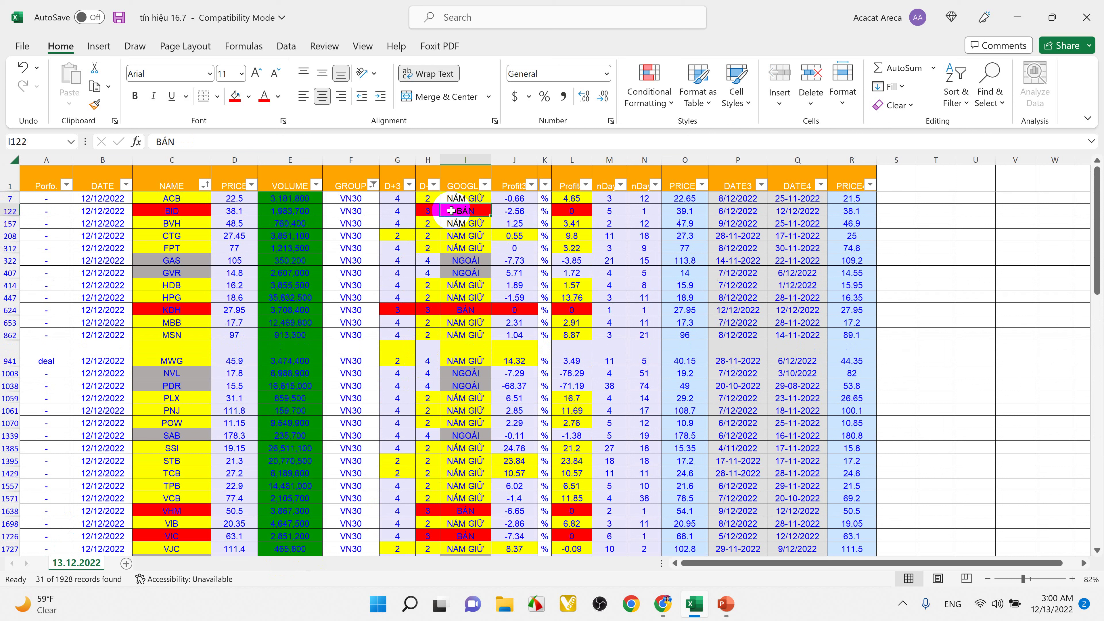
pyautogui.click(462, 312)
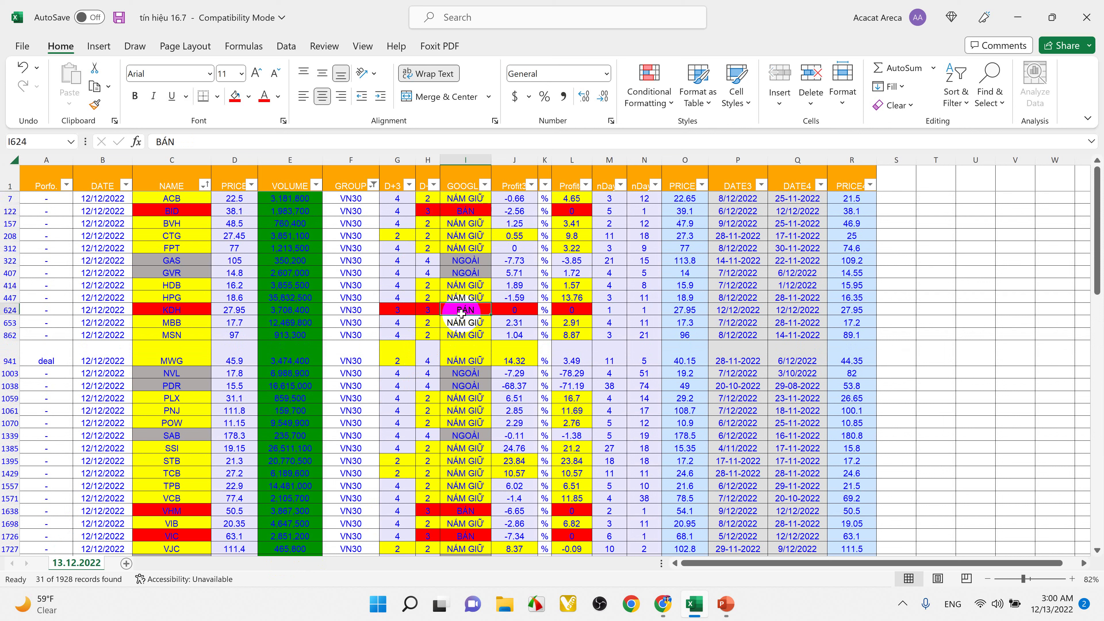
pyautogui.click(480, 511)
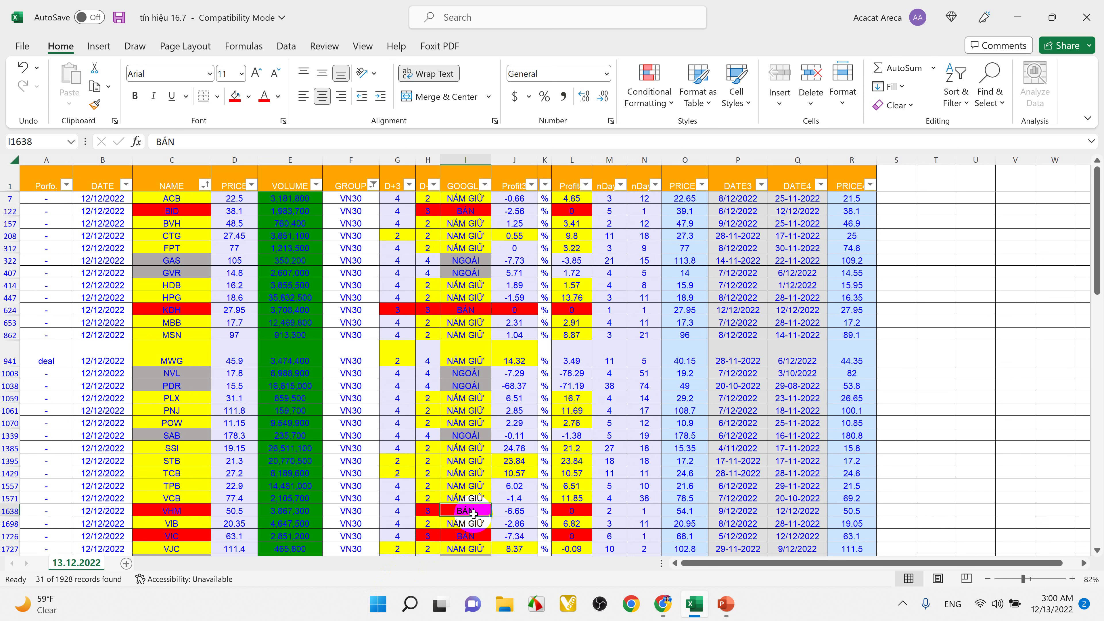
pyautogui.click(467, 547)
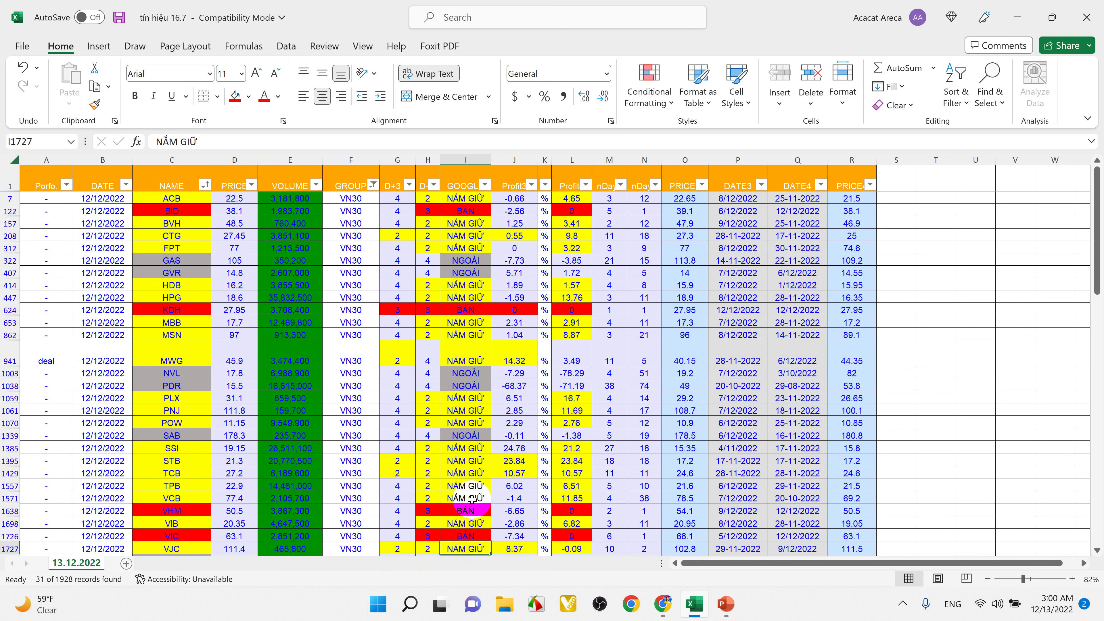
pyautogui.scroll(-4, 471, 498)
pyautogui.scroll(4, 472, 499)
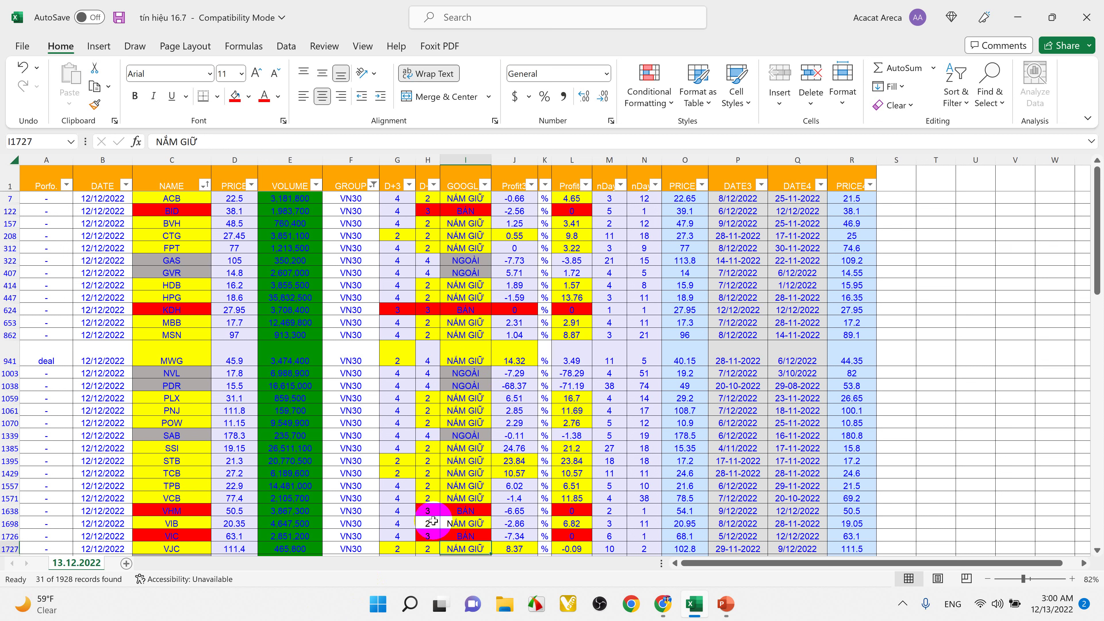
# Step: Inspect the BÁN signals of VHM and VIC, the remaining VN30 rows and the PDR three-day profit cell
pyautogui.click(463, 511)
pyautogui.click(461, 538)
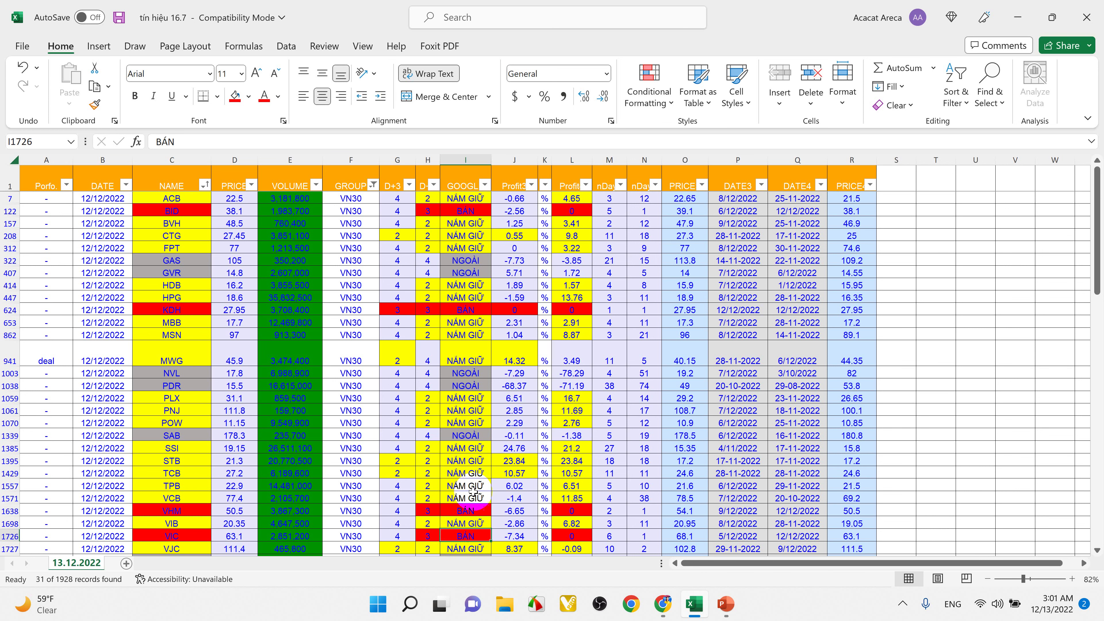
pyautogui.scroll(-4, 486, 391)
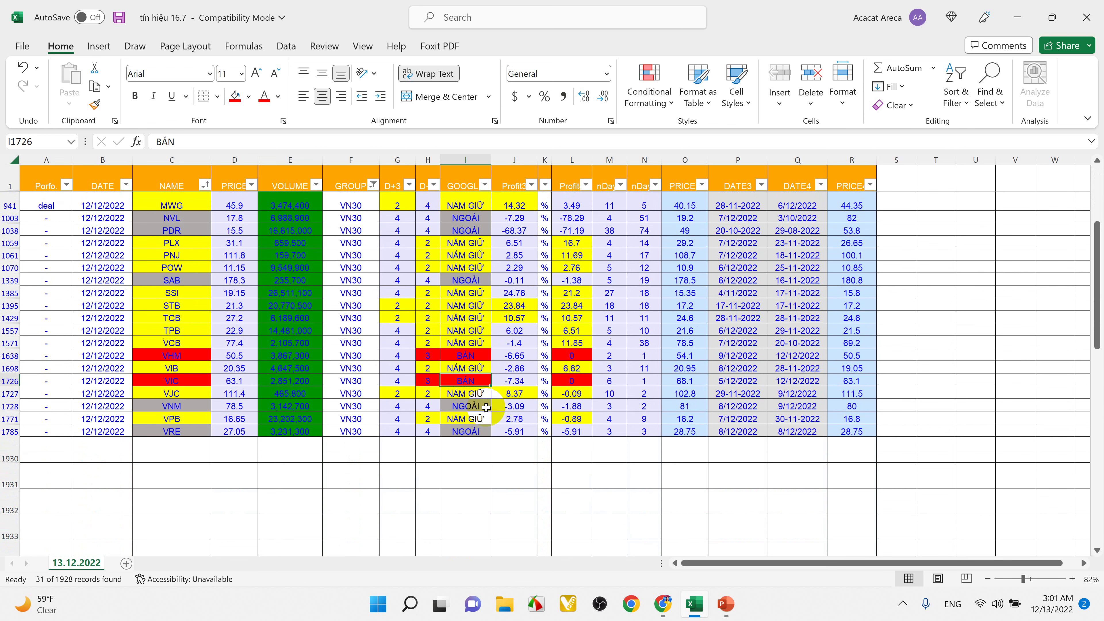
pyautogui.scroll(4, 482, 402)
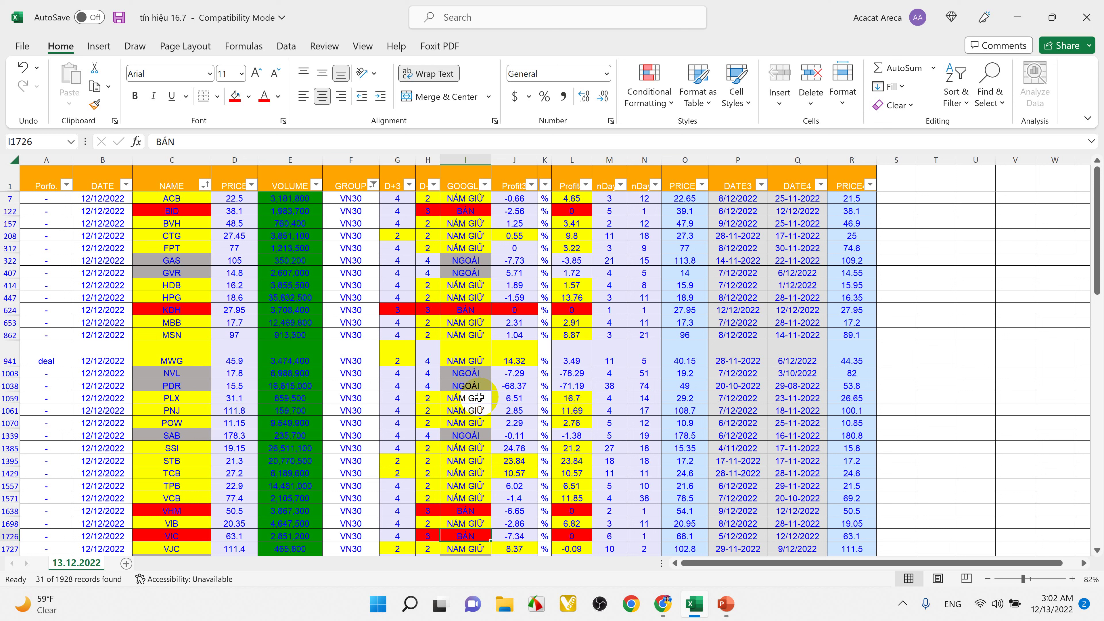
pyautogui.click(519, 386)
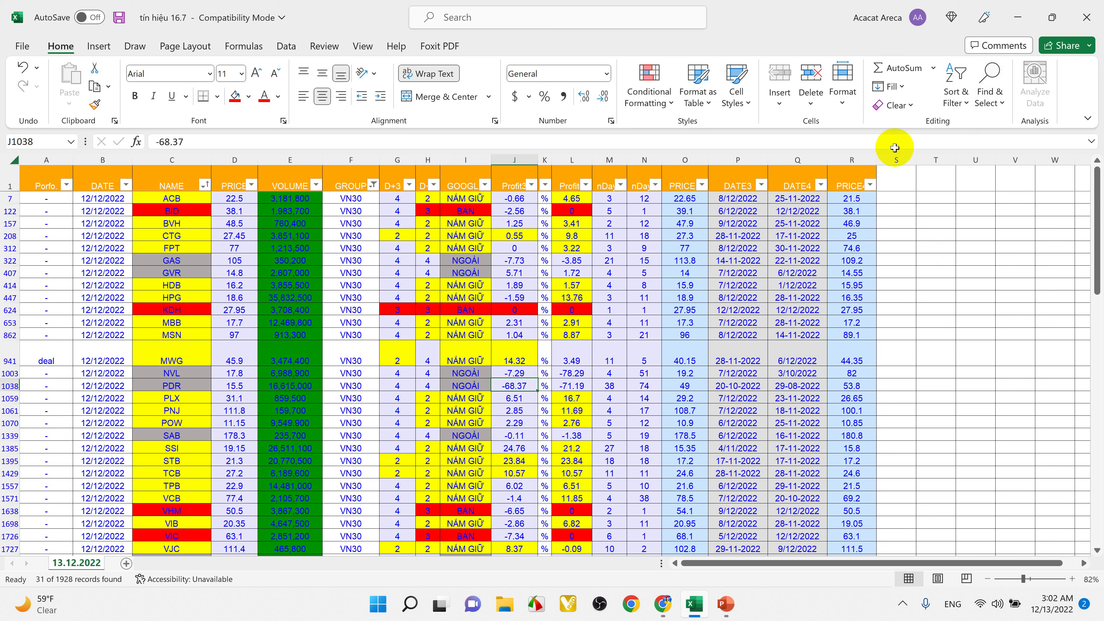
# Step: Inspect the second profit column for PDR and BID, plus the BÁN signals of BID and KDH
pyautogui.click(568, 385)
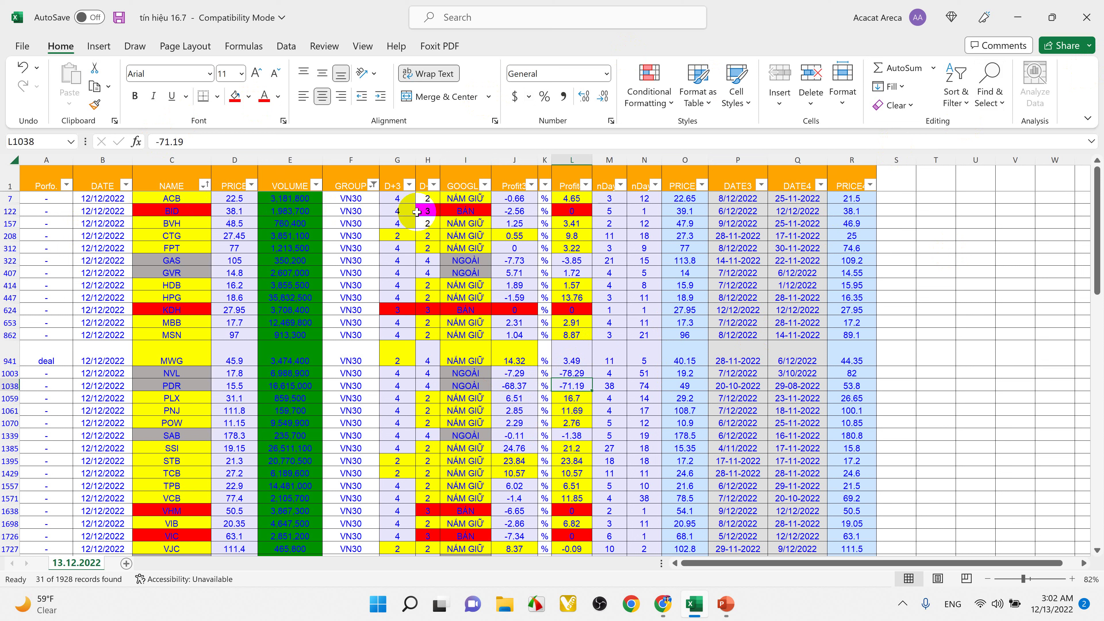
pyautogui.click(569, 212)
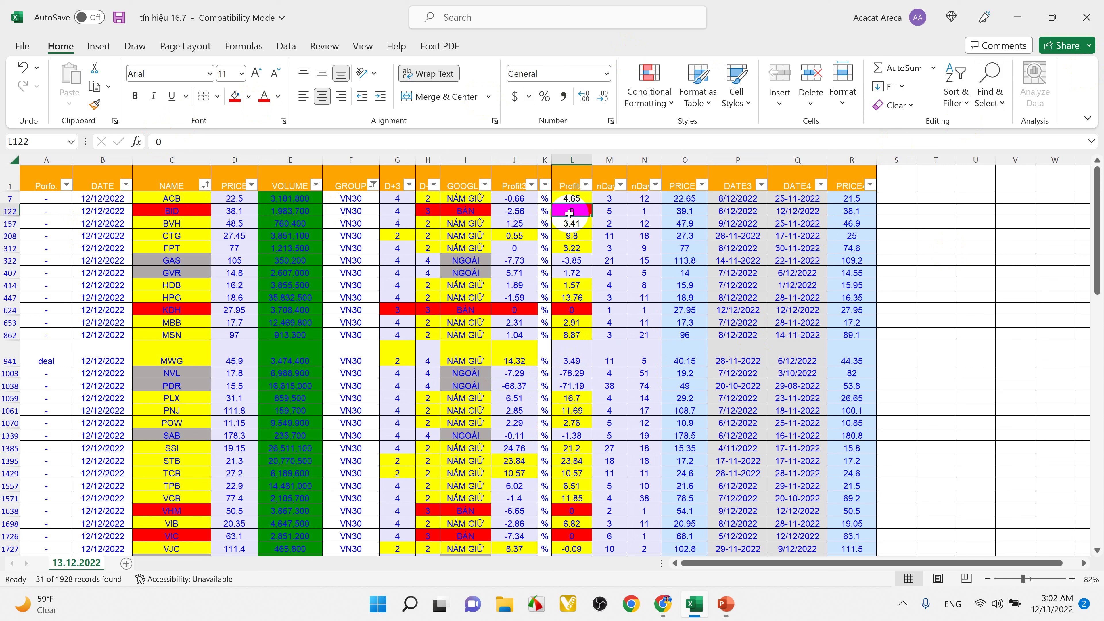
pyautogui.click(466, 211)
pyautogui.click(572, 211)
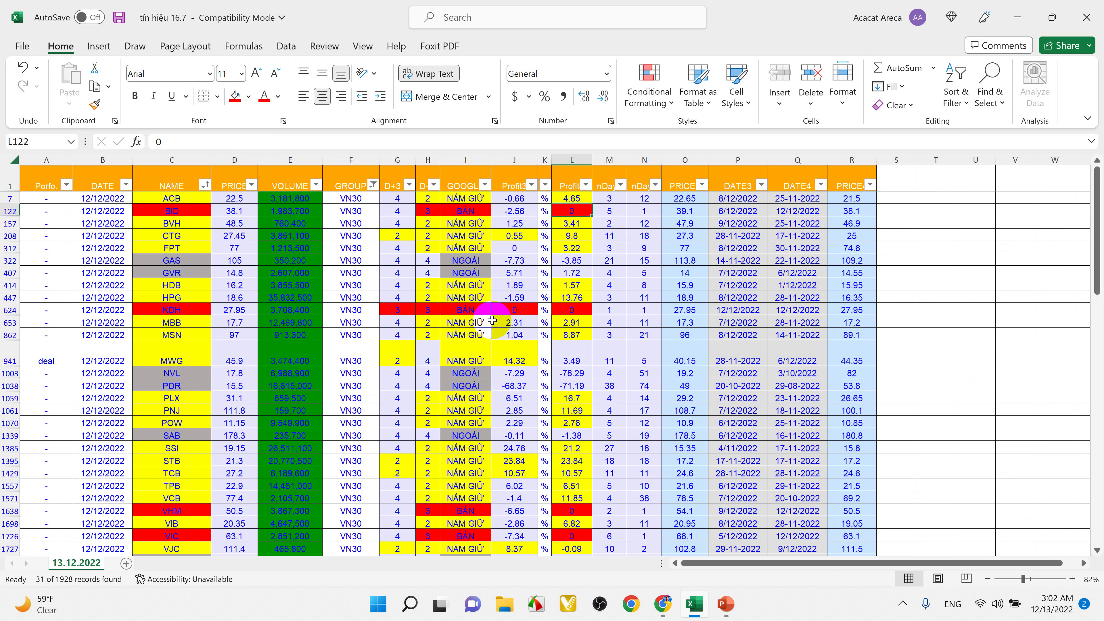
pyautogui.click(452, 322)
pyautogui.click(454, 309)
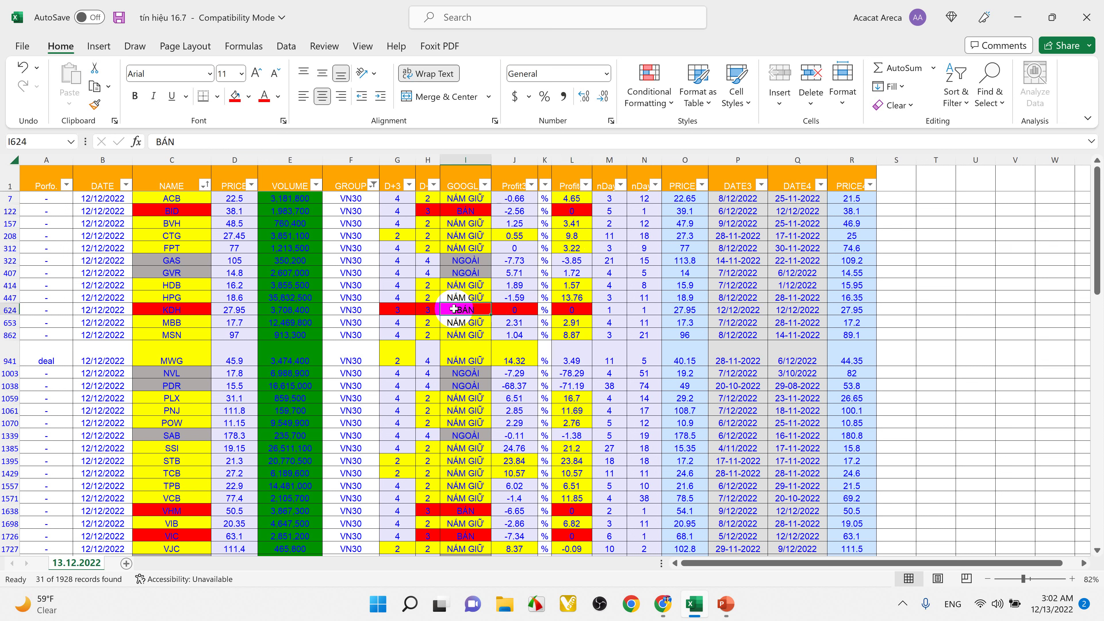
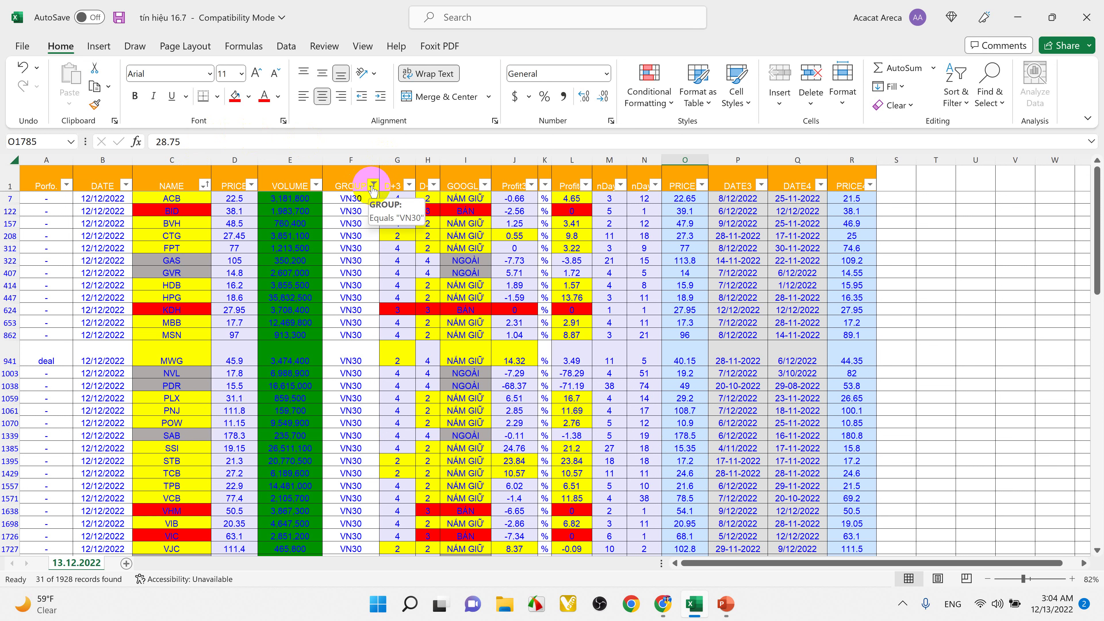
# Step: Change the GROUP filter from VN30 to show only the VCI cover records
pyautogui.click(372, 185)
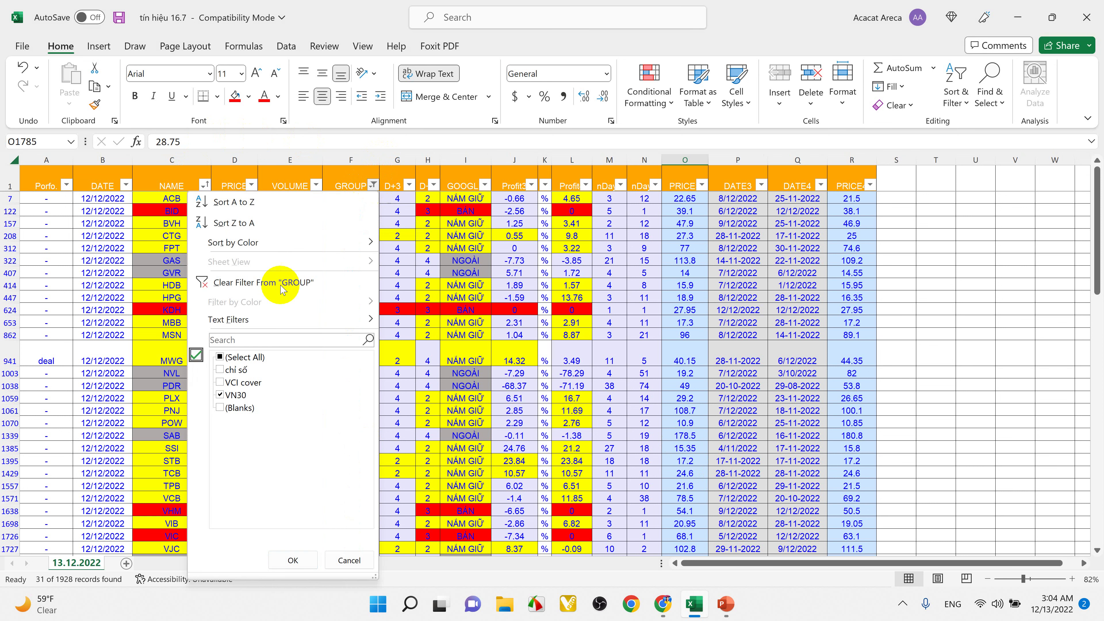
pyautogui.click(221, 393)
pyautogui.click(220, 382)
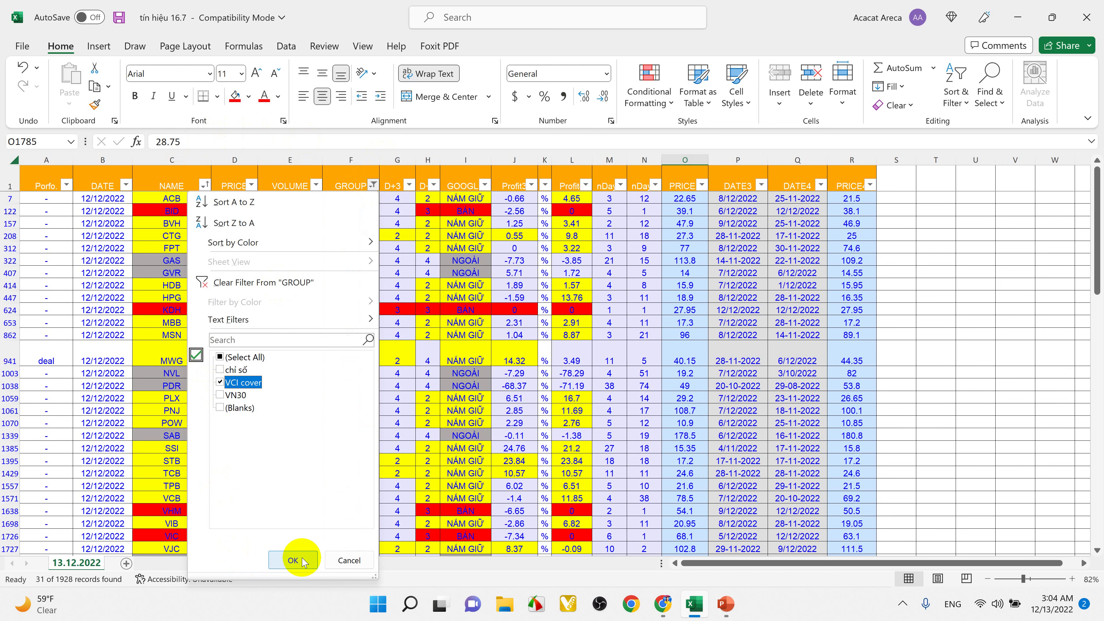
pyautogui.click(304, 561)
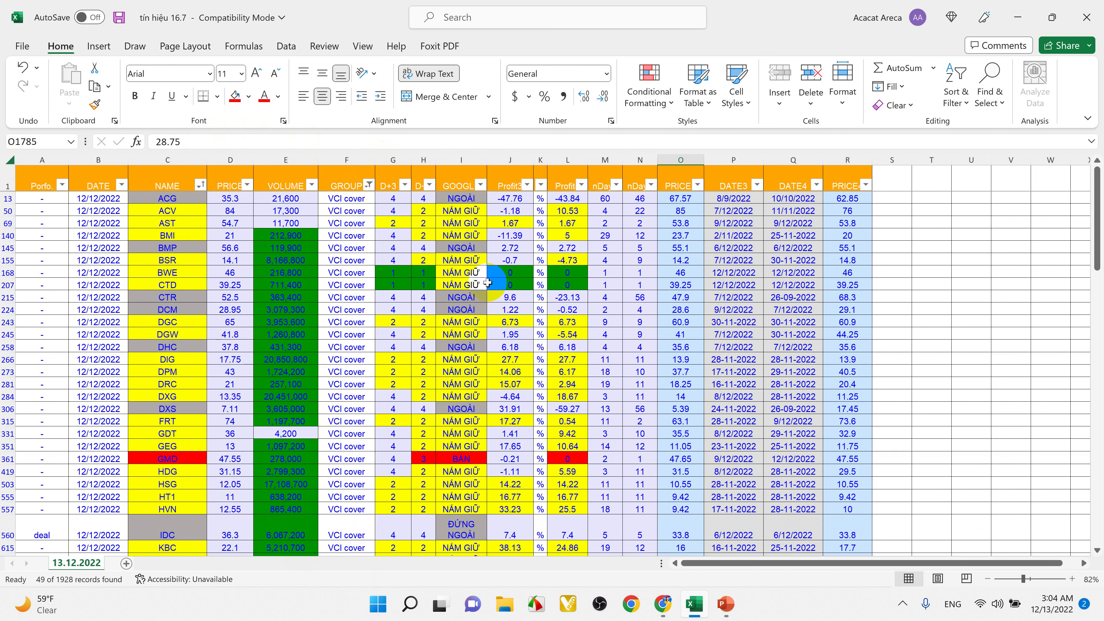
# Step: Review the VCI cover list ticker by ticker in the NAME column, from ACG to VTB
pyautogui.scroll(-12, 487, 283)
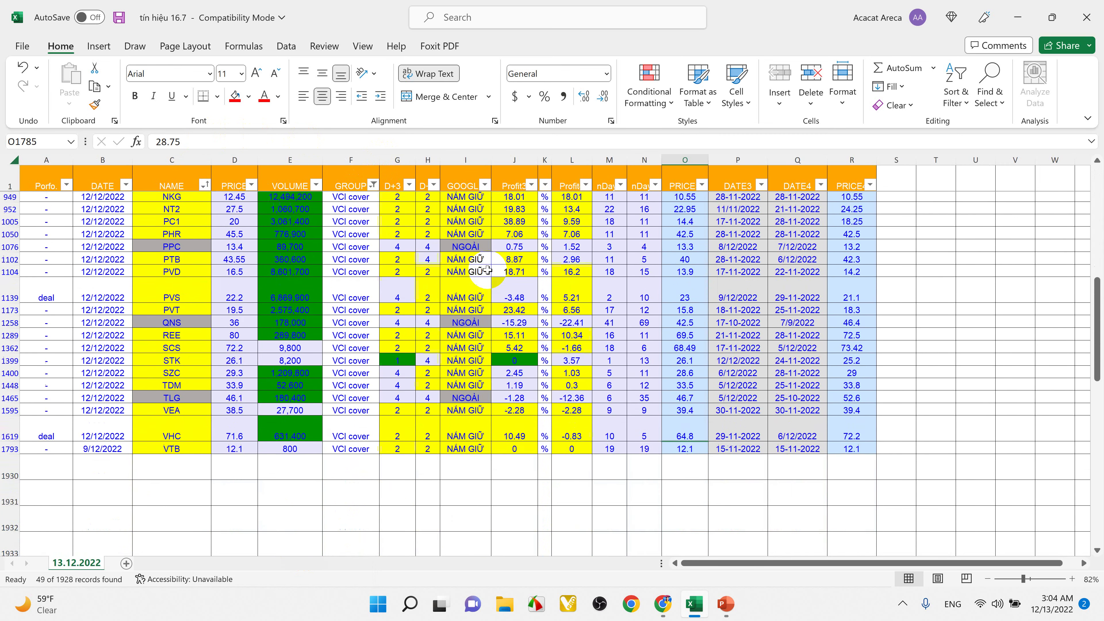
pyautogui.scroll(12, 488, 270)
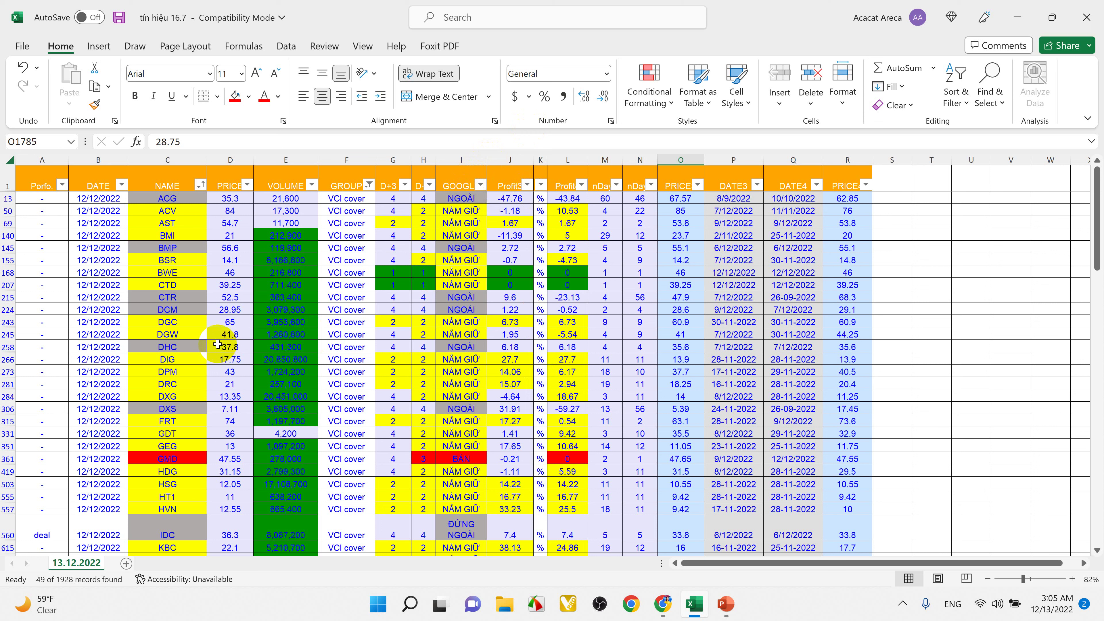
pyautogui.click(169, 197)
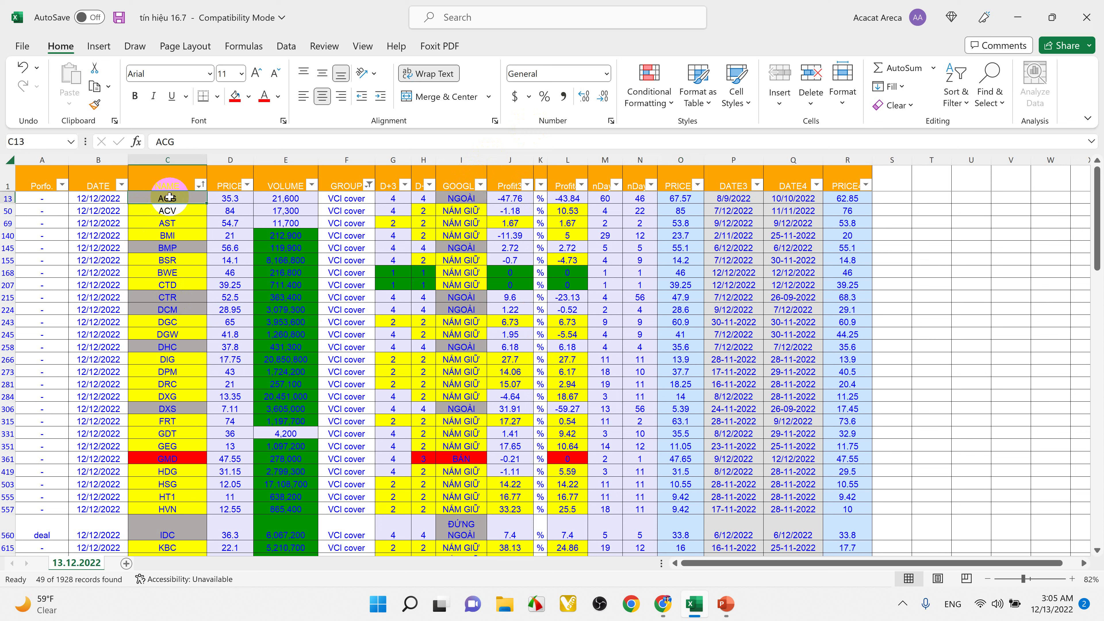
pyautogui.press('Down')
pyautogui.press('Down')
pyautogui.press('Down')
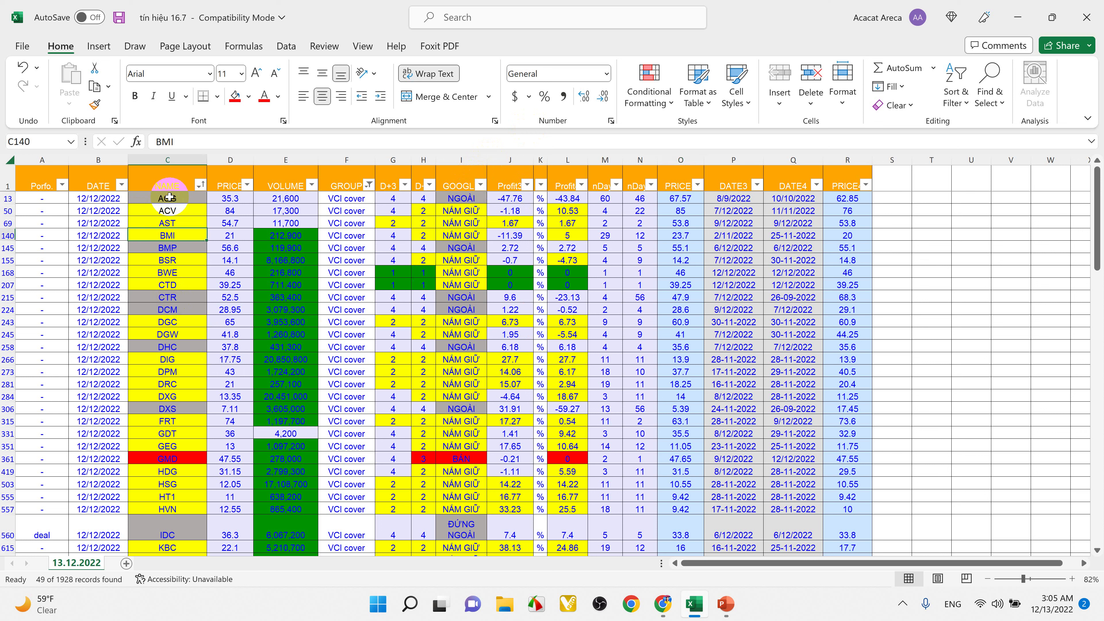
pyautogui.press('Down')
pyautogui.press('Down')
pyautogui.press('Down')
pyautogui.press('Down')
pyautogui.press('Down')
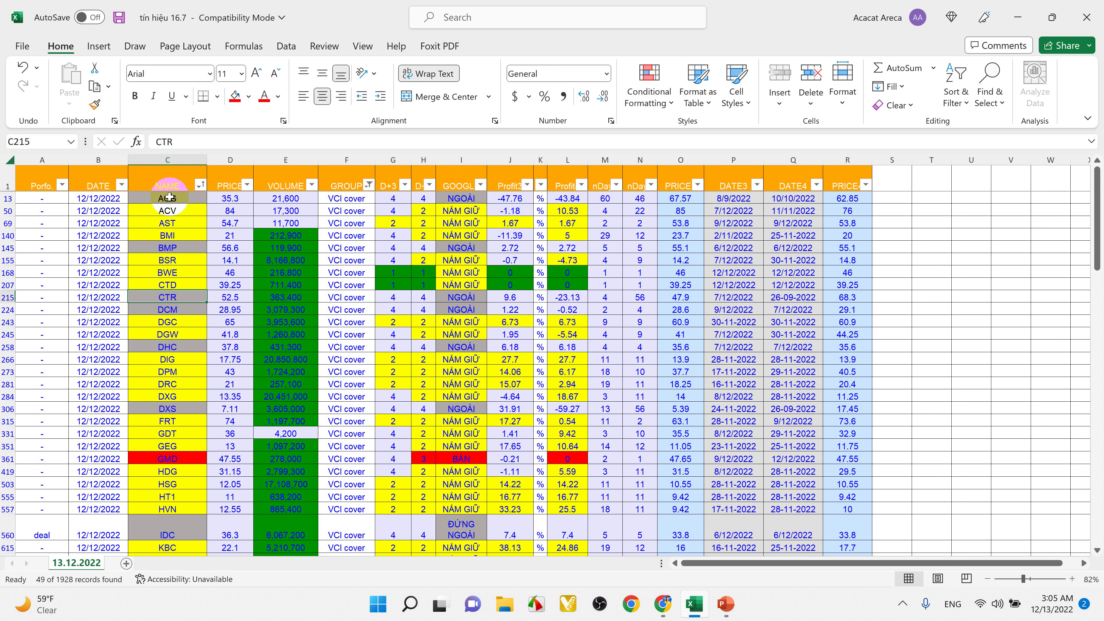
pyautogui.press('Down')
pyautogui.press('Down')
pyautogui.press('Down')
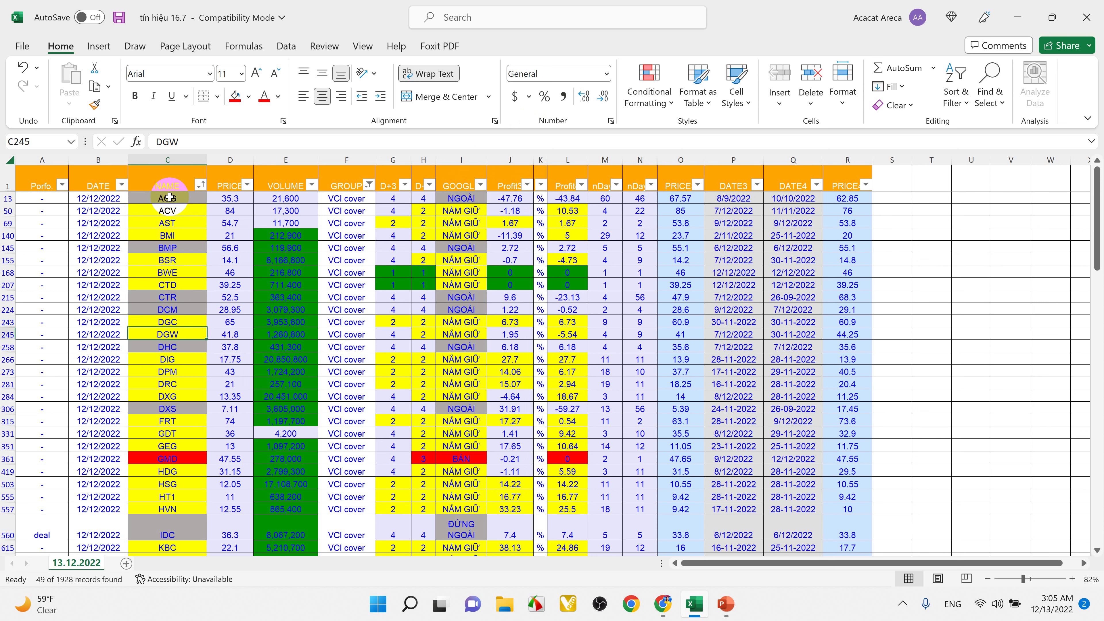
pyautogui.press('Down')
pyautogui.press('Down')
pyautogui.press('Down')
pyautogui.press('Down')
pyautogui.press('Down')
pyautogui.press('Down')
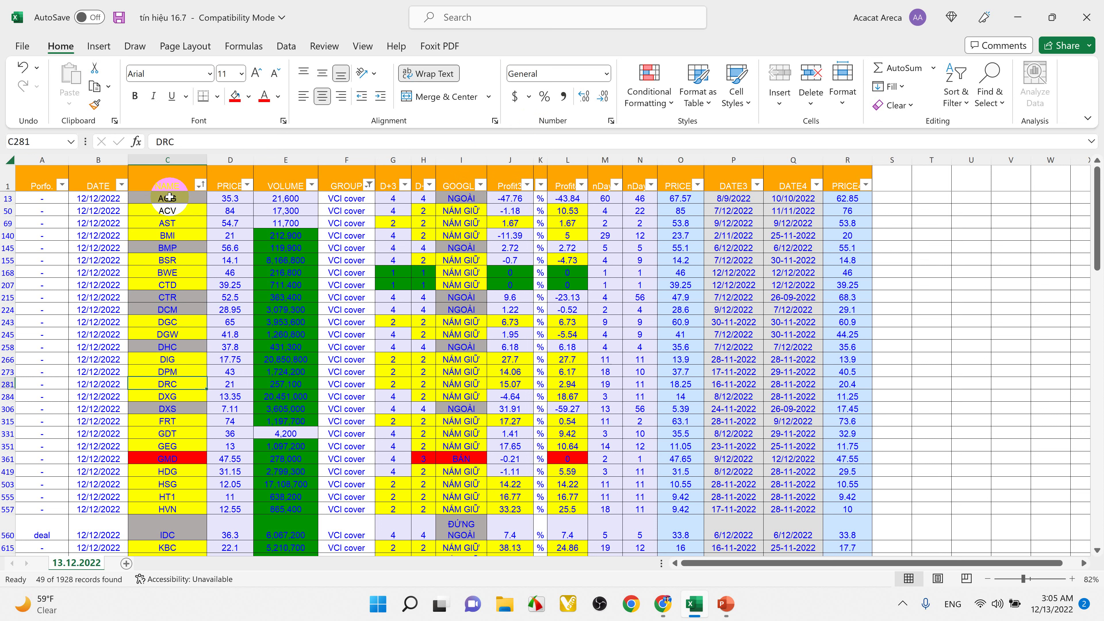
pyautogui.press('Down')
pyautogui.press('Down')
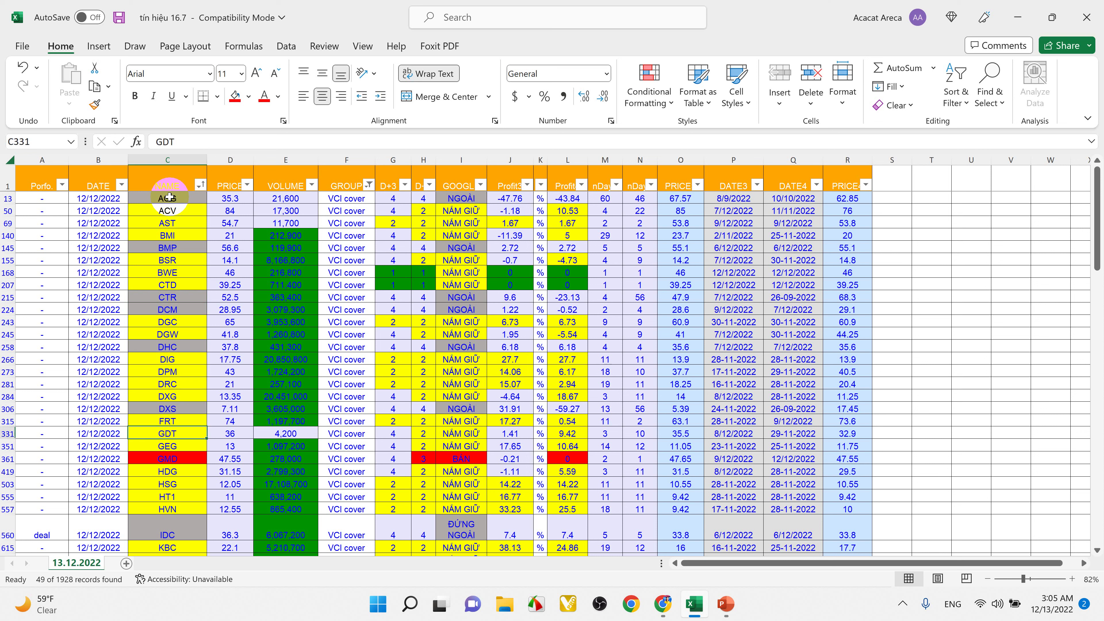
pyautogui.press('Down')
pyautogui.press('Down')
pyautogui.press('Down')
pyautogui.press('Down')
pyautogui.press('Down')
pyautogui.press('Down')
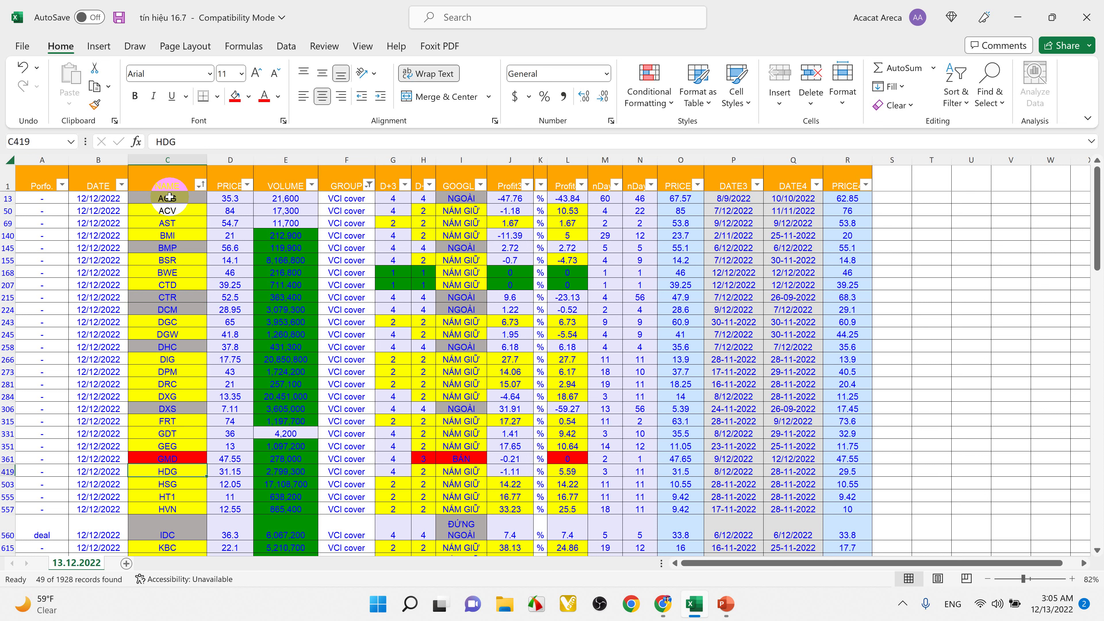
pyautogui.press('Down')
pyautogui.press('Down')
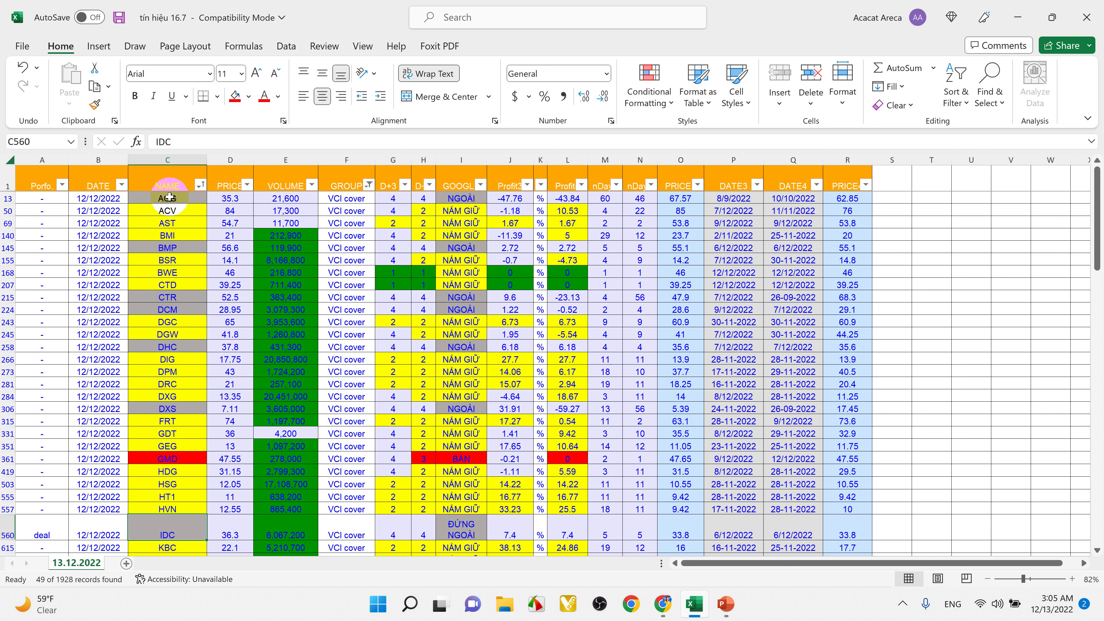
pyautogui.press('Down')
pyautogui.press('Down')
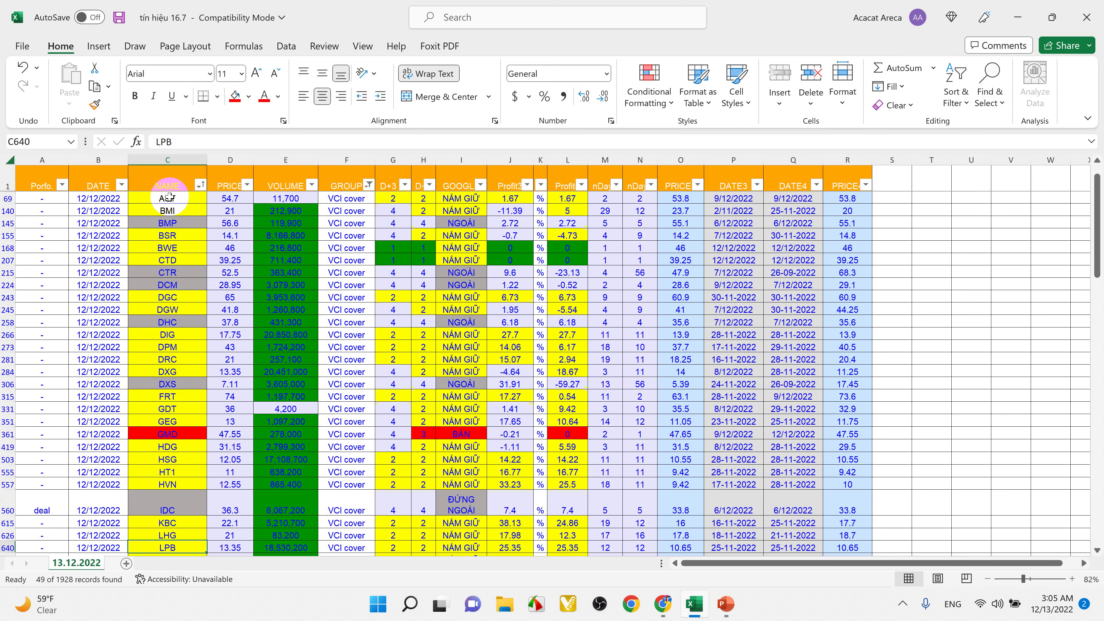
pyautogui.press('Down')
pyautogui.press('Down')
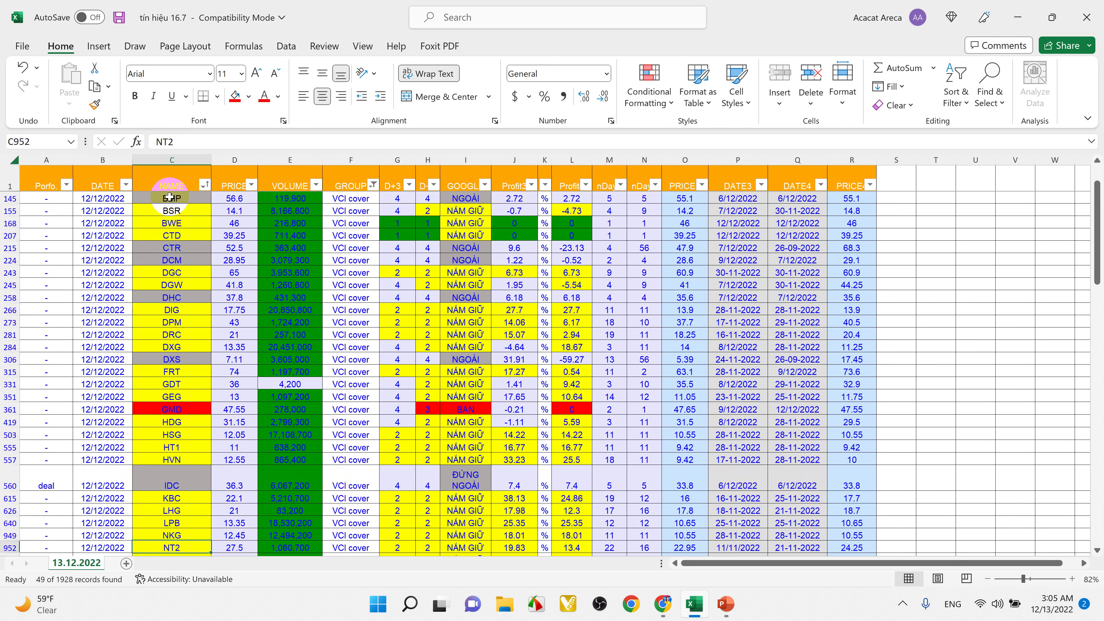
pyautogui.press('Down')
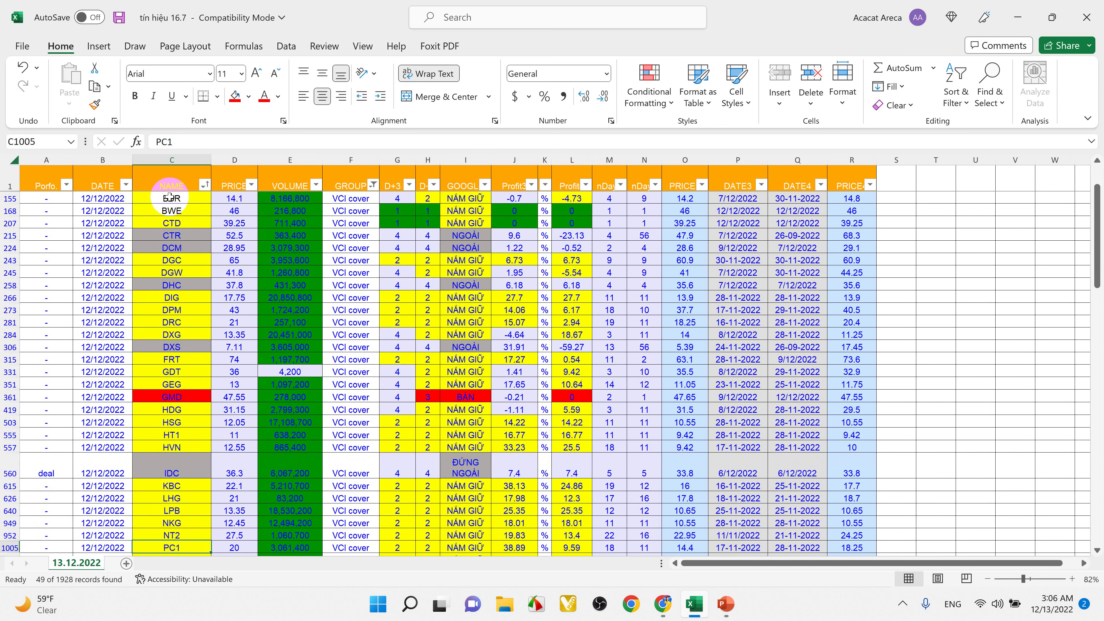
pyautogui.press('Down')
pyautogui.press('Down')
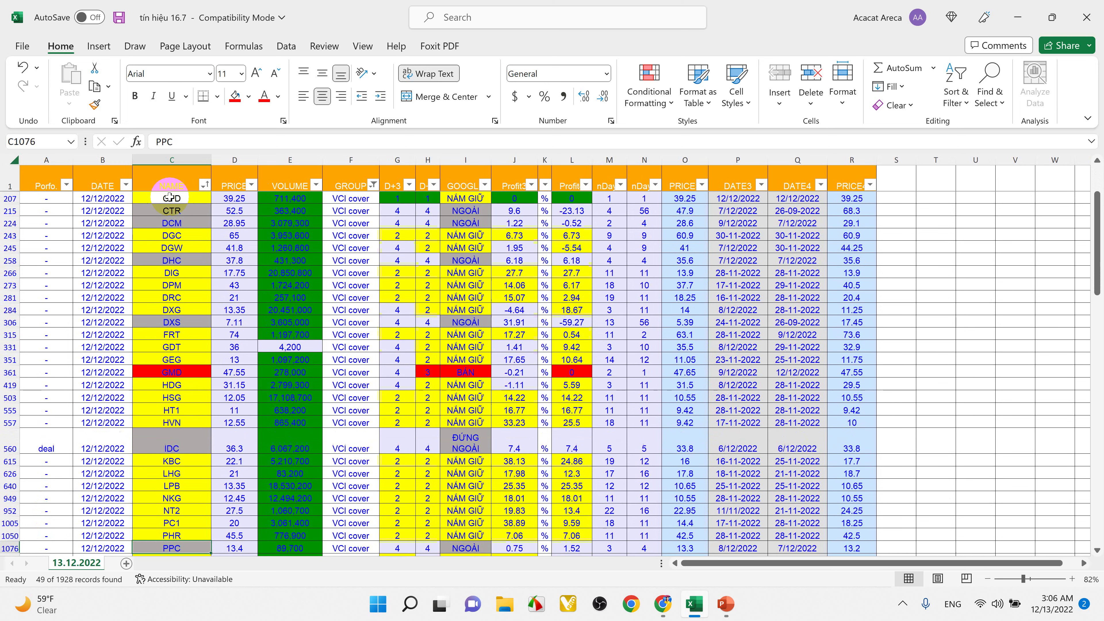
pyautogui.press('Down')
pyautogui.press('Down')
pyautogui.press('Down')
pyautogui.press('Down')
pyautogui.press('Down')
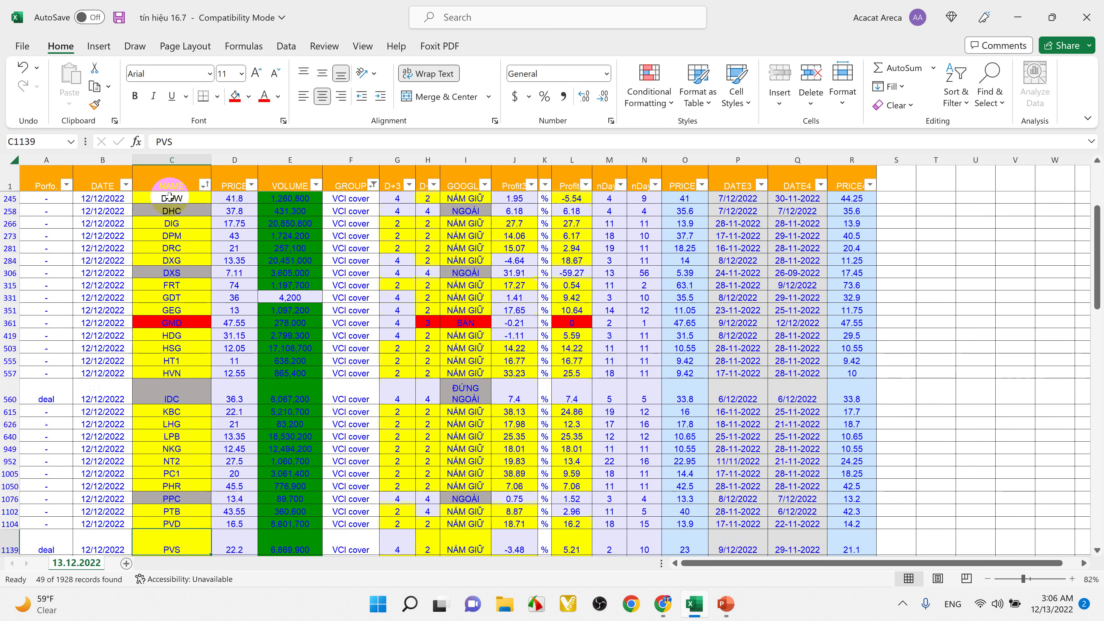
pyautogui.press('Down')
pyautogui.press('Down')
pyautogui.press('Down')
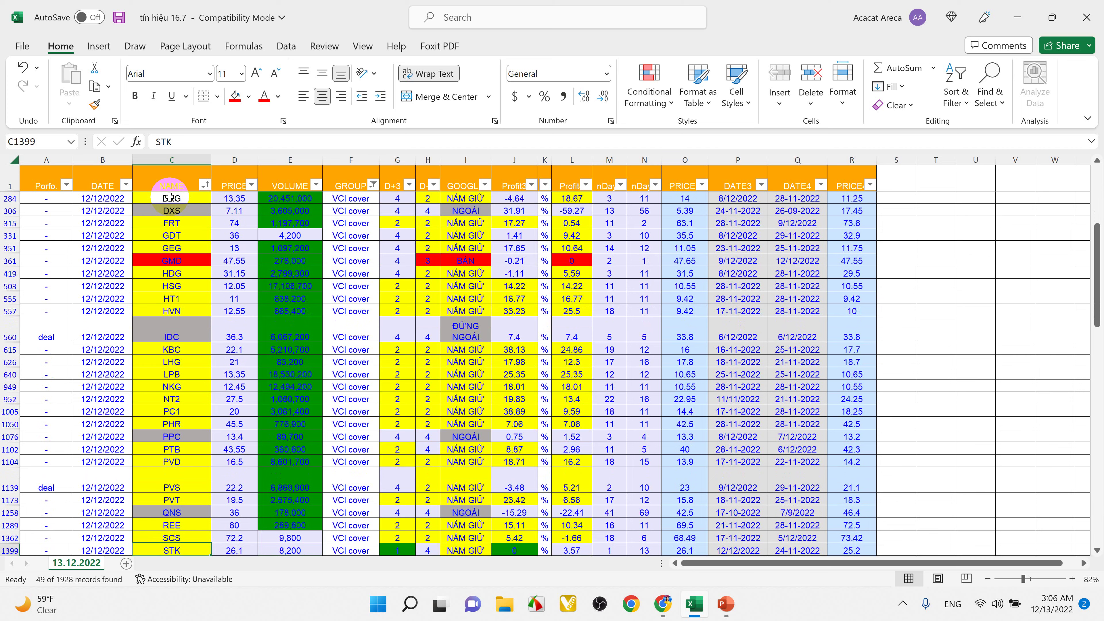
pyautogui.press('Down')
pyautogui.press('Down')
pyautogui.press('Down')
pyautogui.press('Down')
pyautogui.press('Down')
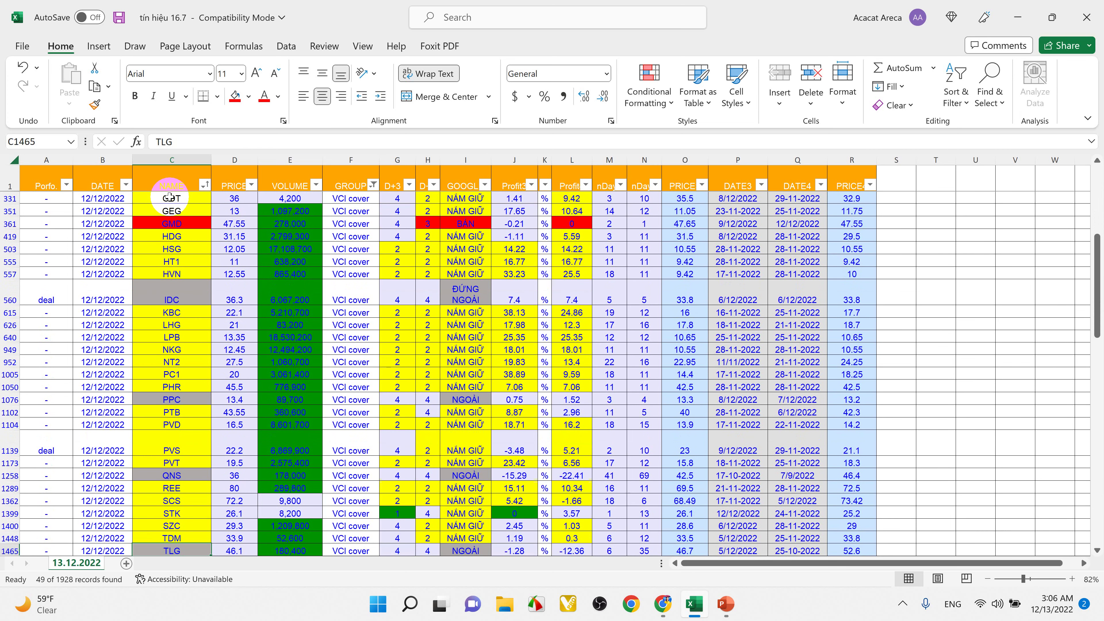
pyautogui.press('Down')
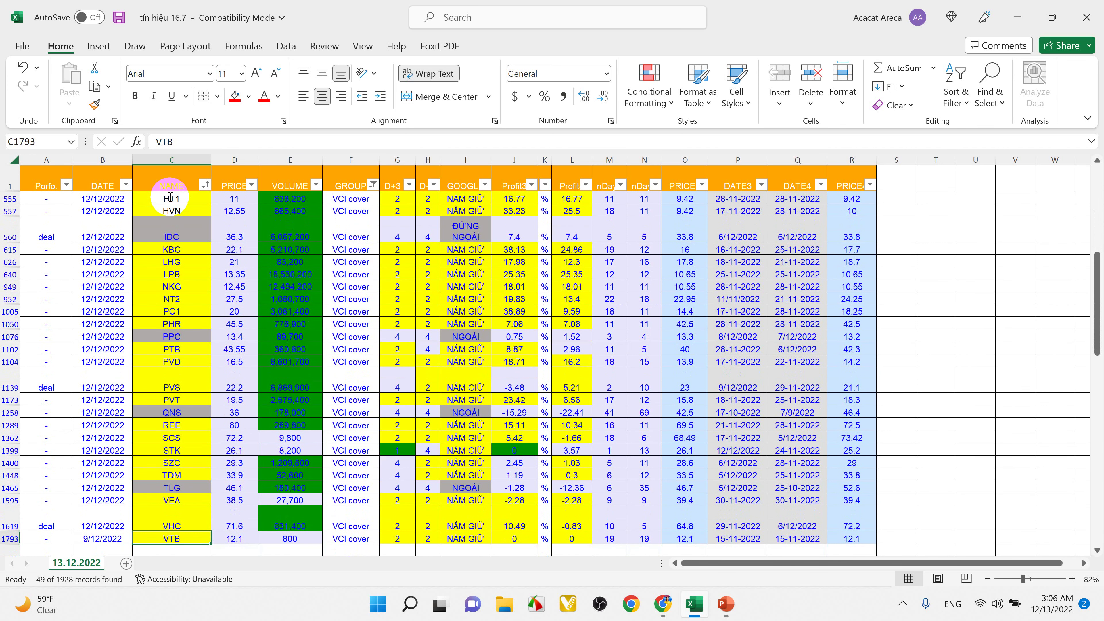
# Step: Review the VCI cover signals row by row from ACG down to VTB
pyautogui.click(459, 311)
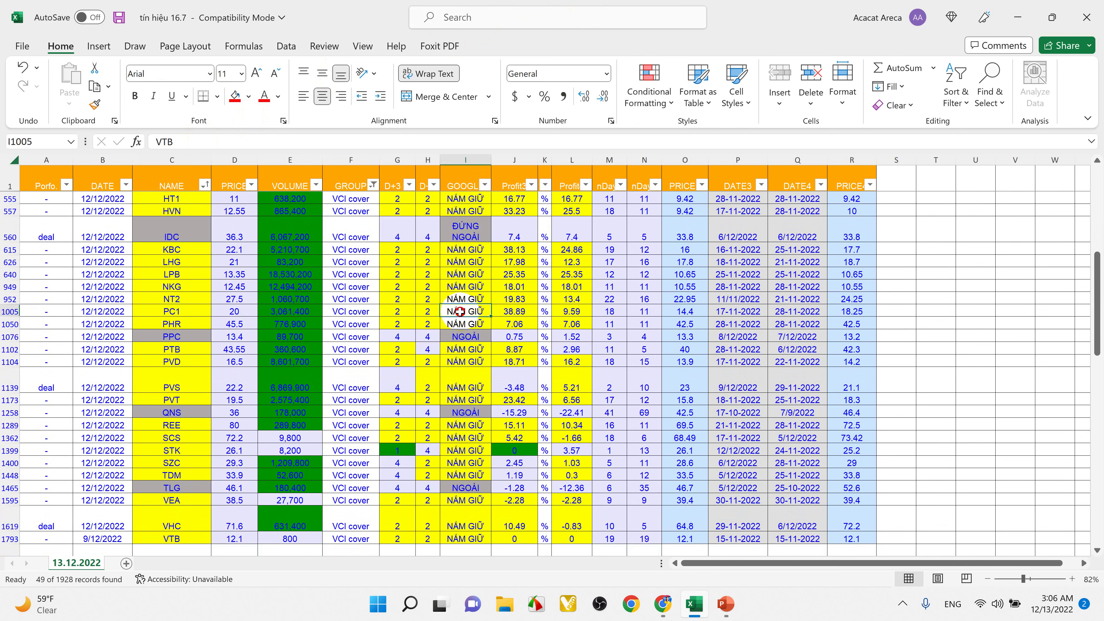
pyautogui.scroll(9, 457, 309)
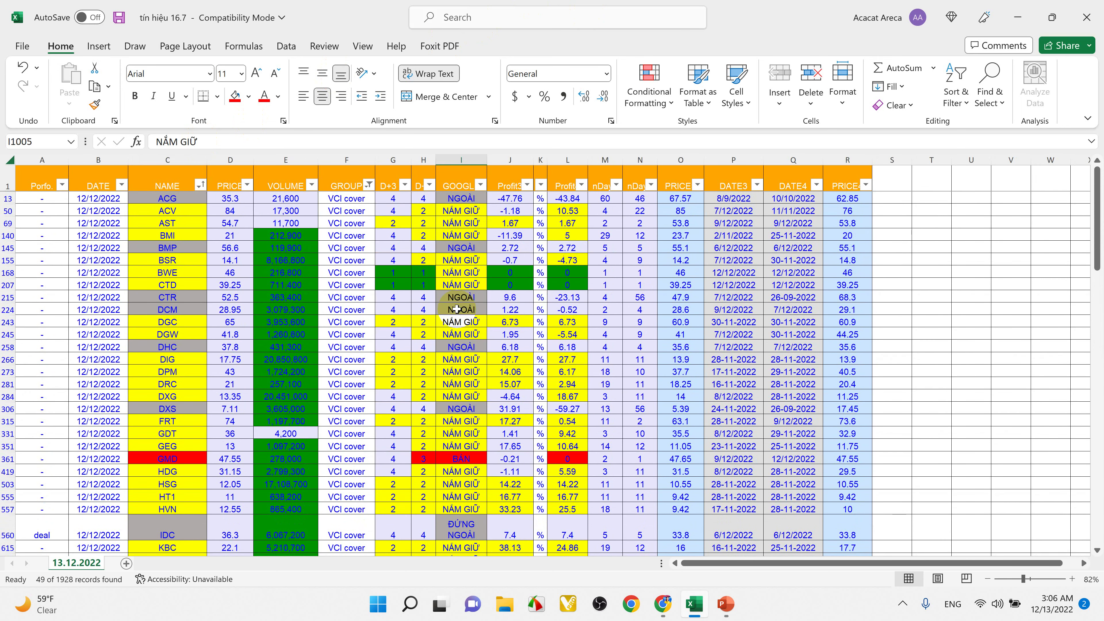
pyautogui.click(461, 198)
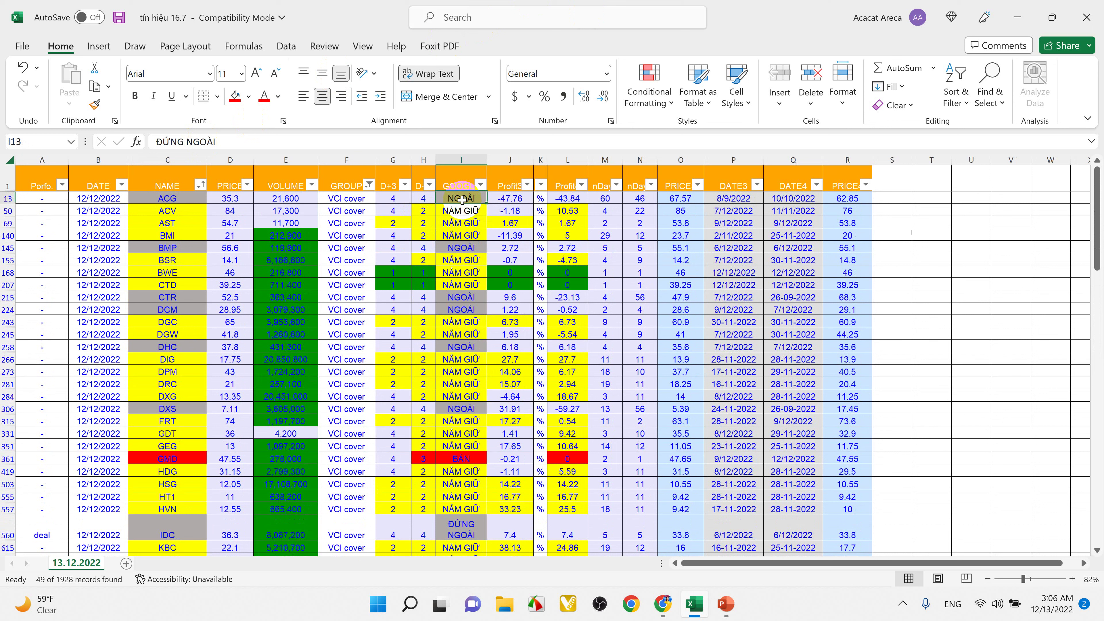
pyautogui.press('Down')
pyautogui.press('Down')
pyautogui.press('Down')
pyautogui.press('Down')
pyautogui.press('Down')
pyautogui.press('Down')
pyautogui.press('Down')
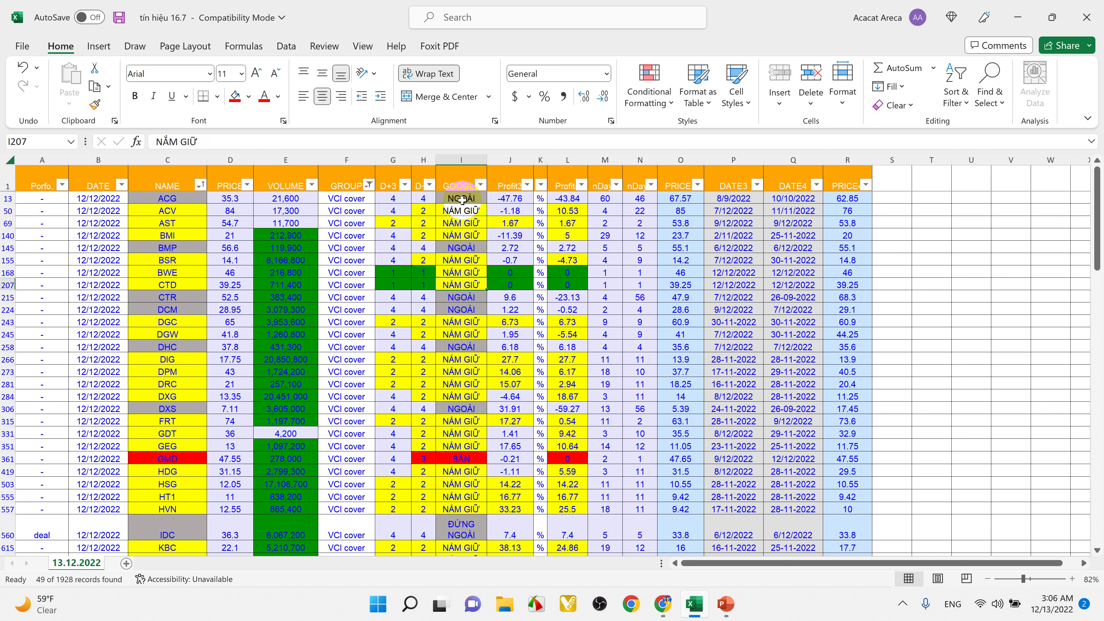
pyautogui.press('Down')
pyautogui.press('Down')
pyautogui.press('Down')
pyautogui.press('Down')
pyautogui.press('Down')
pyautogui.press('Down')
pyautogui.press('Down')
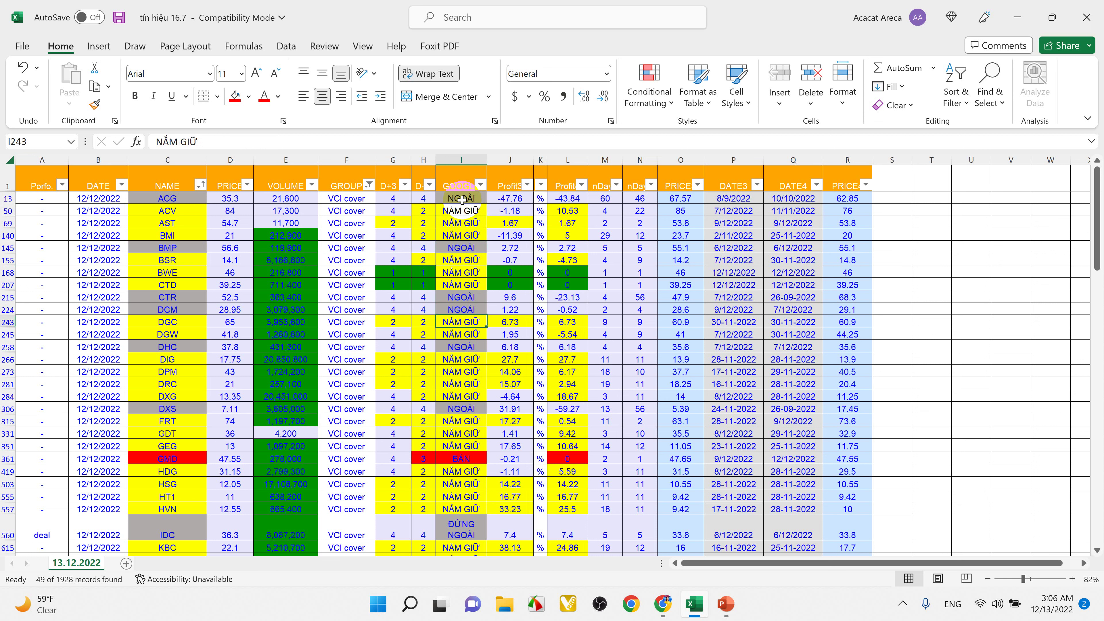
pyautogui.press('Down')
pyautogui.press('Down')
pyautogui.press('Down')
pyautogui.press('Down')
pyautogui.press('Down')
pyautogui.press('Down')
pyautogui.press('Down')
pyautogui.press('Down')
pyautogui.press('Down')
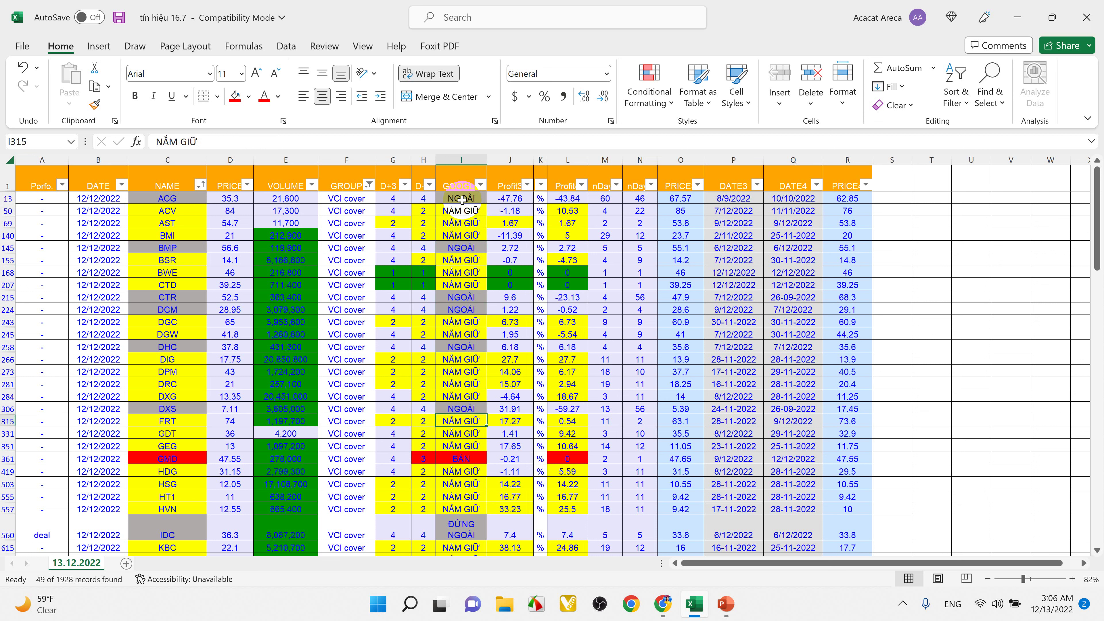
pyautogui.press('Down')
pyautogui.press('Down')
pyautogui.press('Down')
pyautogui.press('Down')
pyautogui.press('Down')
pyautogui.press('Down')
pyautogui.press('Down')
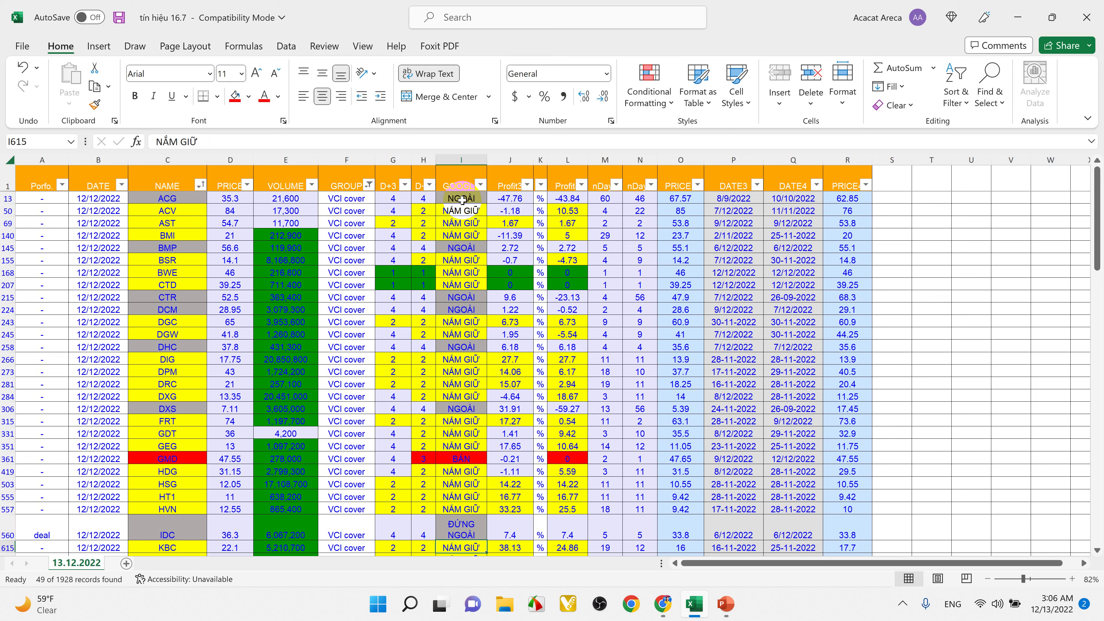
pyautogui.press('Down')
pyautogui.press('Down')
pyautogui.press('Down')
pyautogui.press('Down')
pyautogui.press('Down')
pyautogui.press('Down')
pyautogui.press('Down')
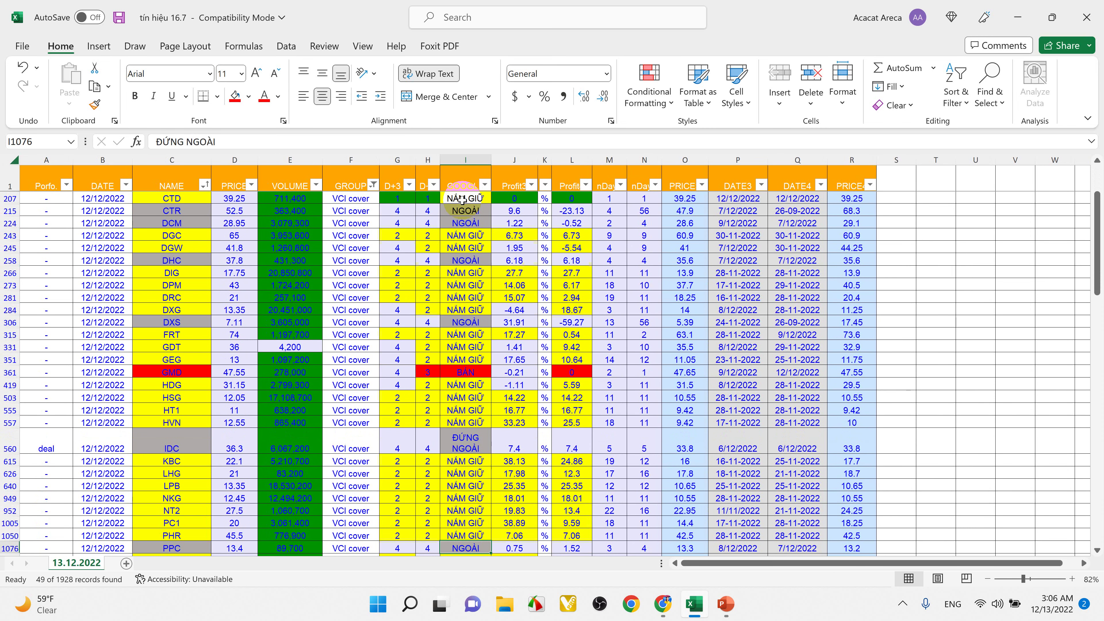
pyautogui.press('Down')
pyautogui.press('Down')
pyautogui.press('Down')
pyautogui.press('Down')
pyautogui.press('Down')
pyautogui.press('Down')
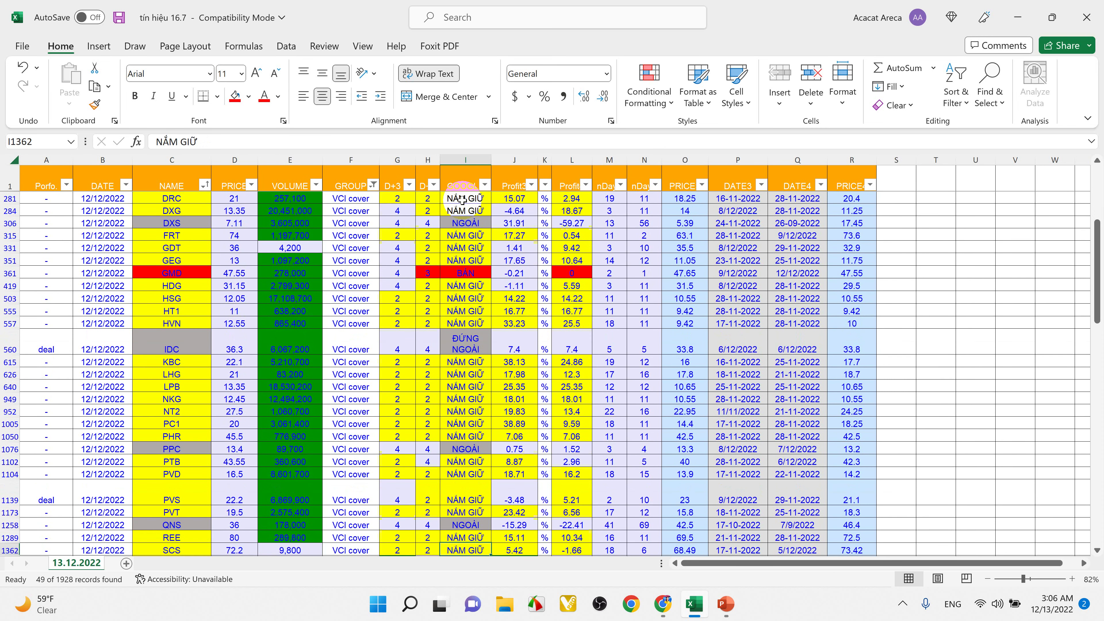
pyautogui.press('Down')
pyautogui.press('Down')
pyautogui.press('Down')
pyautogui.press('Down')
pyautogui.press('Down')
pyautogui.press('Down')
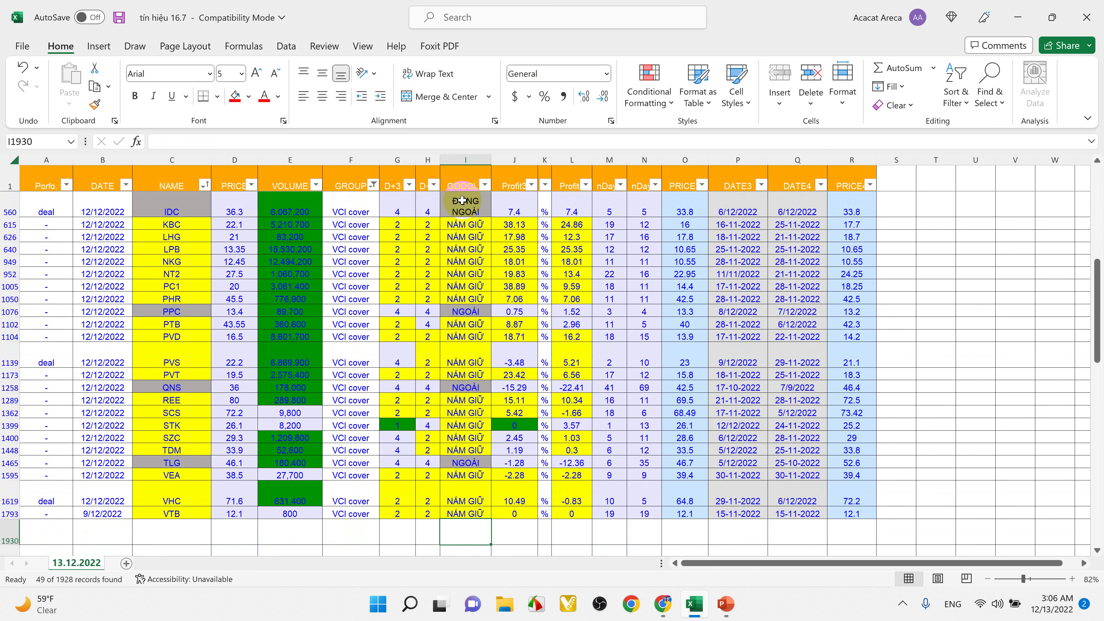
# Step: Recheck the VCI cover signals in reverse order, from VTB back up to ACV
pyautogui.press('Up')
pyautogui.press('Up')
pyautogui.press('Up')
pyautogui.press('Up')
pyautogui.press('Up')
pyautogui.press('Up')
pyautogui.press('Up')
pyautogui.press('Up')
pyautogui.press('Up')
pyautogui.press('Up')
pyautogui.press('Up')
pyautogui.press('Up')
pyautogui.press('Up')
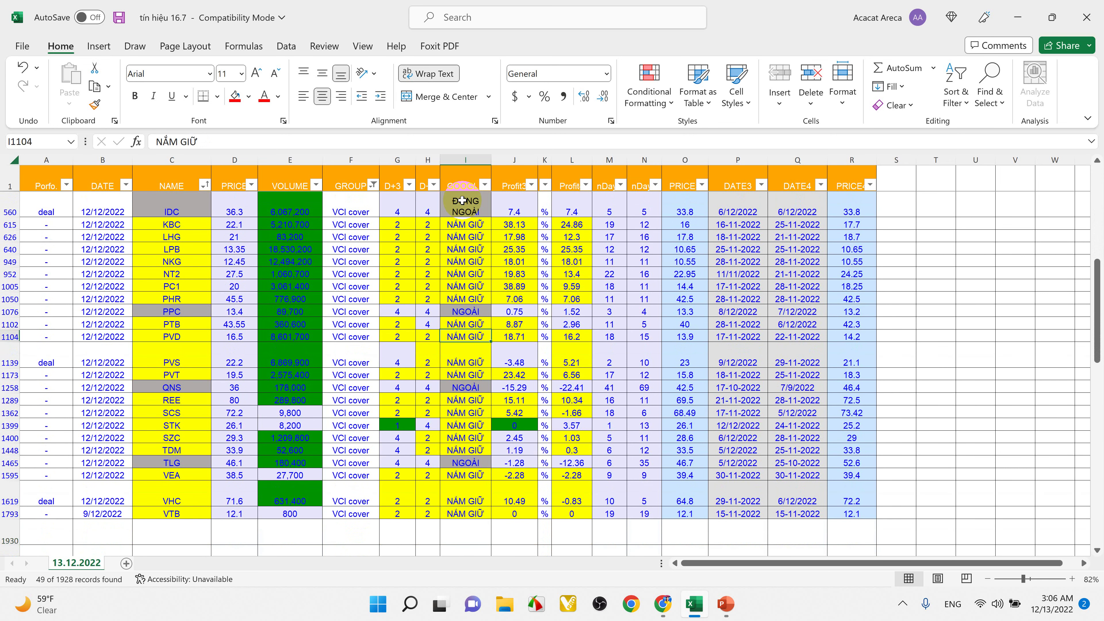
pyautogui.press('Up')
pyautogui.press('Up')
pyautogui.press('Up')
pyautogui.press('Up')
pyautogui.press('Up')
pyautogui.press('Up')
pyautogui.press('Up')
pyautogui.press('Up')
pyautogui.press('Up')
pyautogui.press('Up')
pyautogui.press('Up')
pyautogui.press('Up')
pyautogui.press('Up')
pyautogui.press('Up')
pyautogui.press('Up')
pyautogui.press('Up')
pyautogui.press('Up')
pyautogui.press('Up')
pyautogui.press('Up')
pyautogui.press('Up')
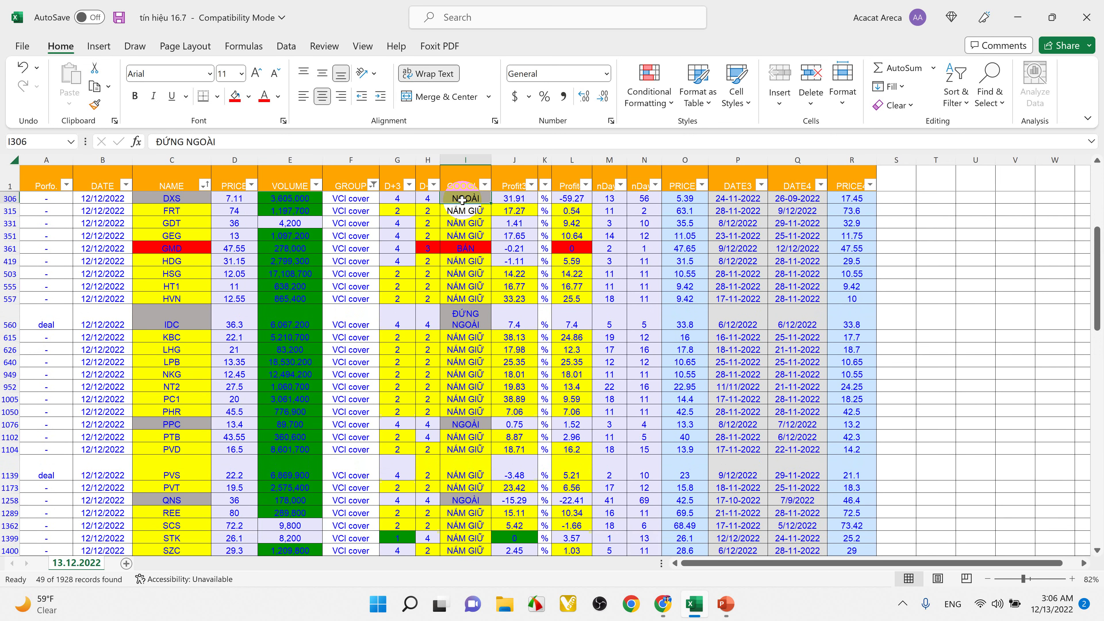
pyautogui.press('Up')
pyautogui.press('Up')
pyautogui.press('Up')
pyautogui.press('Up')
pyautogui.press('Up')
pyautogui.press('Up')
pyautogui.press('Up')
pyautogui.press('Up')
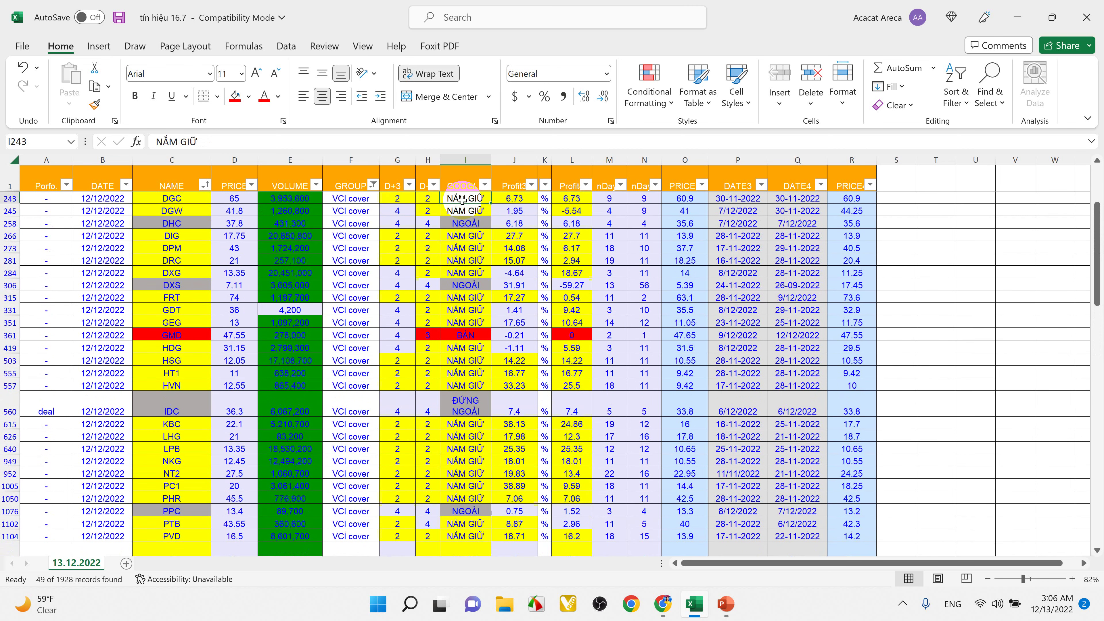
pyautogui.press('Up')
pyautogui.press('Up')
pyautogui.press('Up')
pyautogui.press('Up')
pyautogui.press('Up')
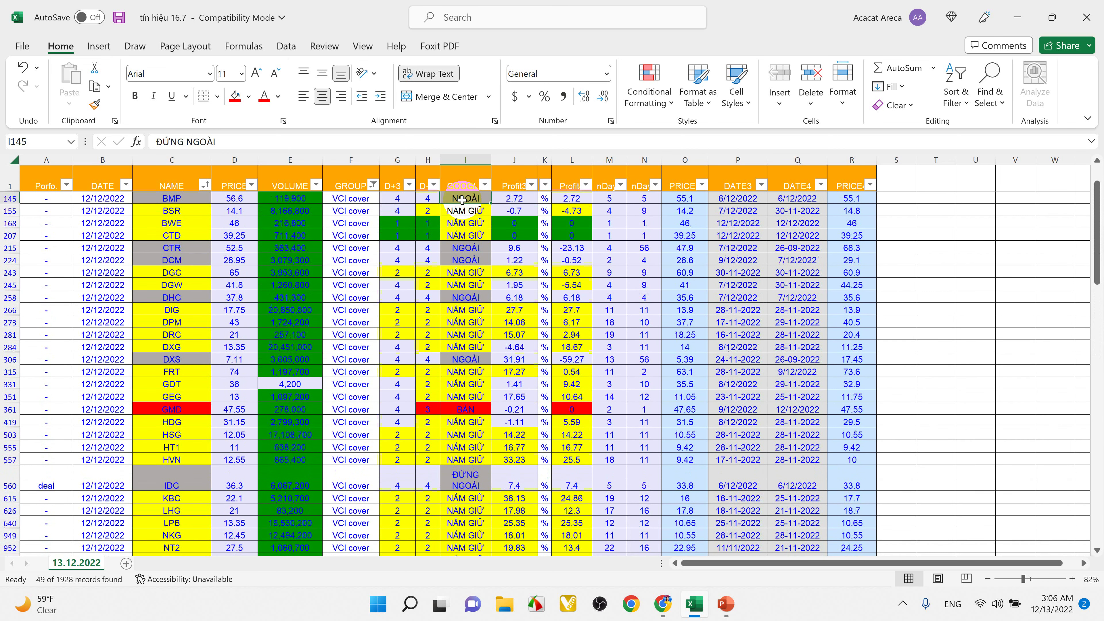
pyautogui.press('Up')
pyautogui.press('Up')
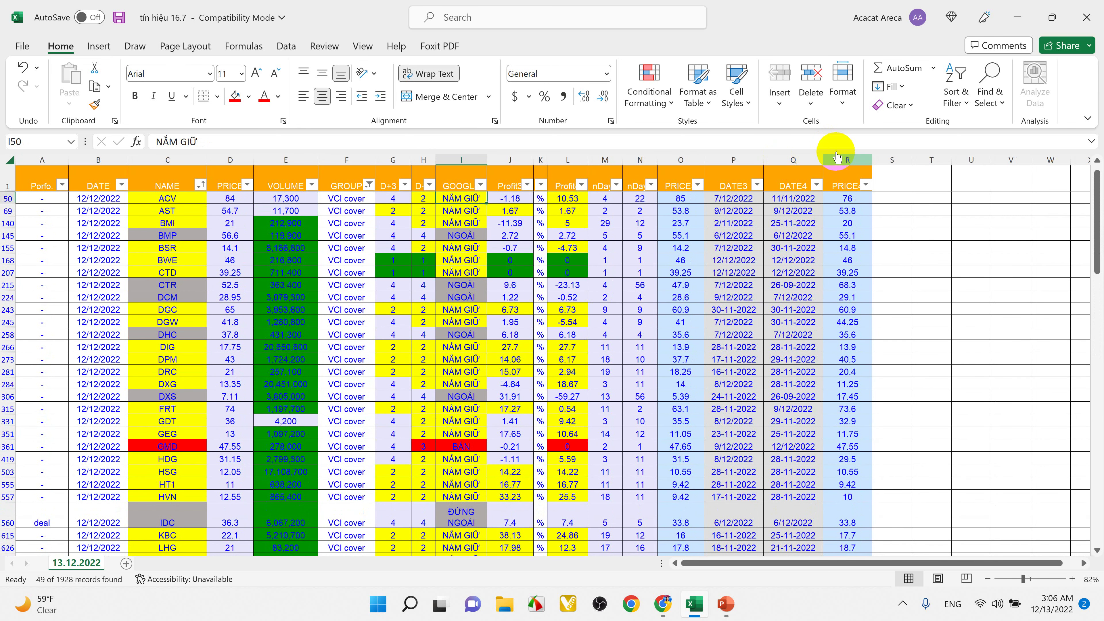
# Step: Enter 11/49 in cell S1, beside the last column header
pyautogui.click(903, 200)
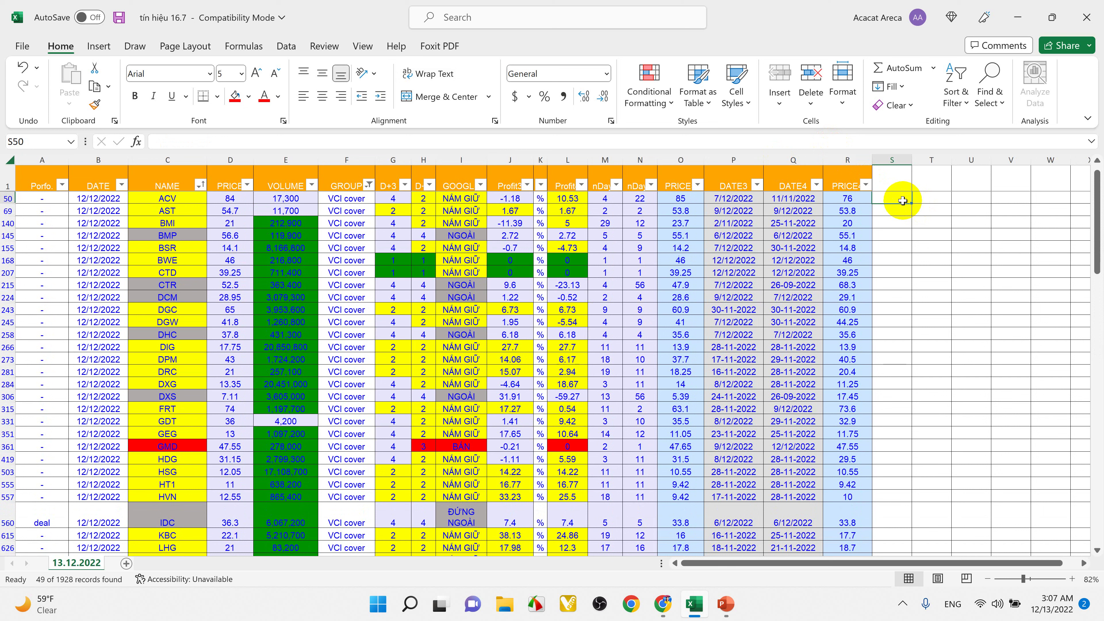
pyautogui.click(901, 184)
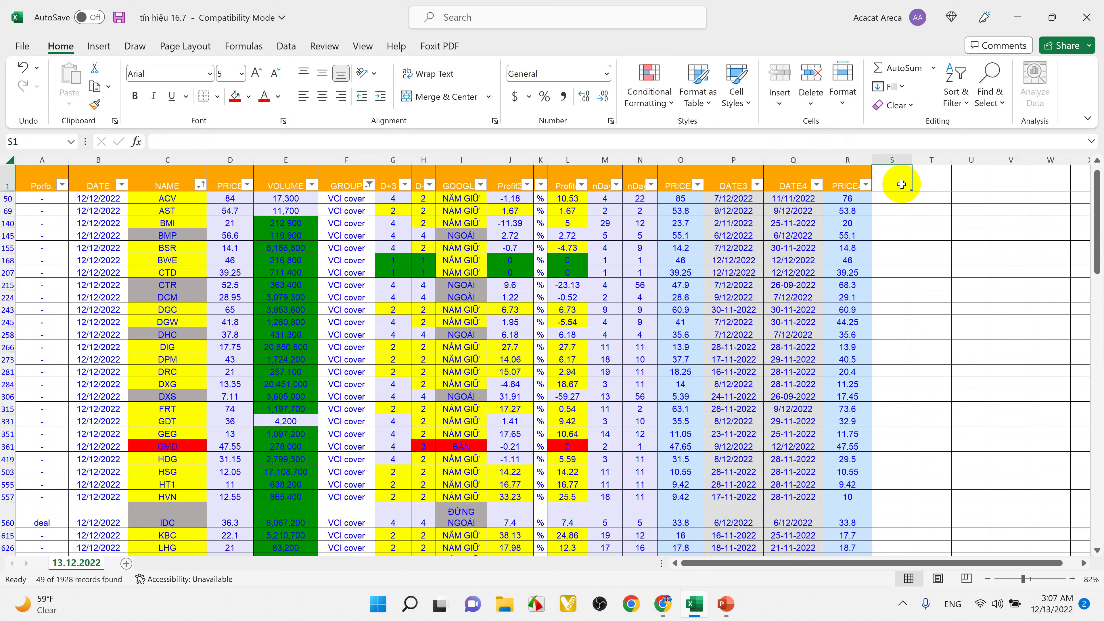
pyautogui.write('11')
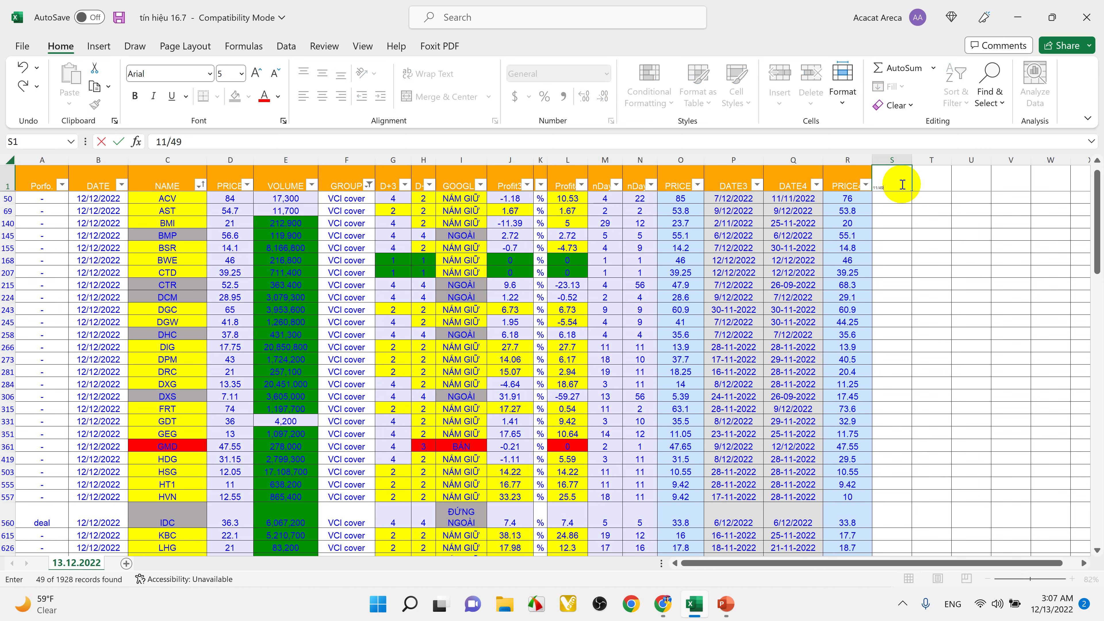
pyautogui.write('/49')
pyautogui.press('Return')
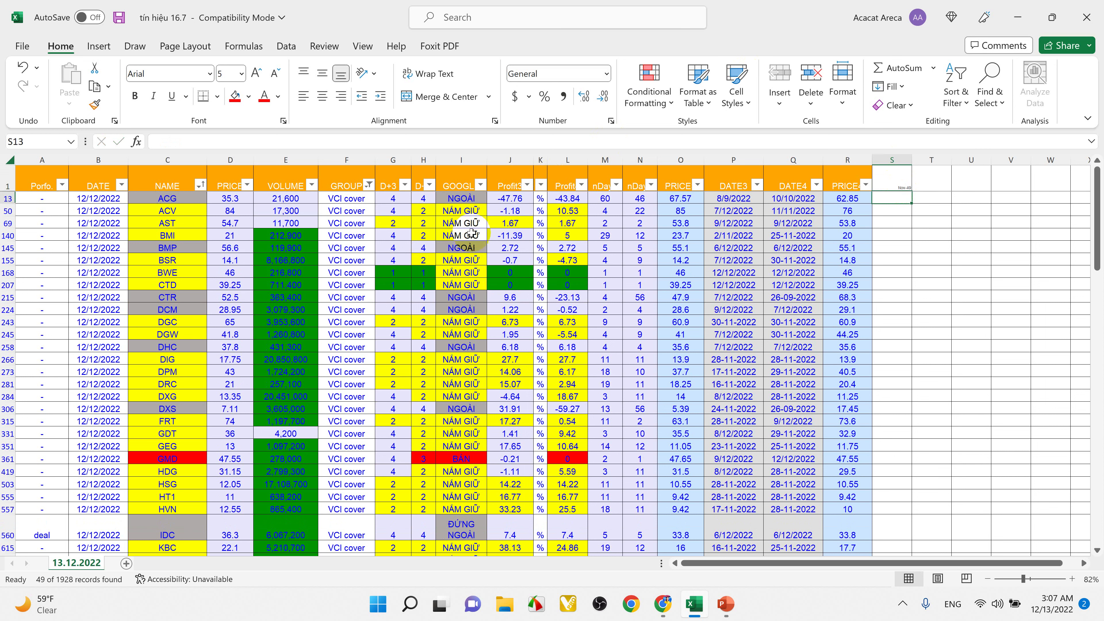
# Step: Add VN30 to the GROUP filter so that it includes both VCI cover and VN30 records
pyautogui.click(464, 212)
pyautogui.click(463, 224)
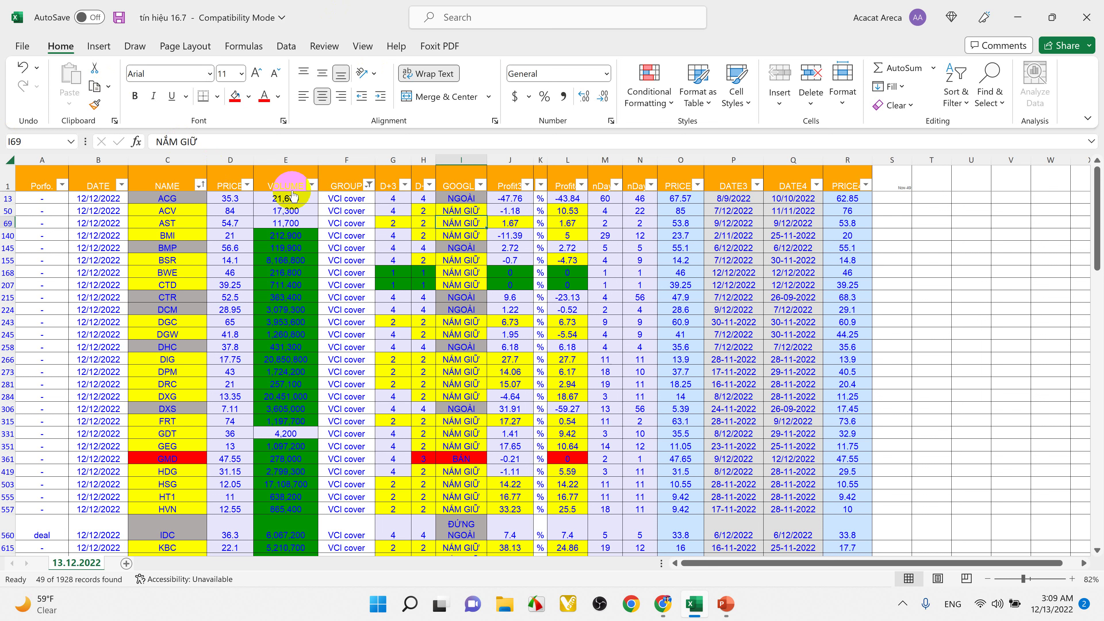
pyautogui.click(369, 186)
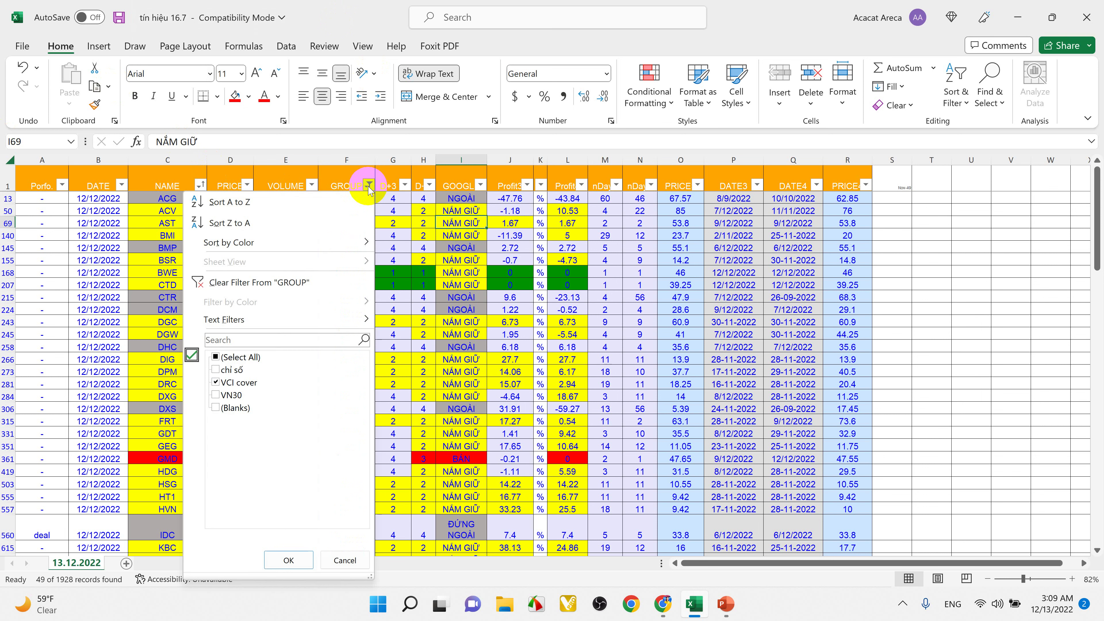
pyautogui.click(215, 395)
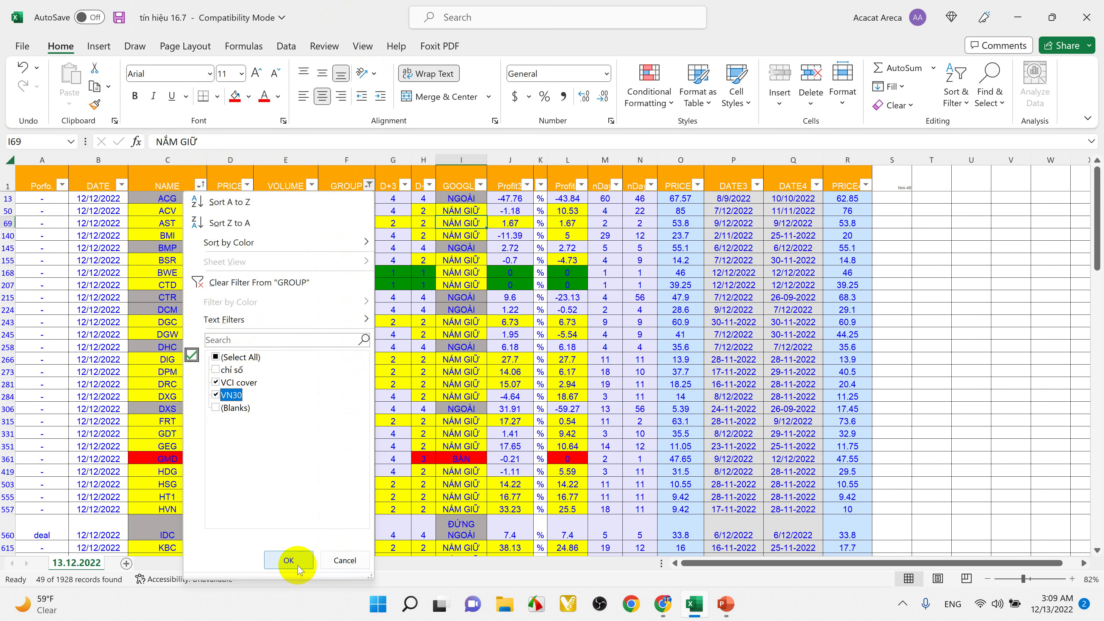
pyautogui.click(288, 560)
pyautogui.scroll(1, 478, 296)
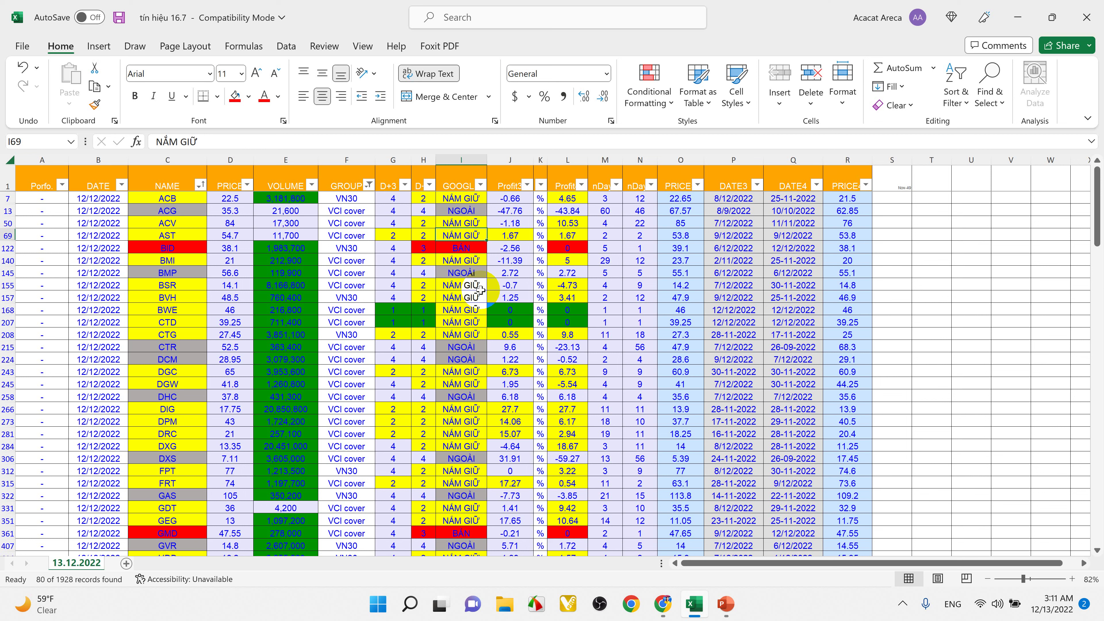
# Step: Inspect BMI's signal price in column O, plus BMP's signal, current price and second profit value
pyautogui.click(670, 282)
pyautogui.click(687, 262)
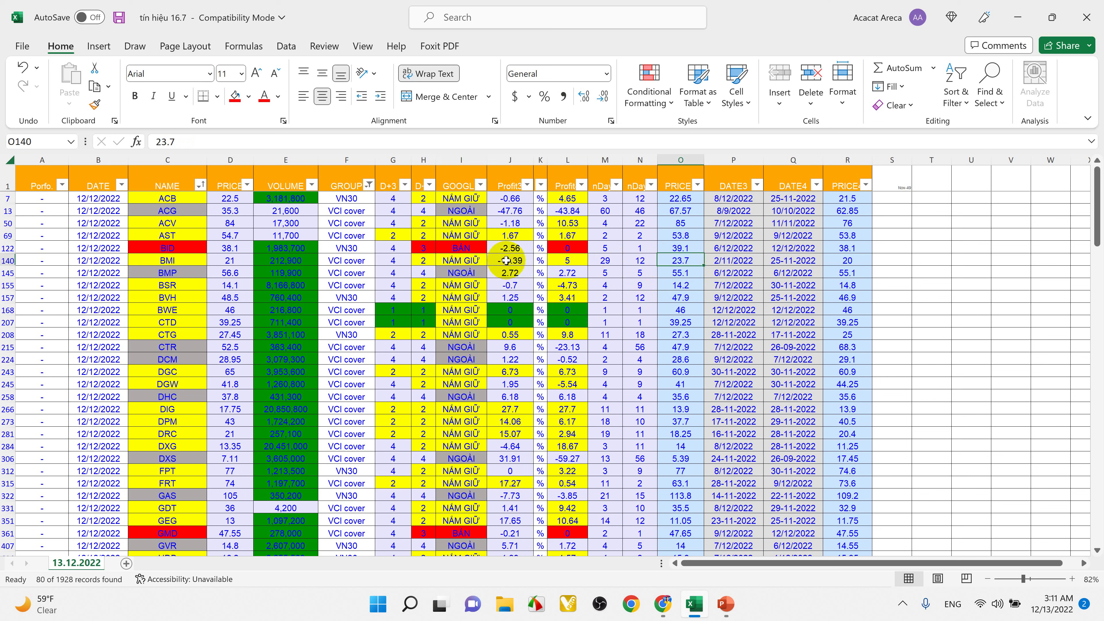
pyautogui.click(462, 272)
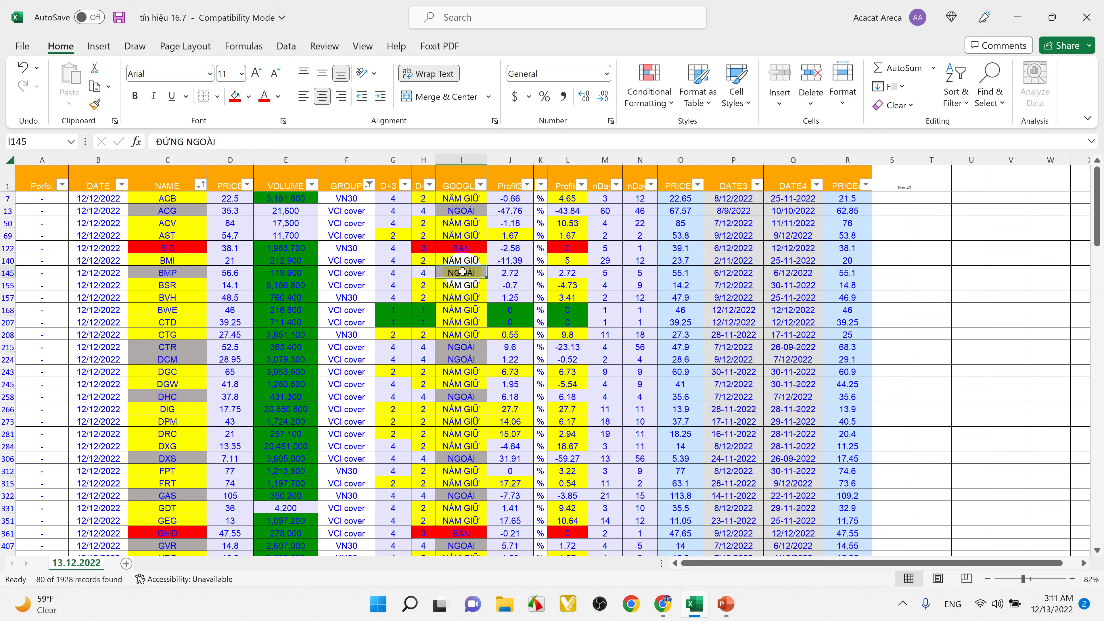
pyautogui.click(155, 272)
pyautogui.click(230, 273)
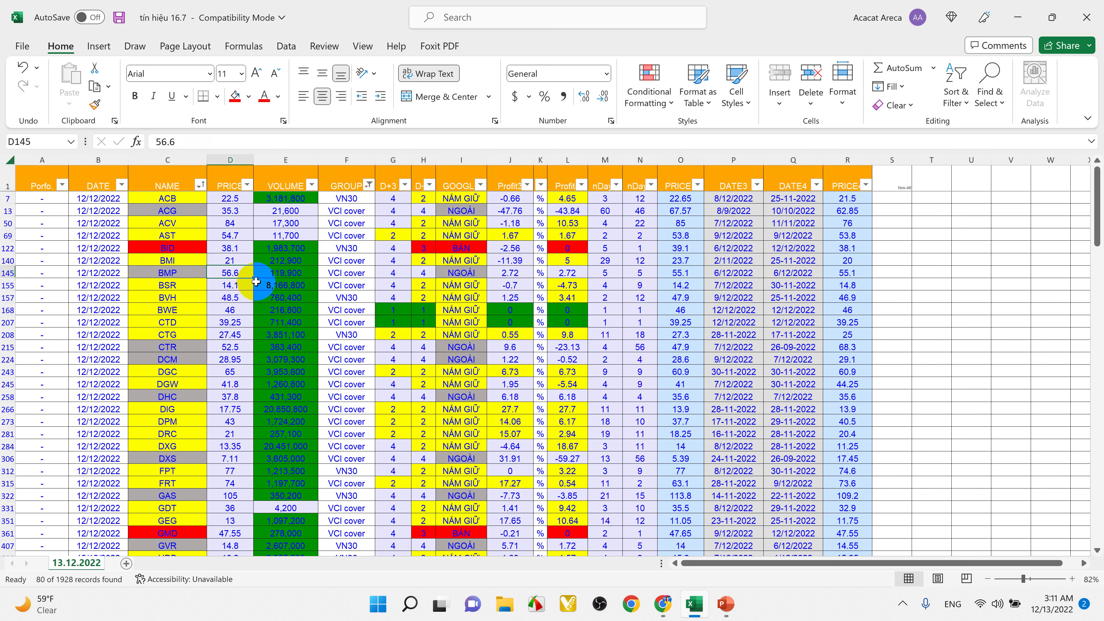
pyautogui.click(550, 275)
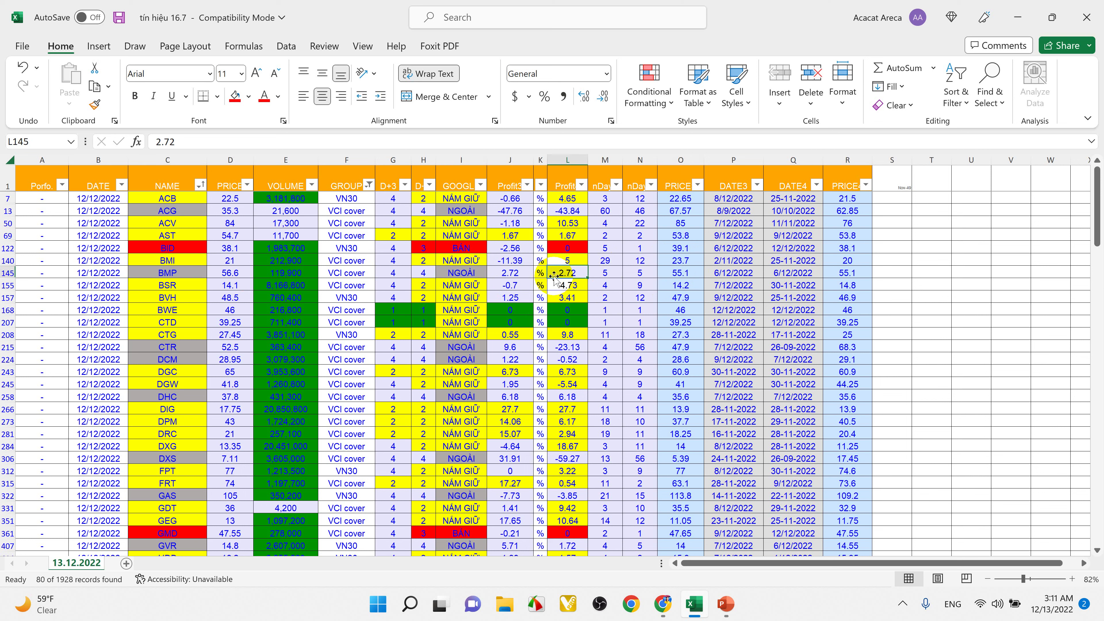
# Step: Inspect the signals of BSR and BVH and the second profit values of BSR and BWE
pyautogui.click(468, 286)
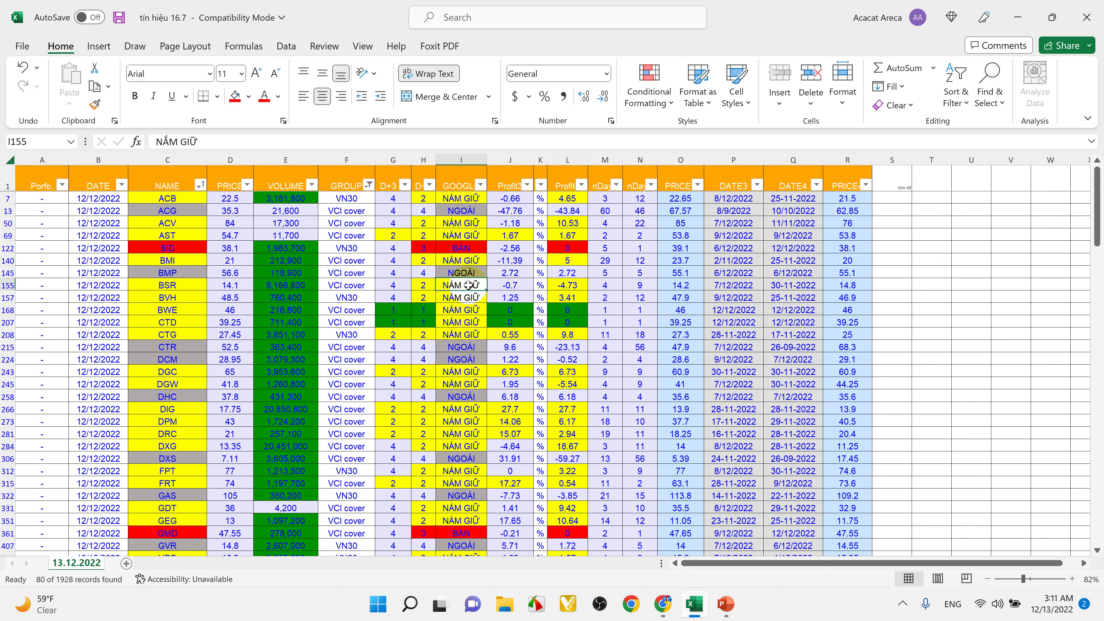
pyautogui.click(578, 286)
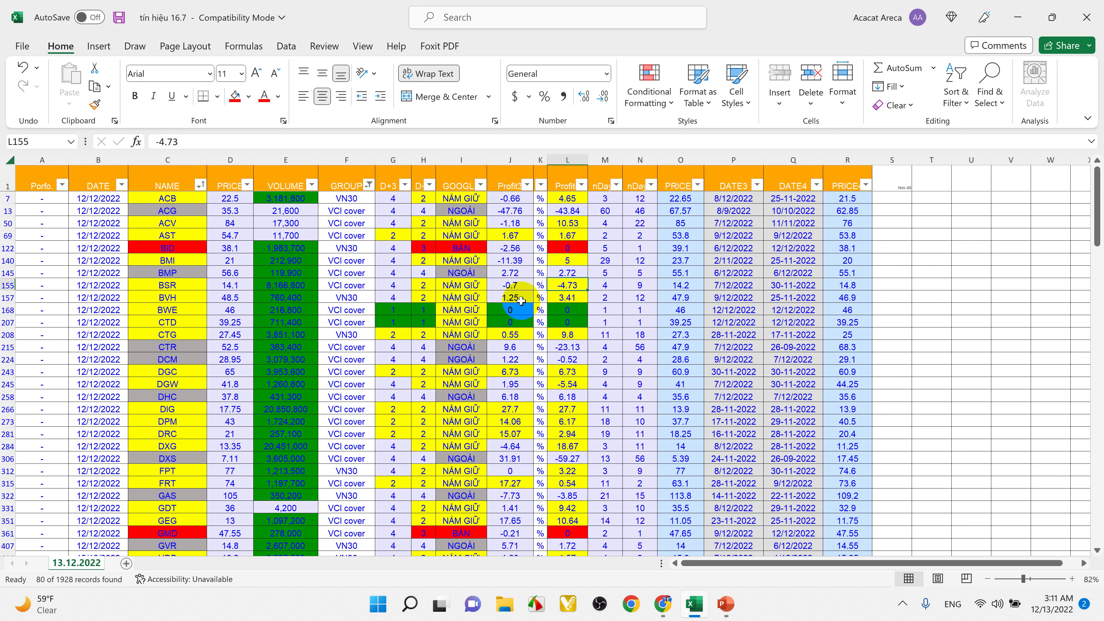
pyautogui.click(445, 299)
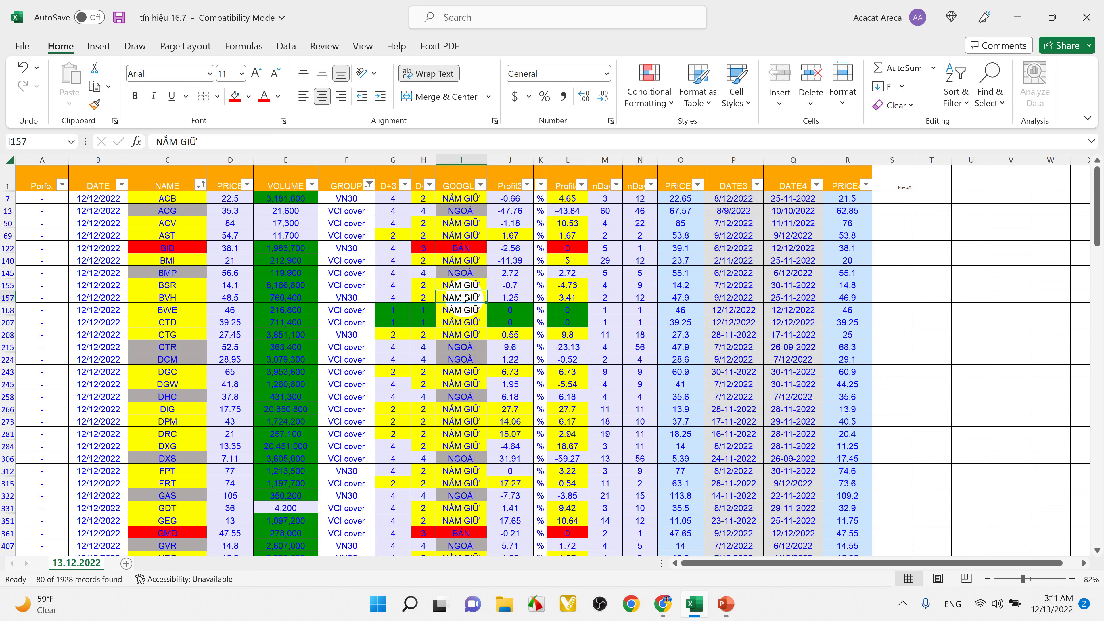
pyautogui.click(567, 309)
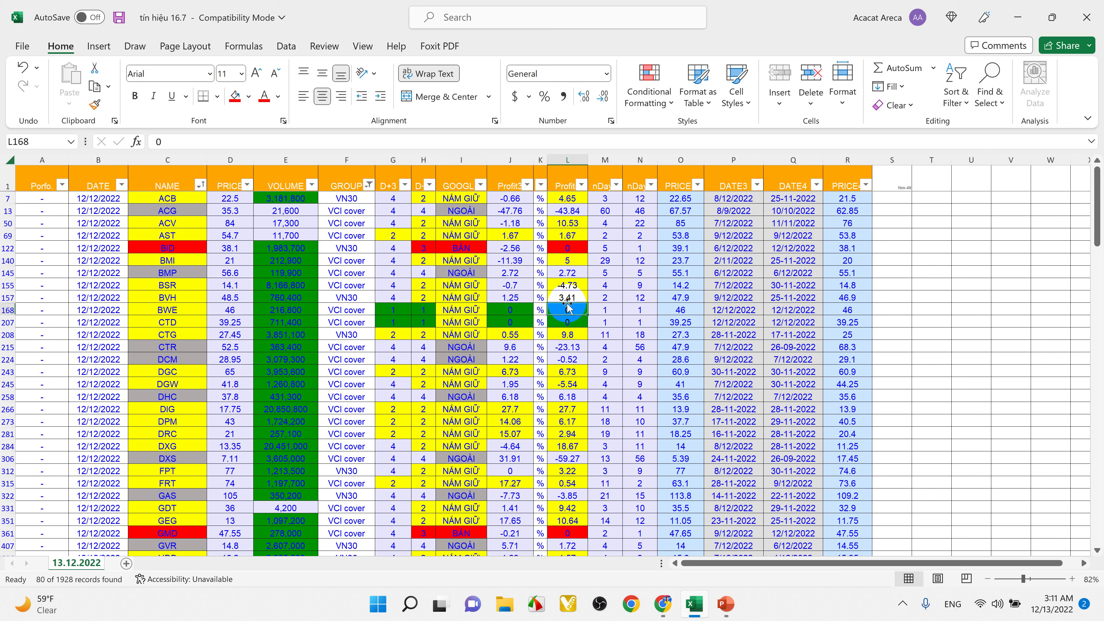
# Step: Replace BWE's signal in column I with "mở mua"
pyautogui.click(457, 312)
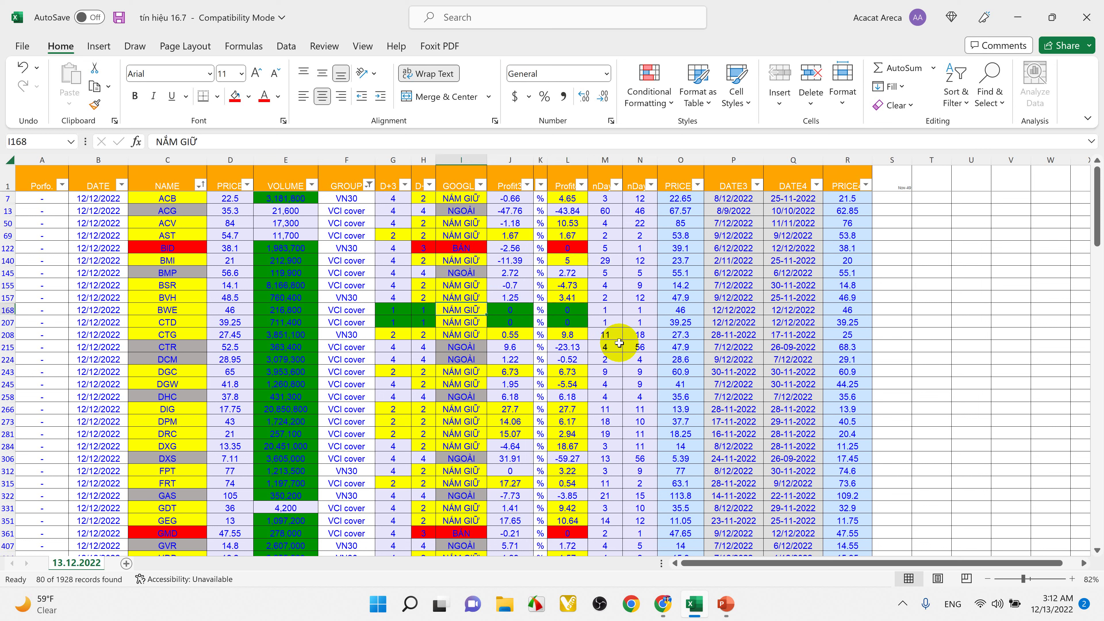
pyautogui.write('mu')
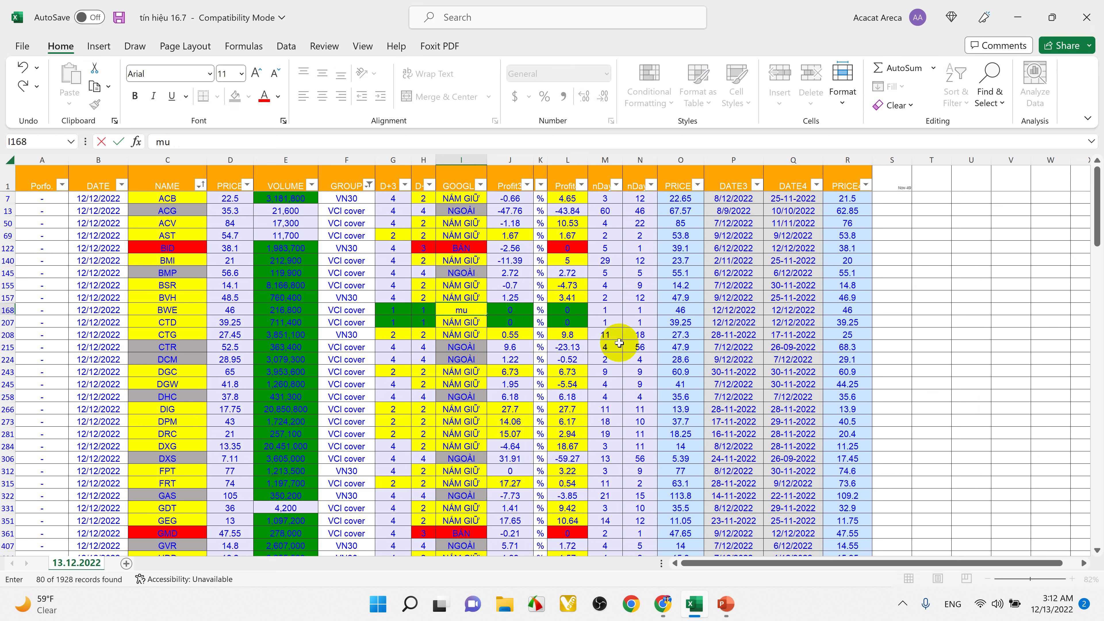
pyautogui.write('a')
pyautogui.press('BackSpace')
pyautogui.press('BackSpace')
pyautogui.write('o mua')
pyautogui.press('Return')
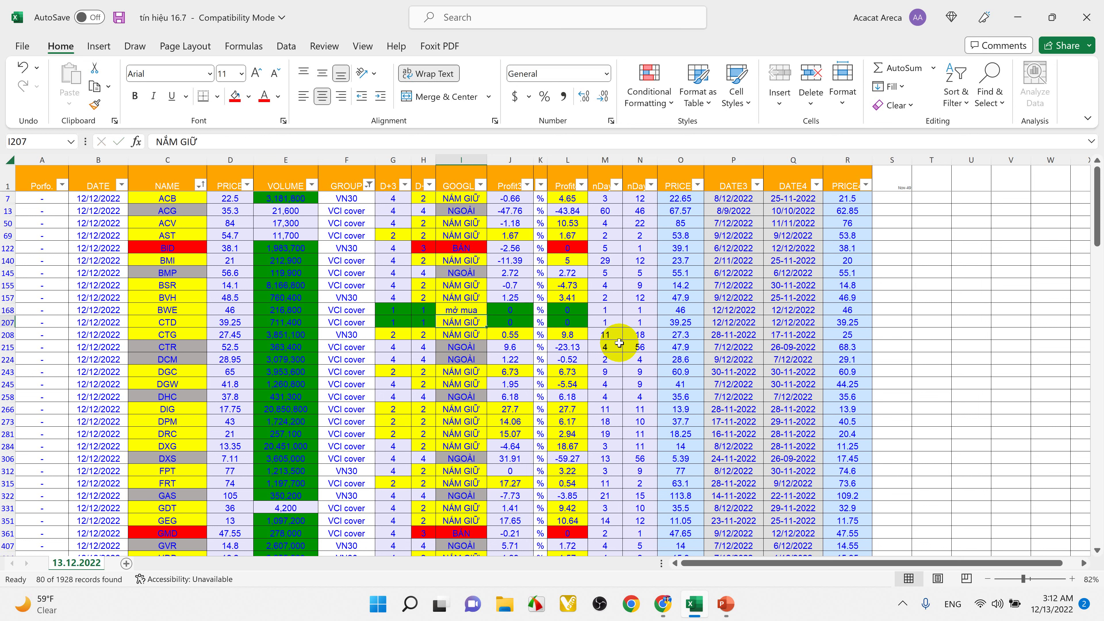
# Step: Replace CTD's signal in column I with "mở mua"
pyautogui.write('mo')
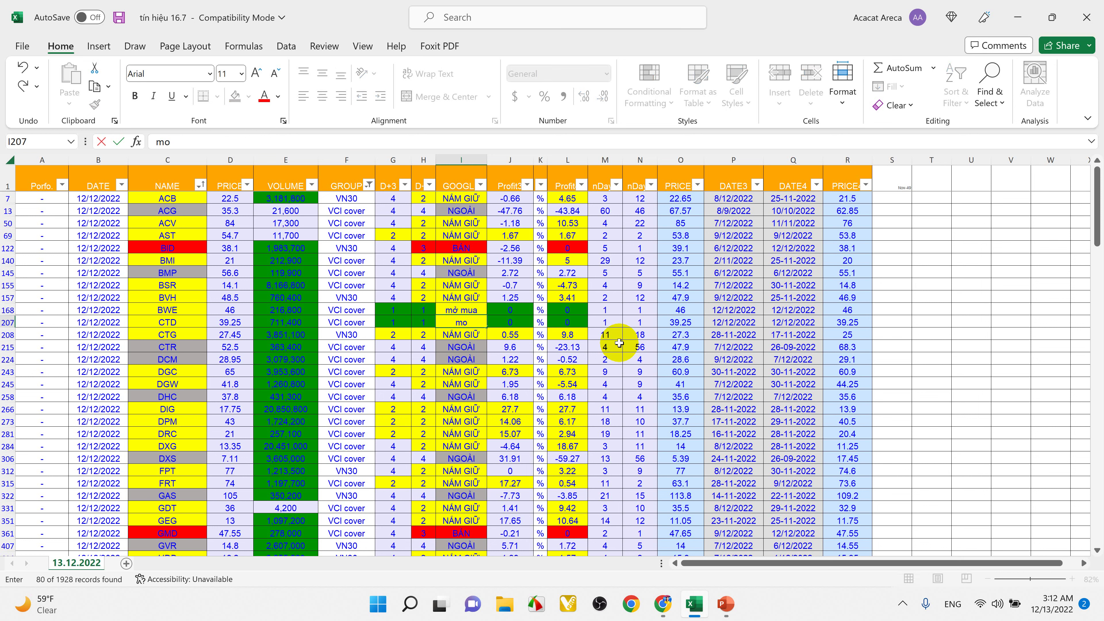
pyautogui.write('r')
pyautogui.press('Return')
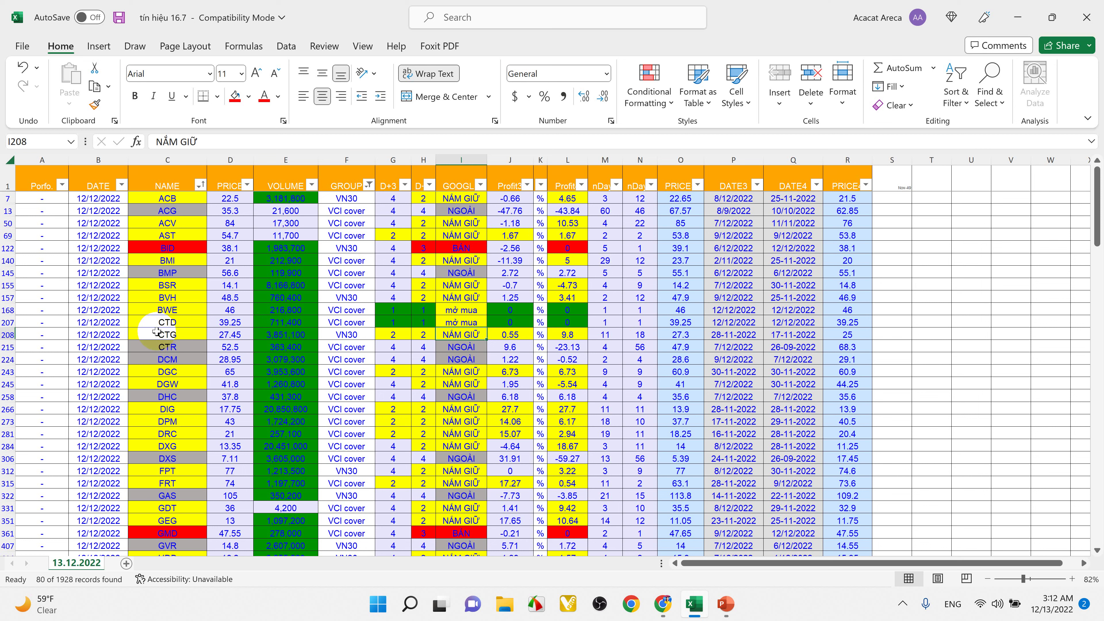
# Step: Fill the BWE and CTD name cells in column C with standard green
pyautogui.moveTo(166, 309); pyautogui.dragTo(166, 319)
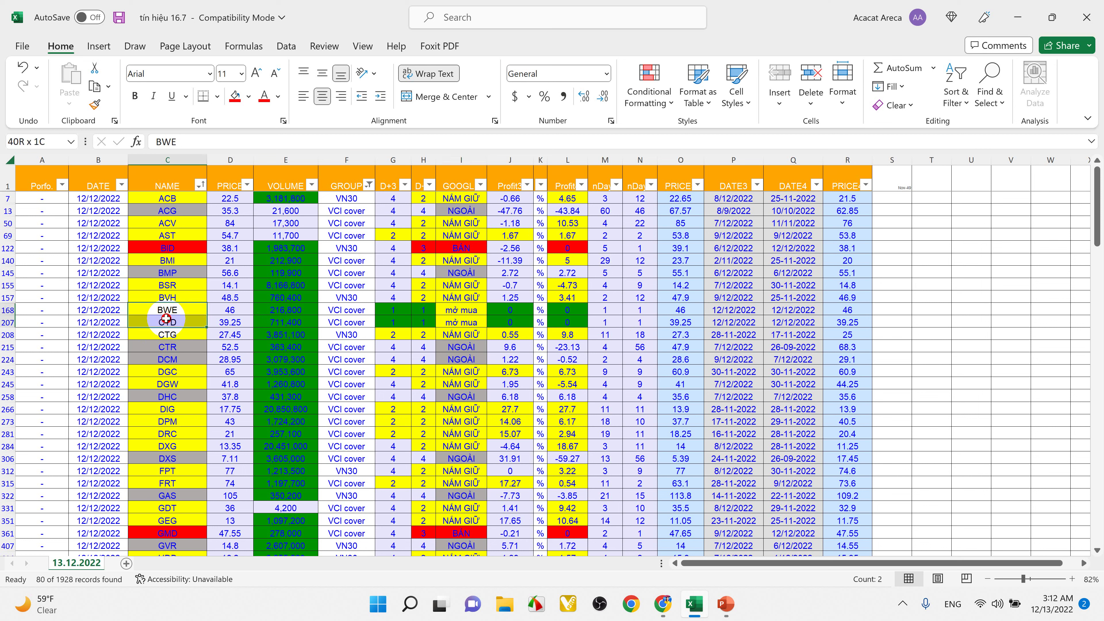
pyautogui.click(249, 96)
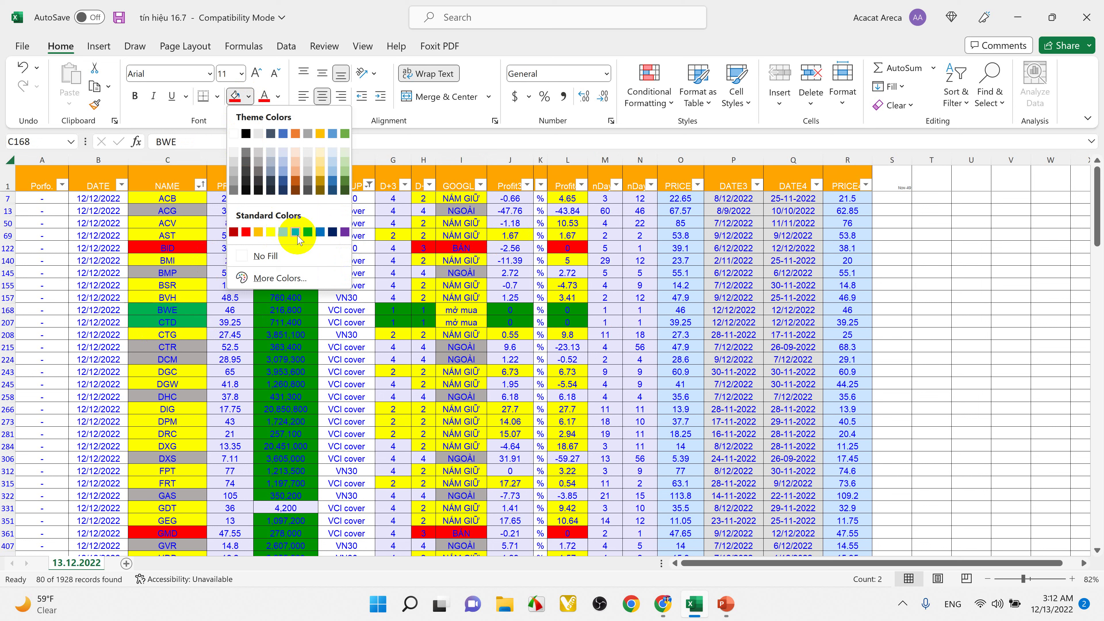
pyautogui.click(298, 235)
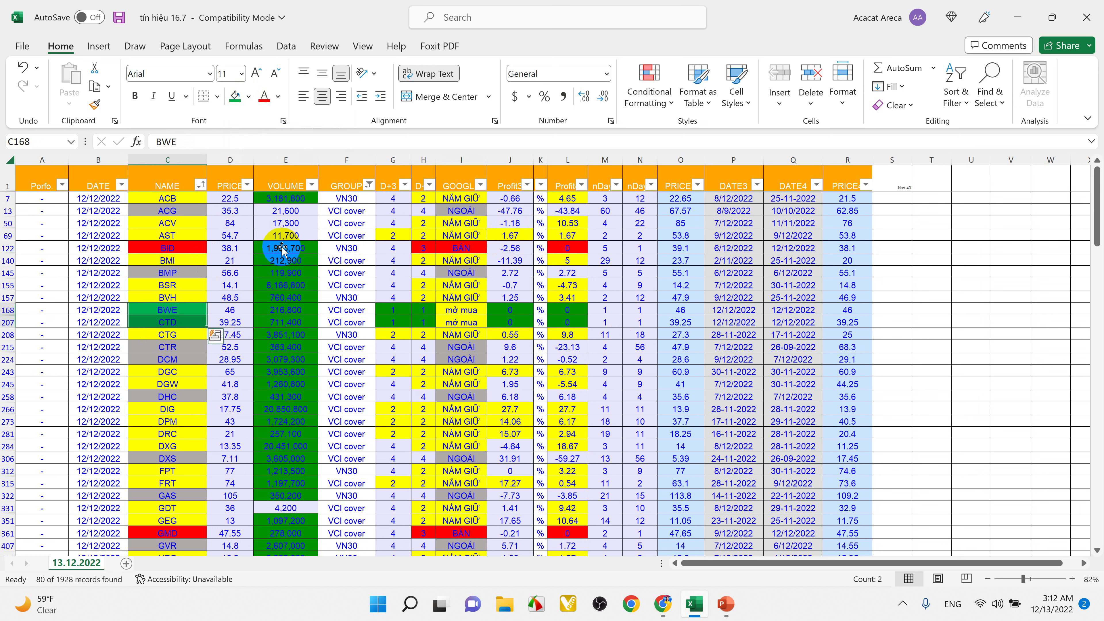
pyautogui.click(165, 321)
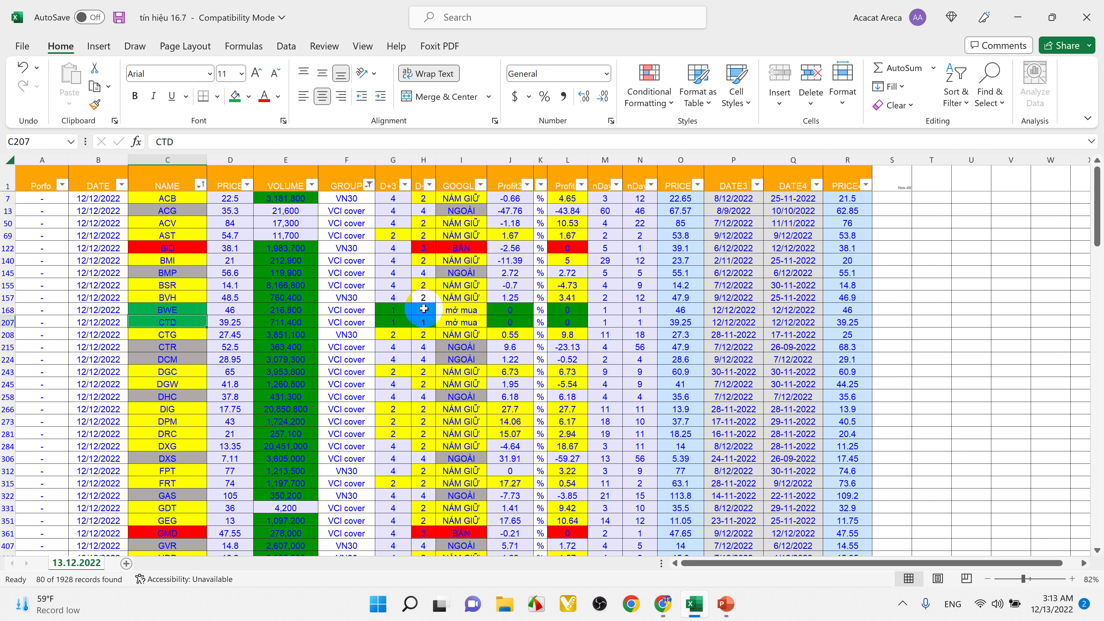
# Step: Fill the "mở mua" signal cells of BWE and CTD in column I with a light gray theme colour
pyautogui.moveTo(466, 311); pyautogui.dragTo(468, 321)
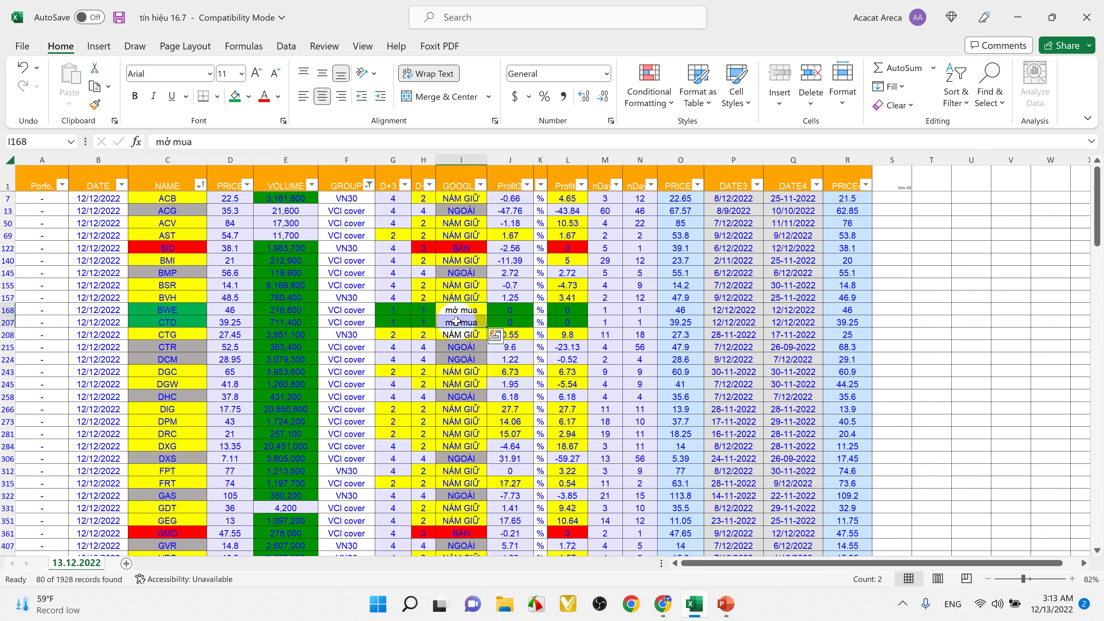
pyautogui.click(249, 96)
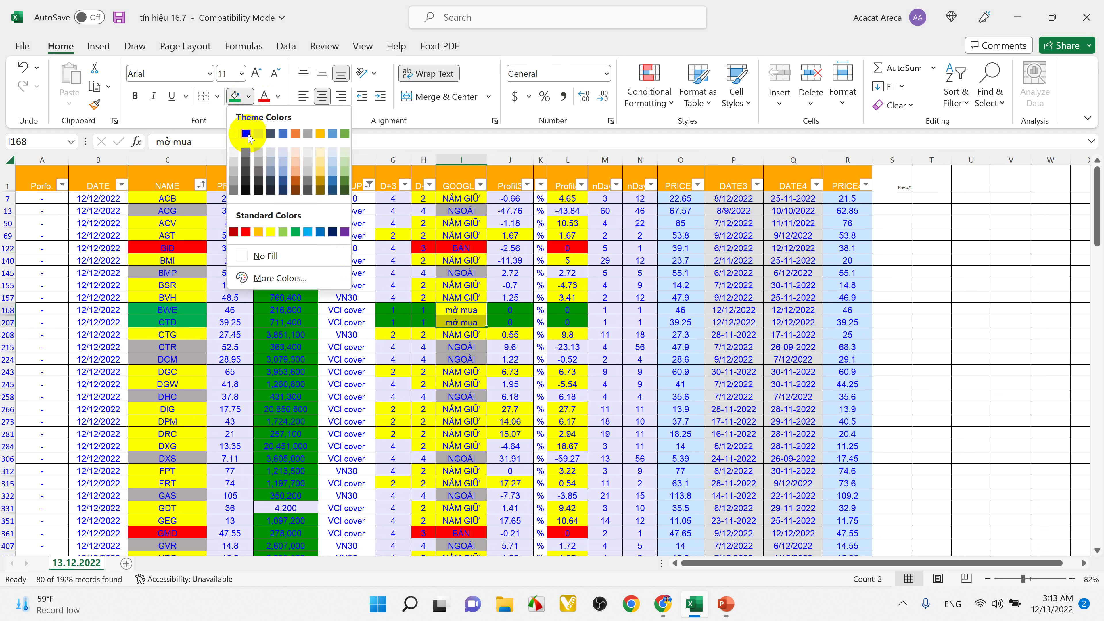
pyautogui.click(259, 152)
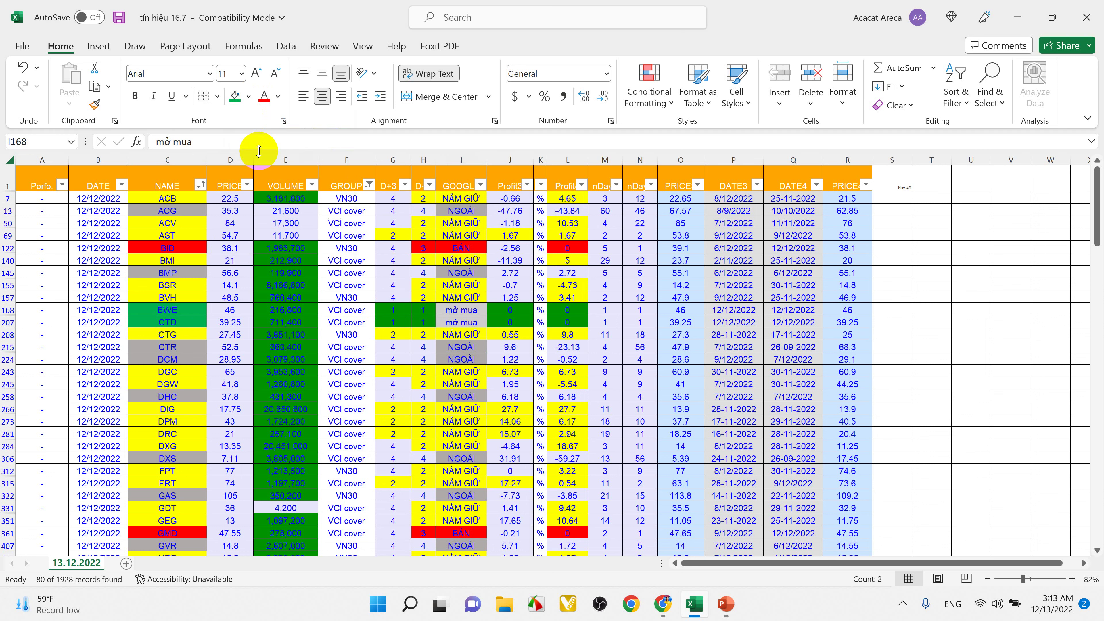
pyautogui.click(455, 321)
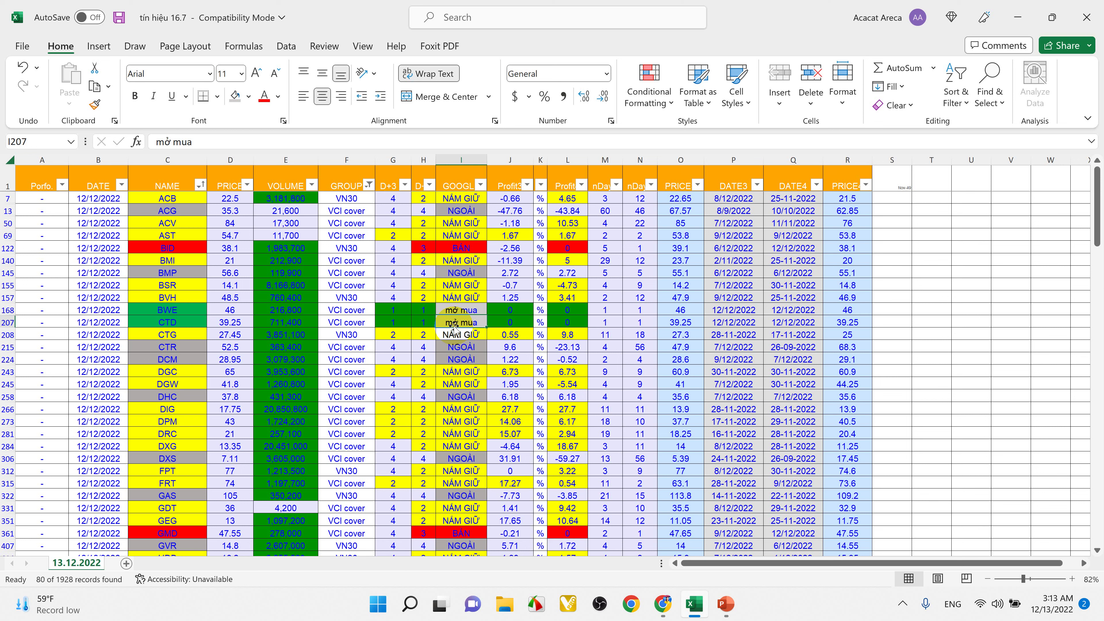
# Step: Inspect the names and column I signals of CTG, CTR and DCM
pyautogui.click(150, 335)
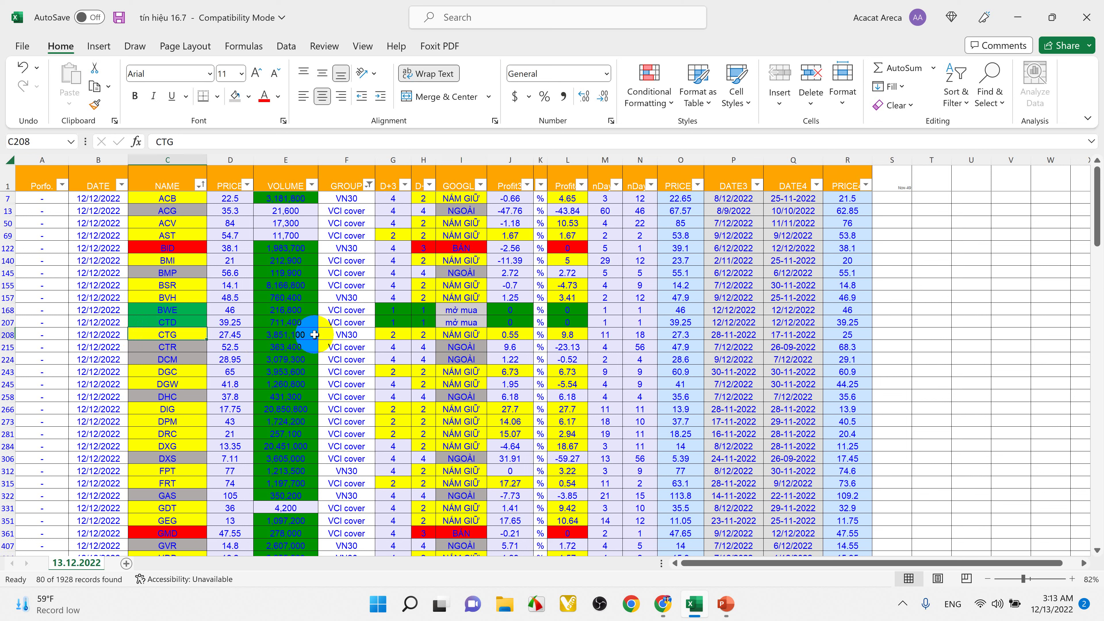
pyautogui.click(466, 335)
pyautogui.click(165, 347)
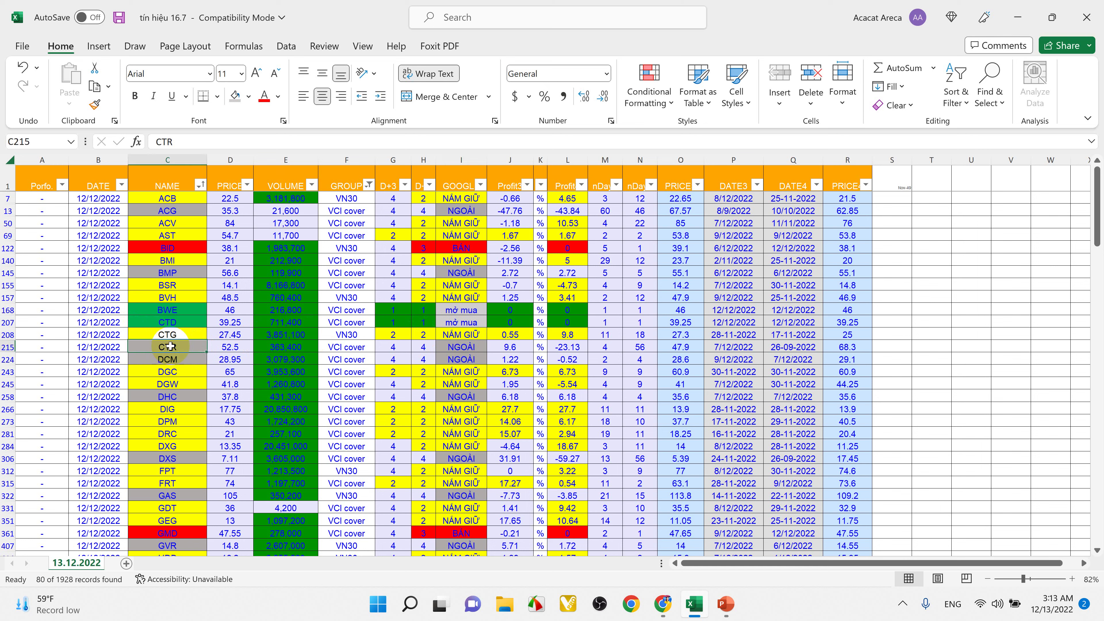
pyautogui.click(461, 347)
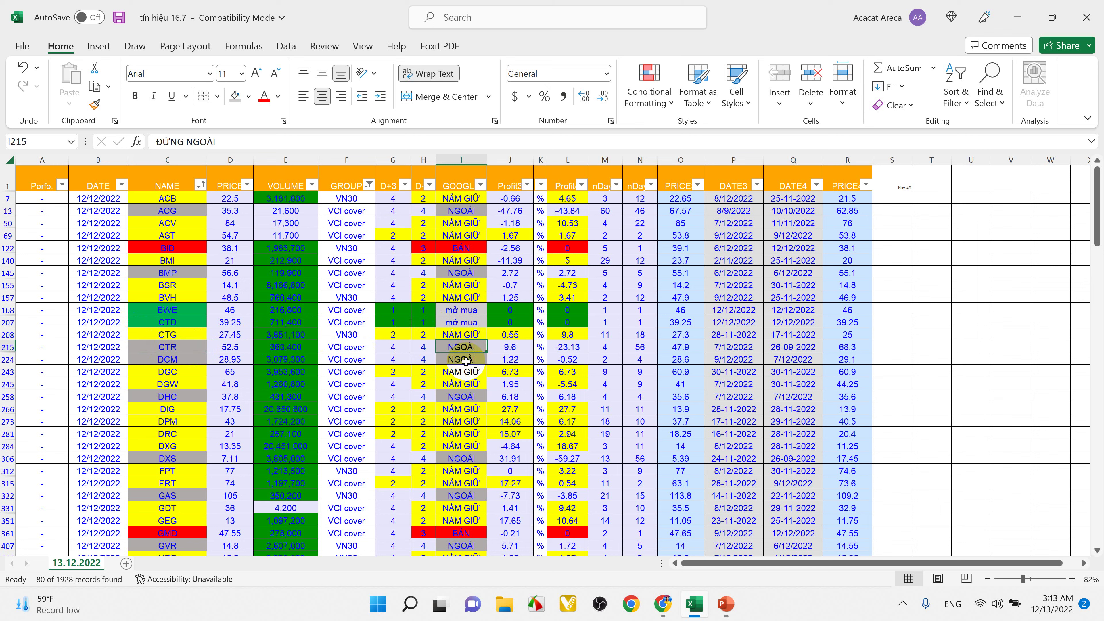
pyautogui.click(148, 360)
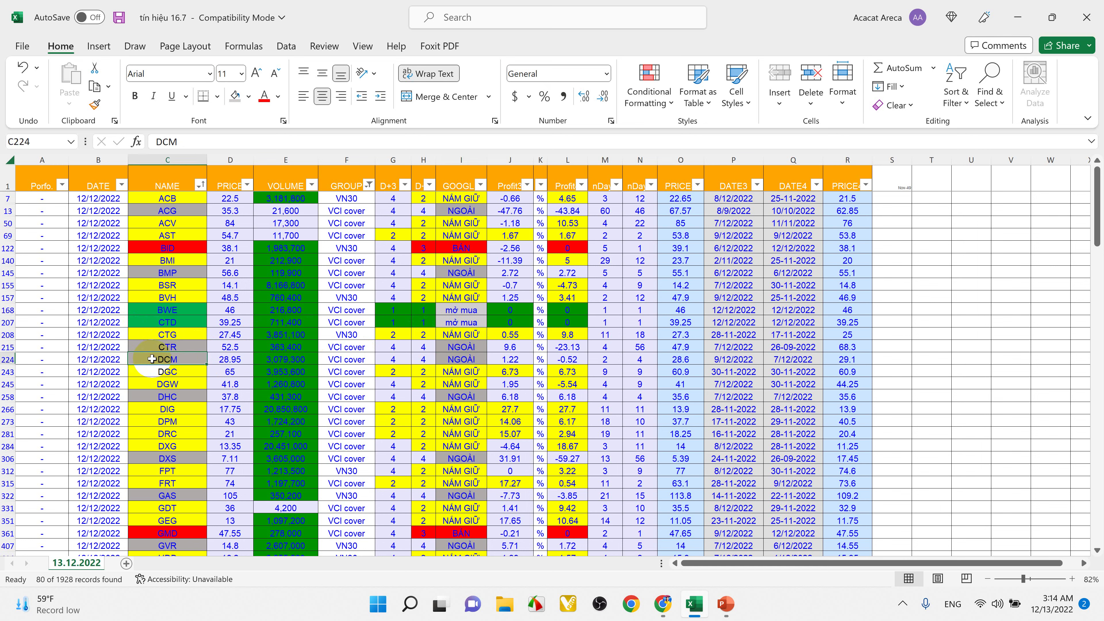
pyautogui.click(459, 361)
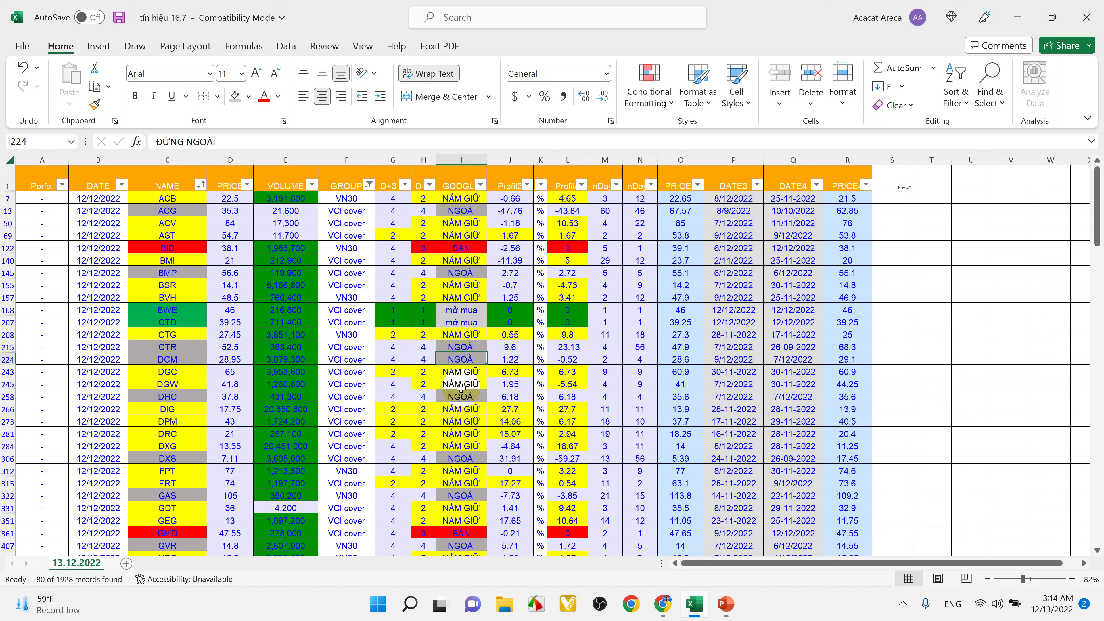
# Step: Inspect DGC's signal, current price and column R price, plus DGW's signal, second profit value and column R price
pyautogui.click(452, 374)
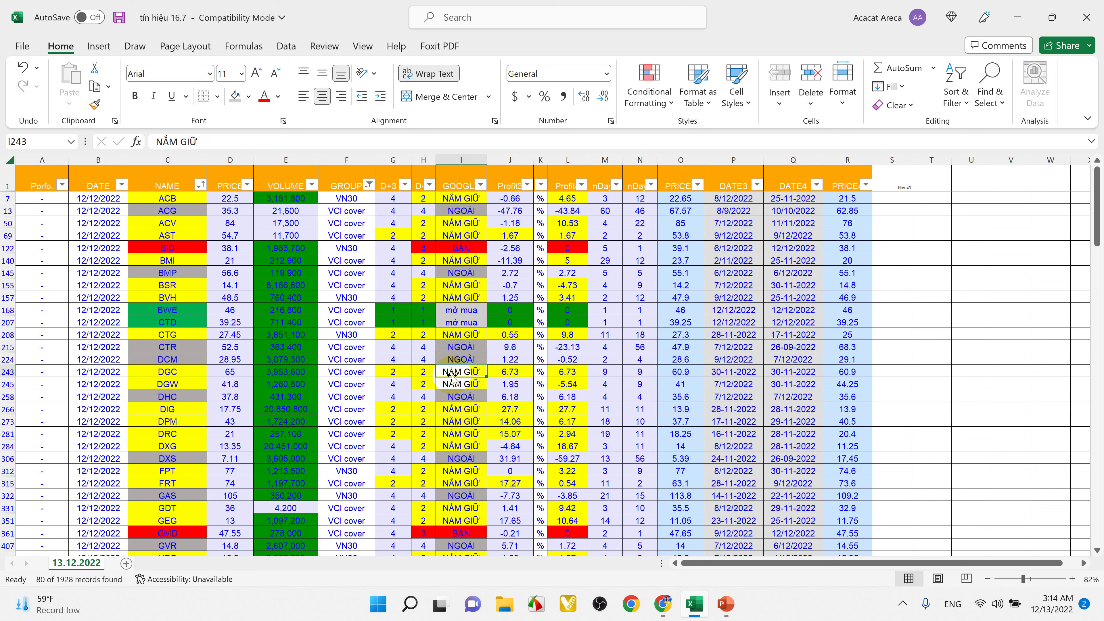
pyautogui.click(218, 371)
pyautogui.click(844, 374)
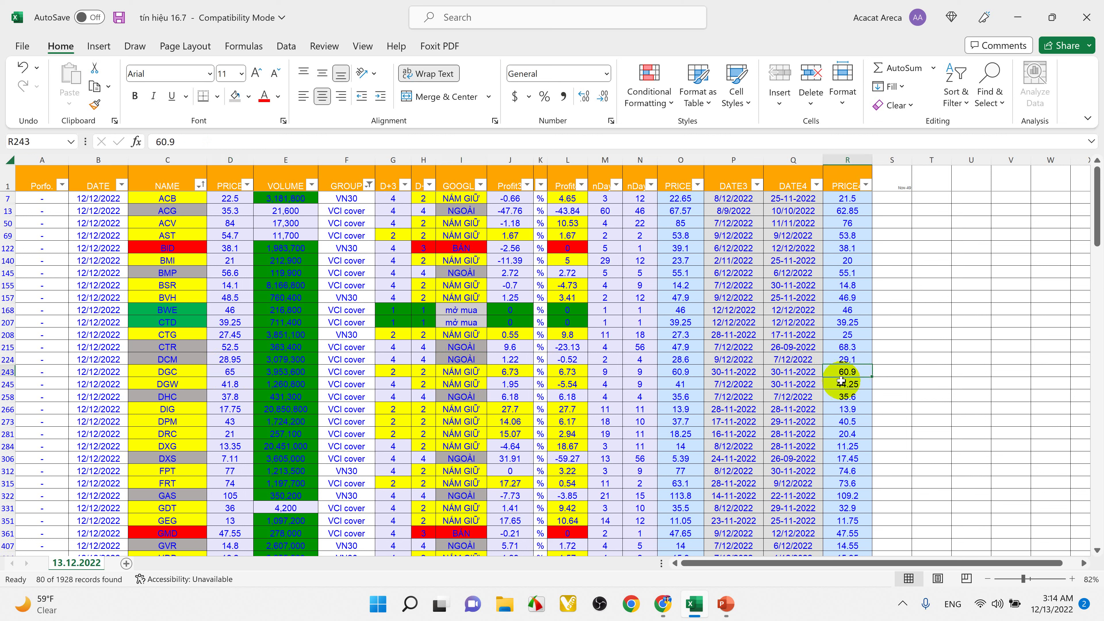
pyautogui.click(468, 385)
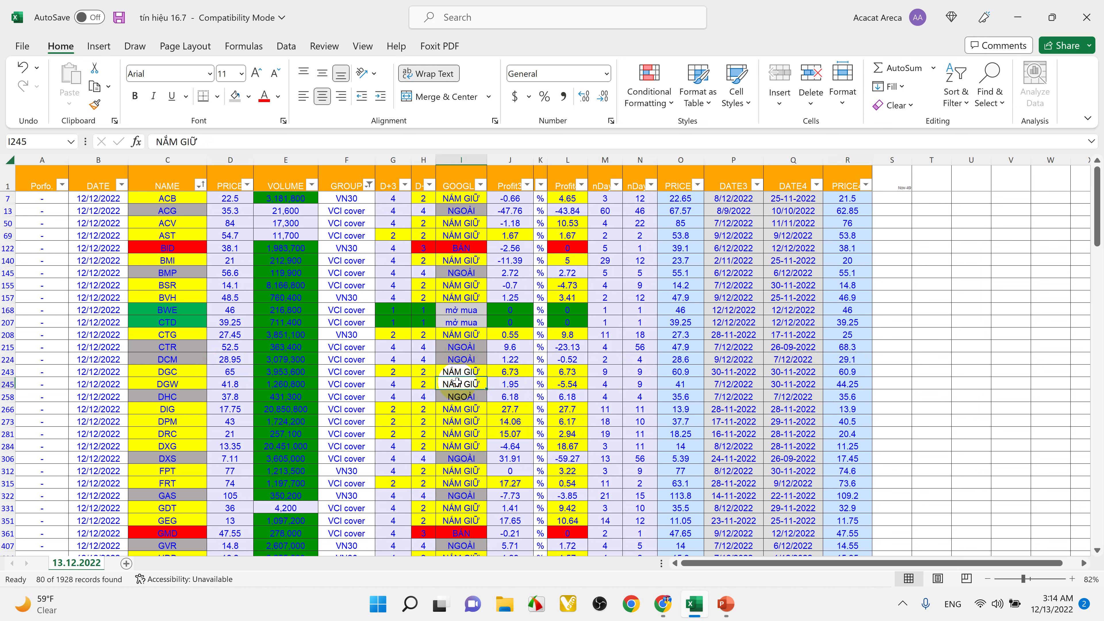
pyautogui.click(567, 385)
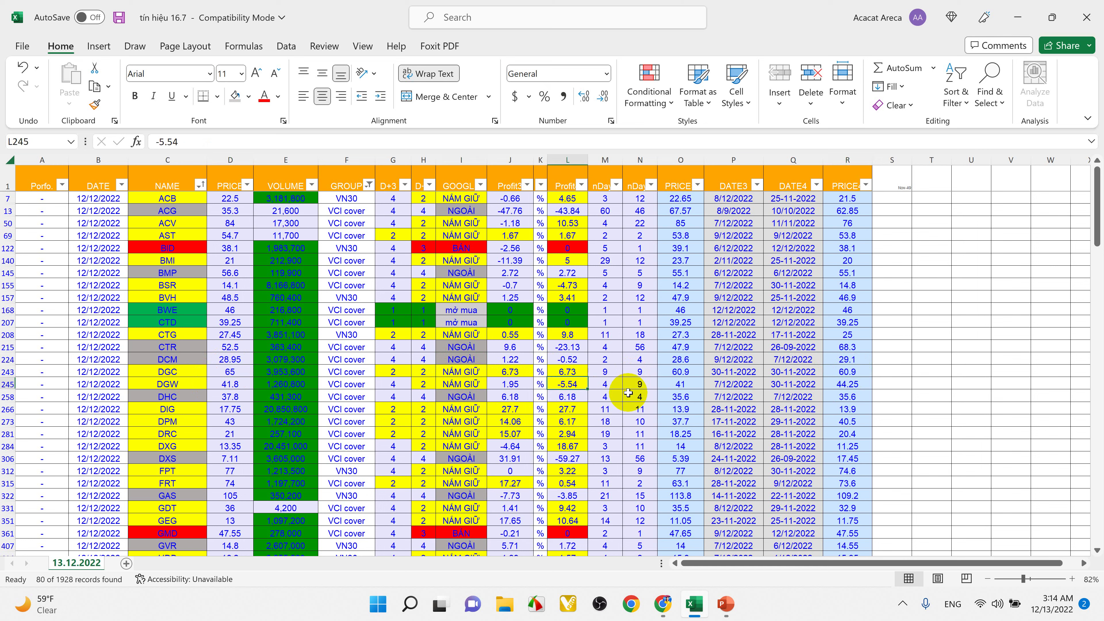
pyautogui.click(852, 386)
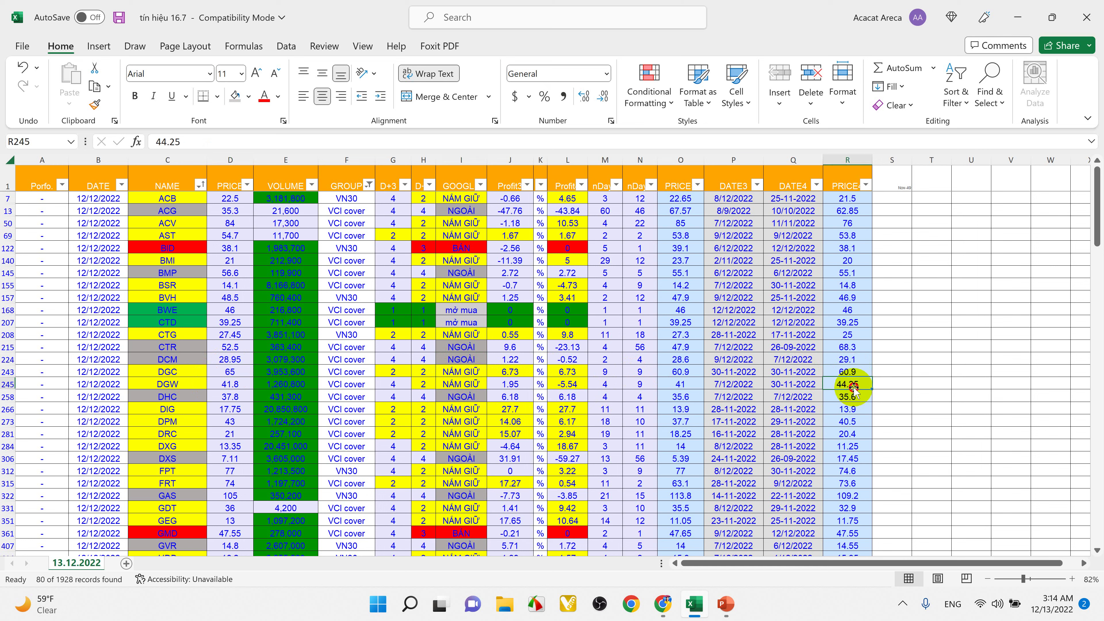
# Step: Inspect DHC's signal, plus DIG's signal, first profit value, column R price and current price
pyautogui.click(456, 399)
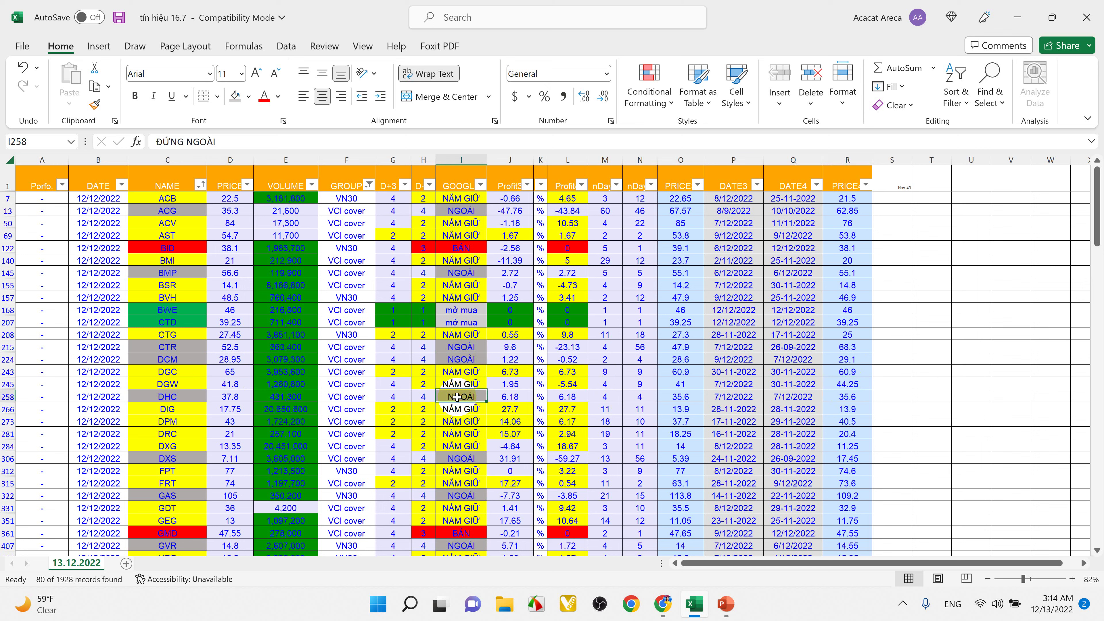
pyautogui.click(465, 410)
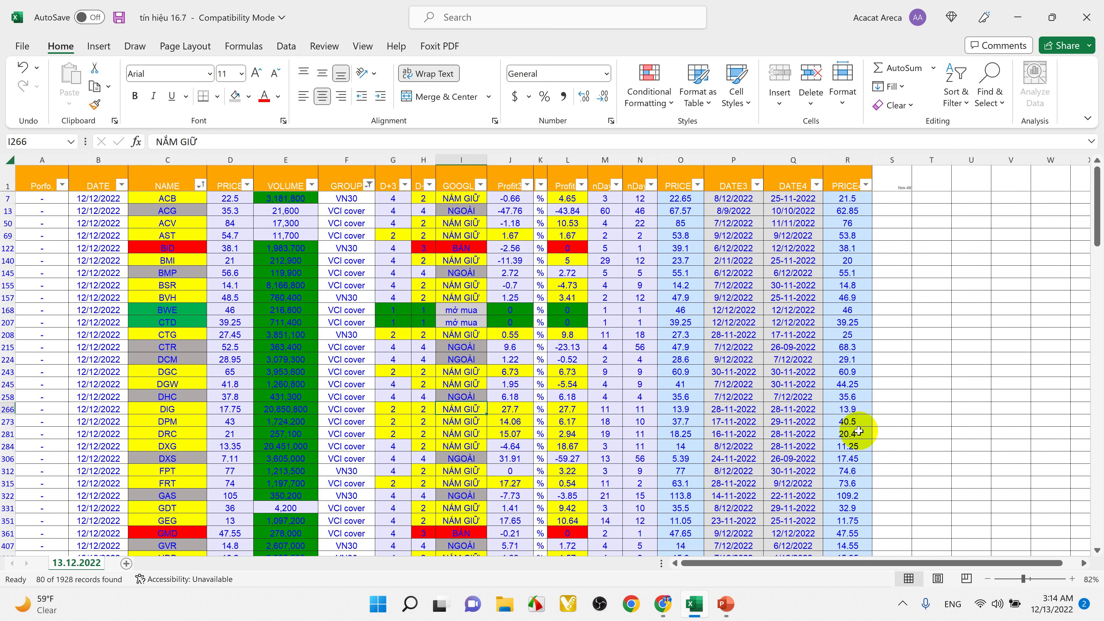
pyautogui.click(520, 409)
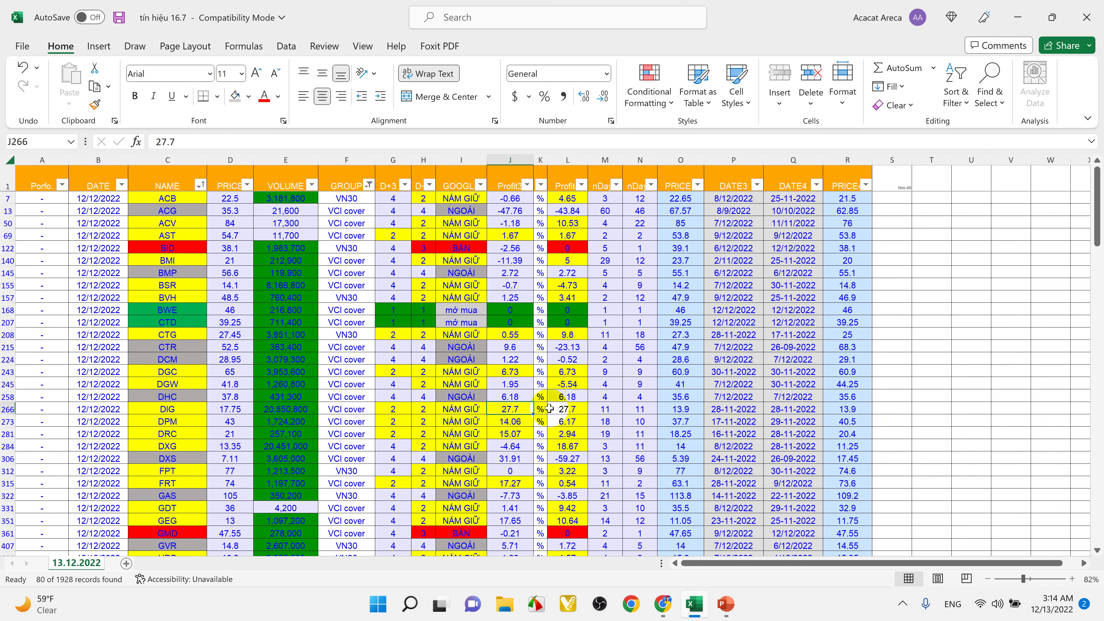
pyautogui.click(841, 413)
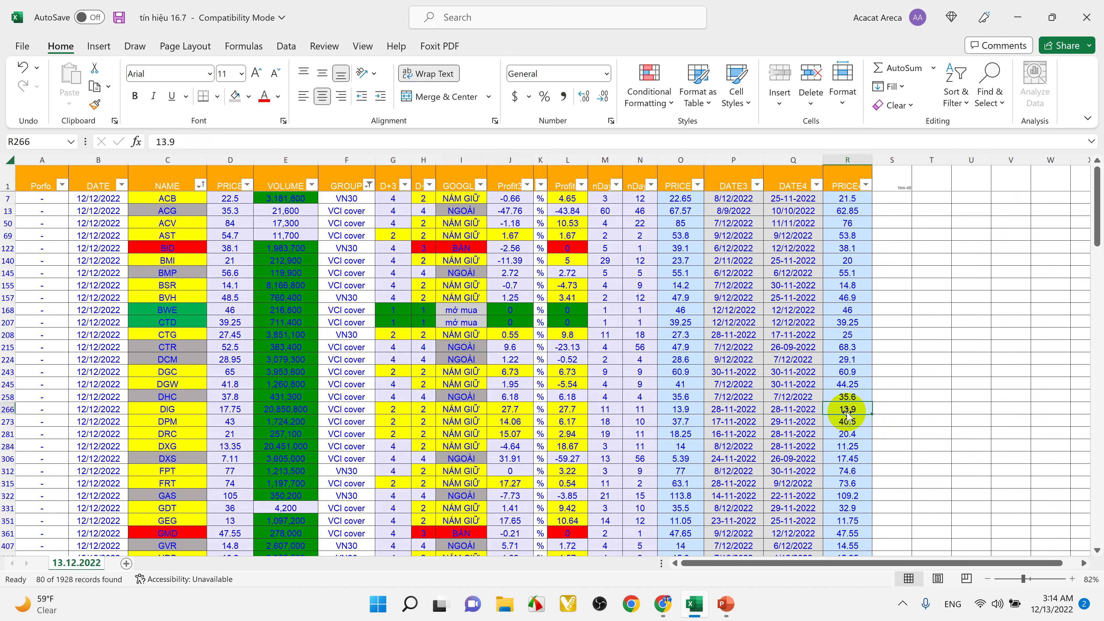
pyautogui.click(508, 411)
pyautogui.click(248, 413)
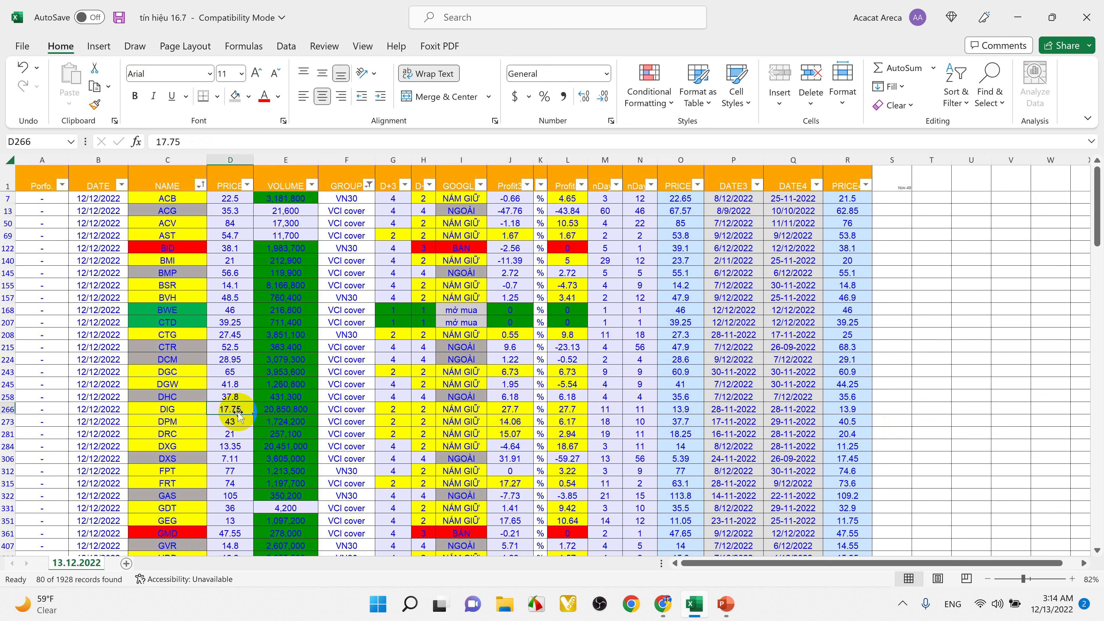
pyautogui.click(473, 412)
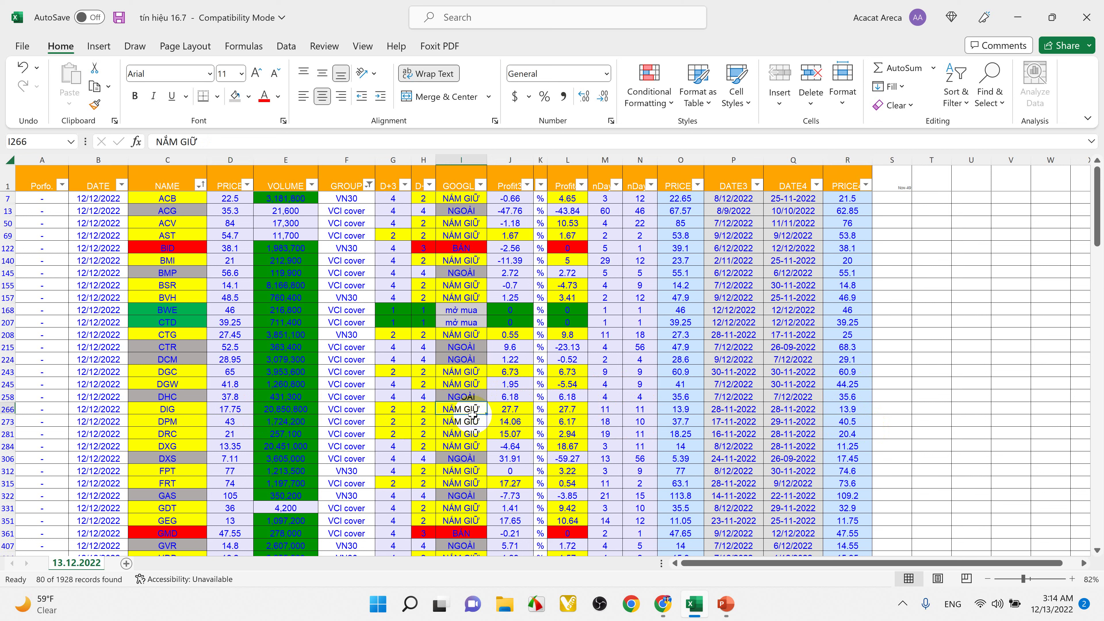
# Step: Inspect the signals and first profit values of DPM and DRC, plus DPM's column R price and current price
pyautogui.click(459, 421)
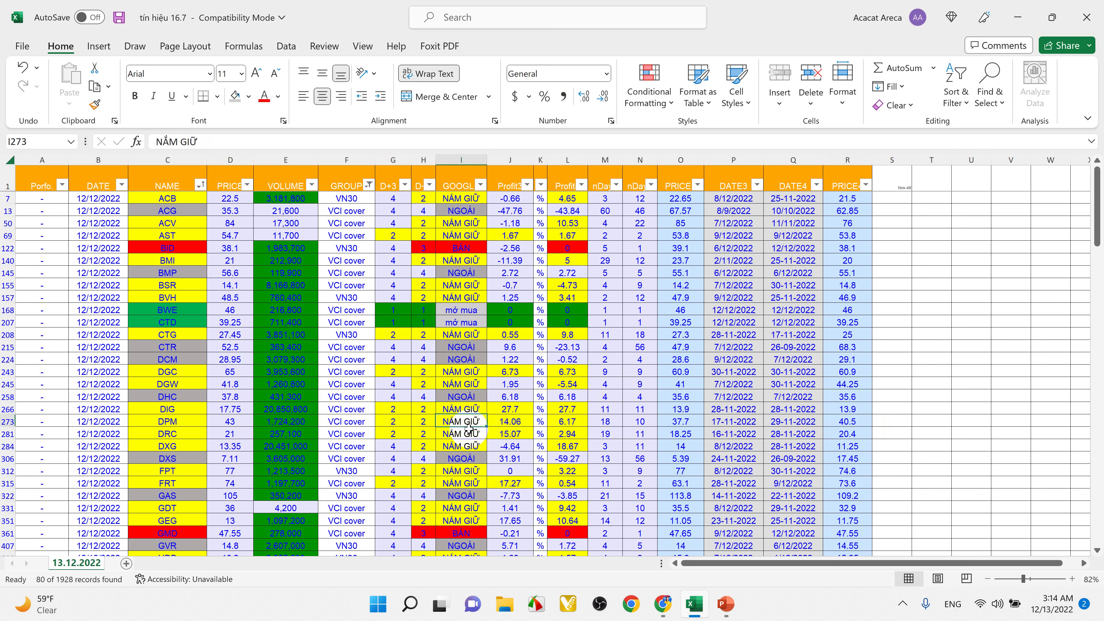
pyautogui.click(523, 423)
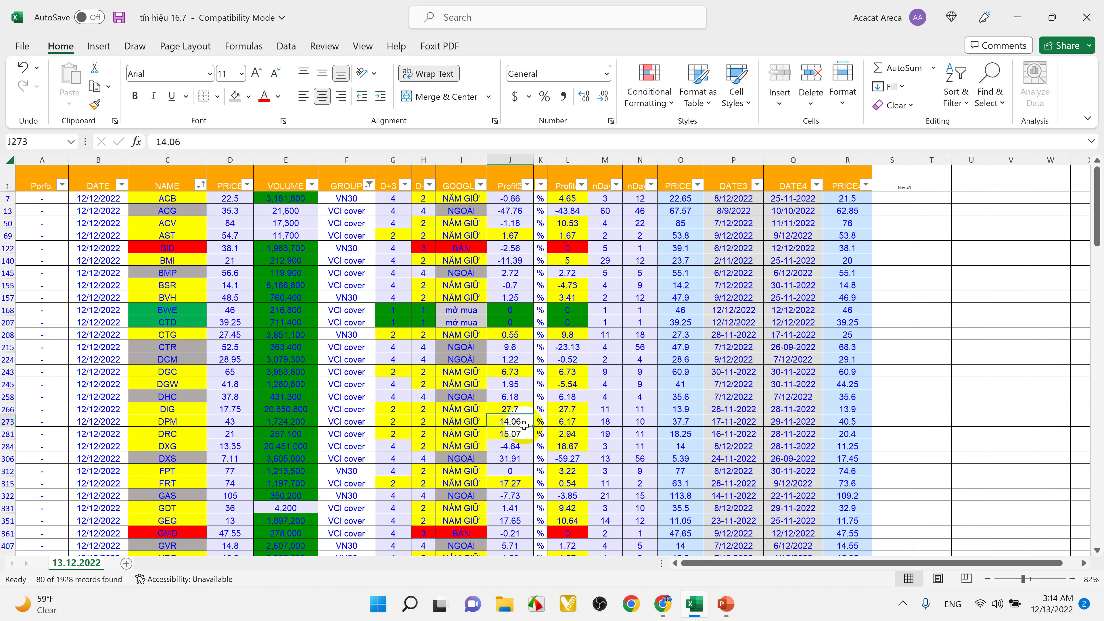
pyautogui.click(841, 425)
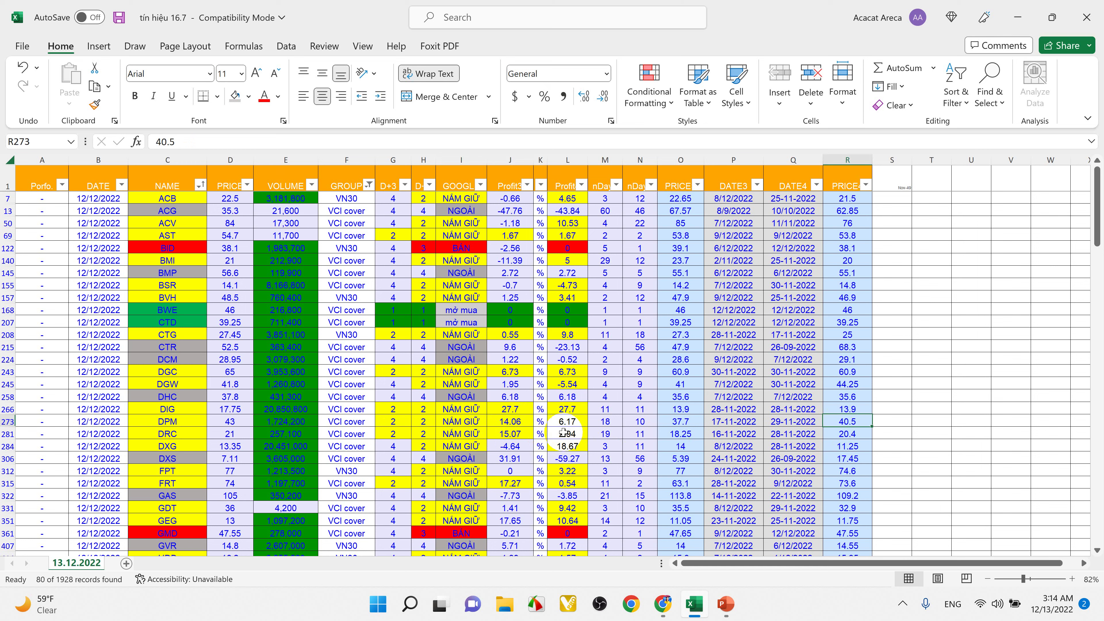
pyautogui.click(230, 421)
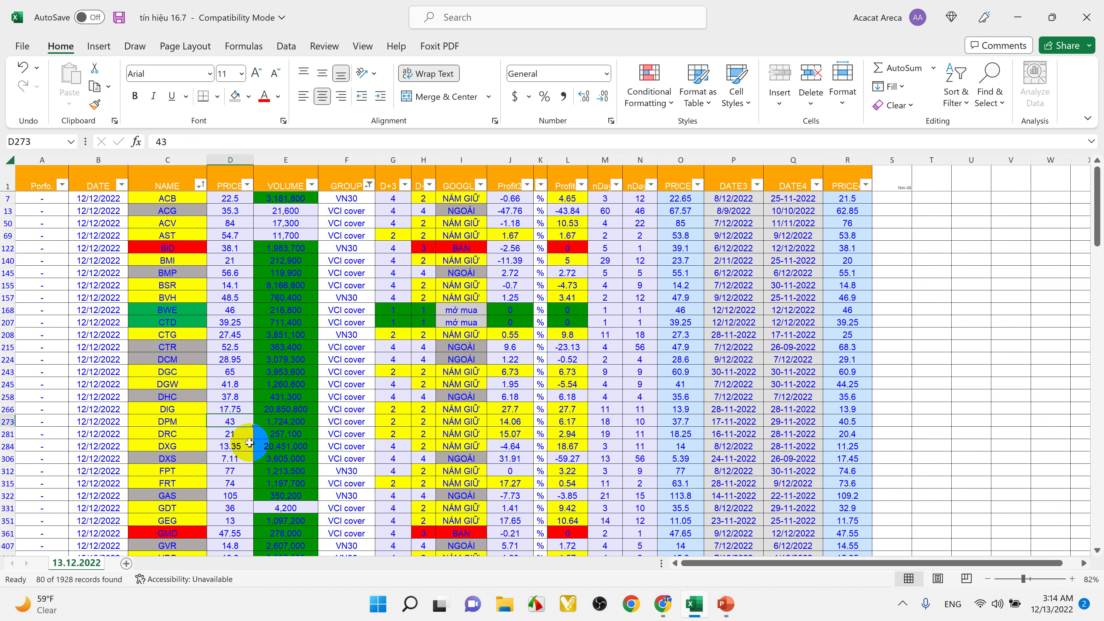
pyautogui.click(472, 434)
pyautogui.click(512, 434)
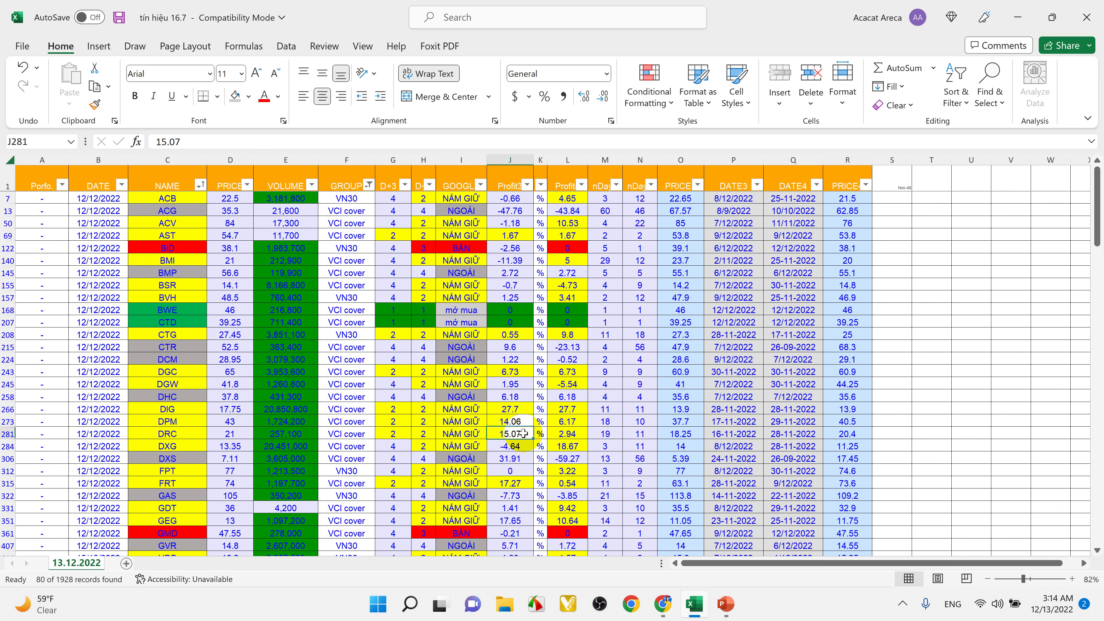
pyautogui.click(455, 435)
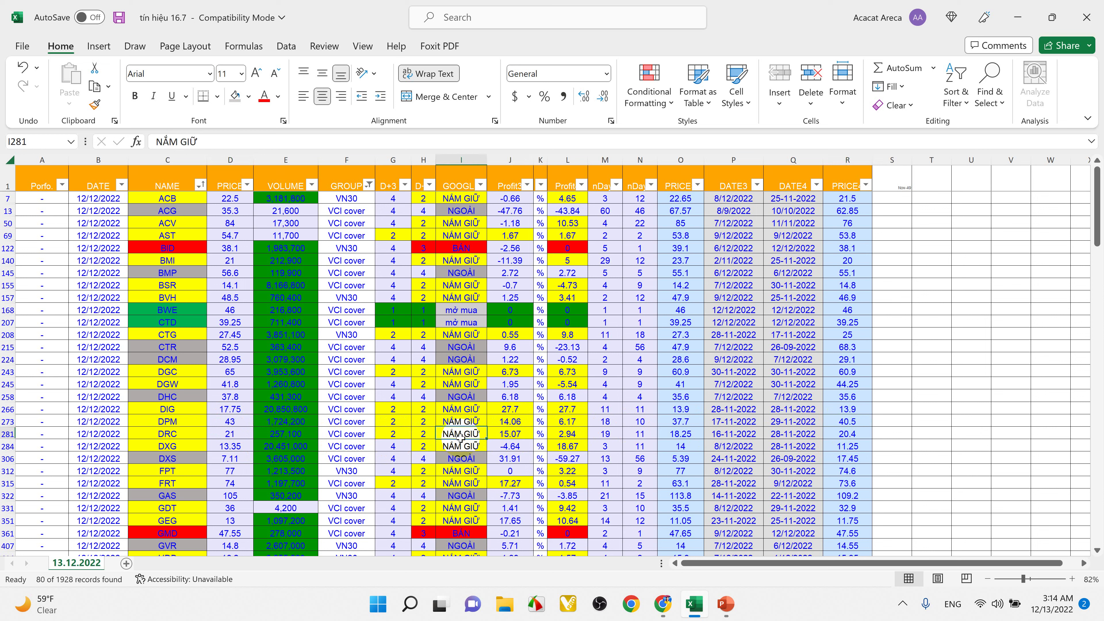
# Step: Inspect DXG's signal and second profit value, plus DXS's signal
pyautogui.click(457, 448)
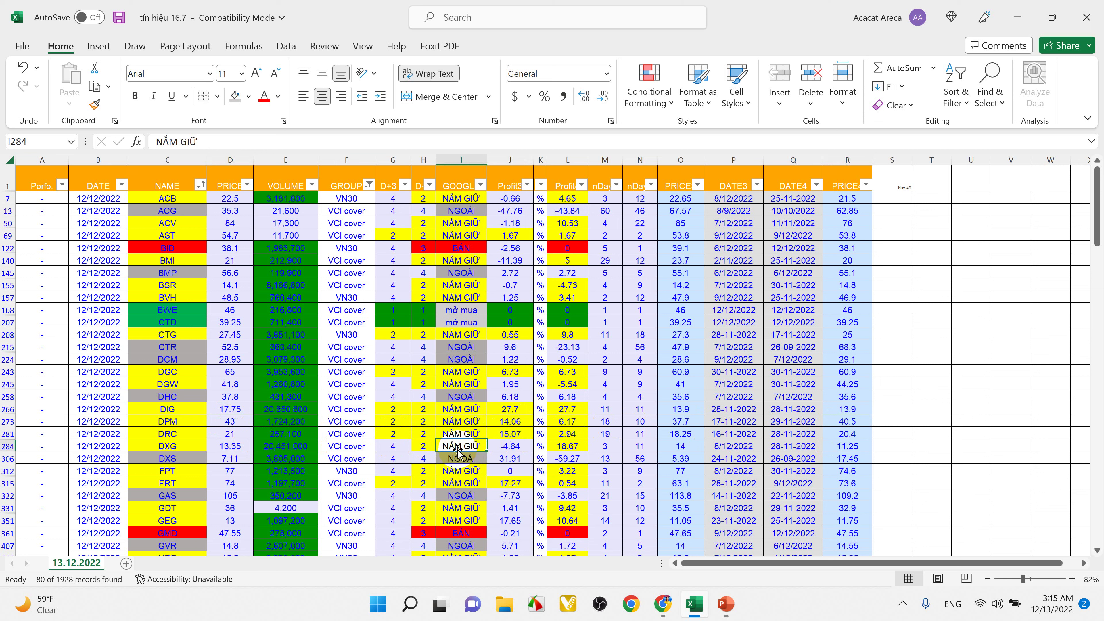
pyautogui.click(566, 448)
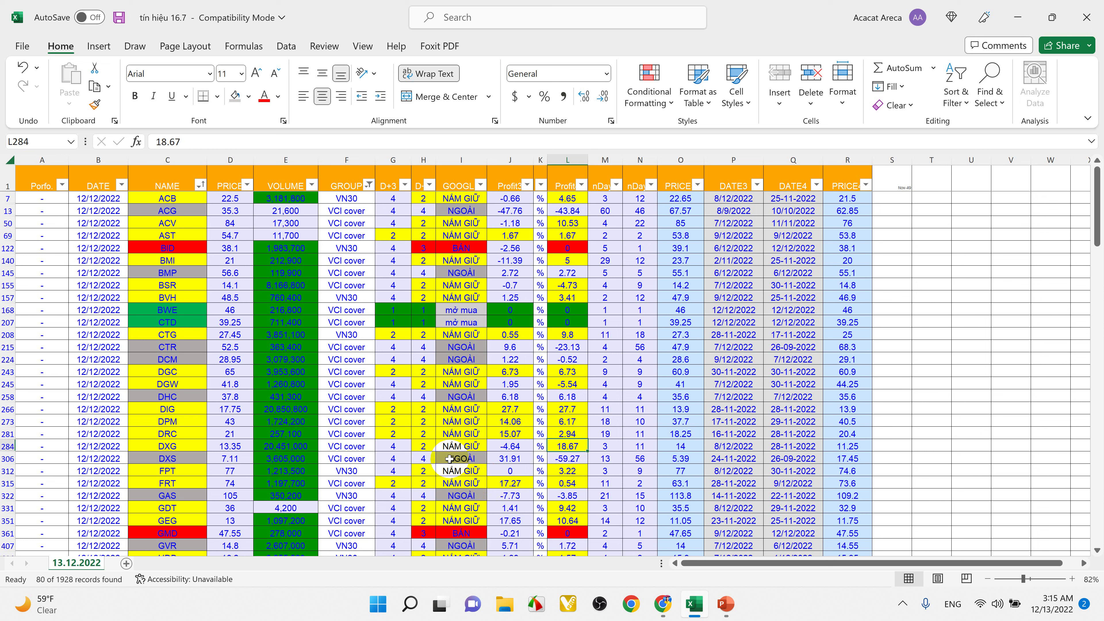
pyautogui.click(464, 458)
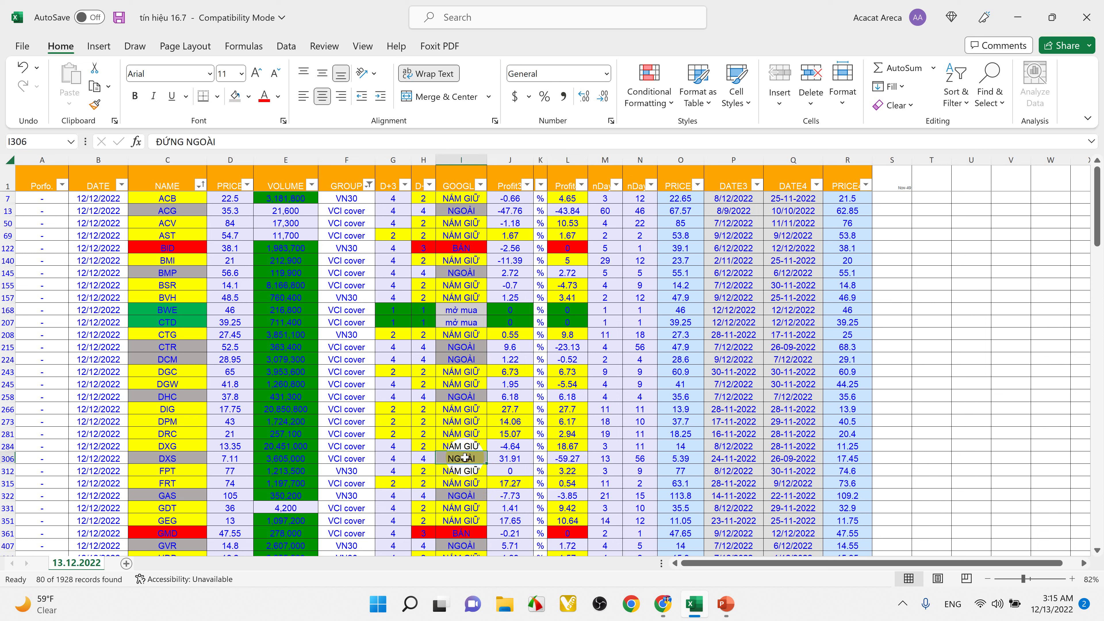
# Step: Inspect the signals of FPT and FRT, plus FRT's column R price and first profit value
pyautogui.click(457, 475)
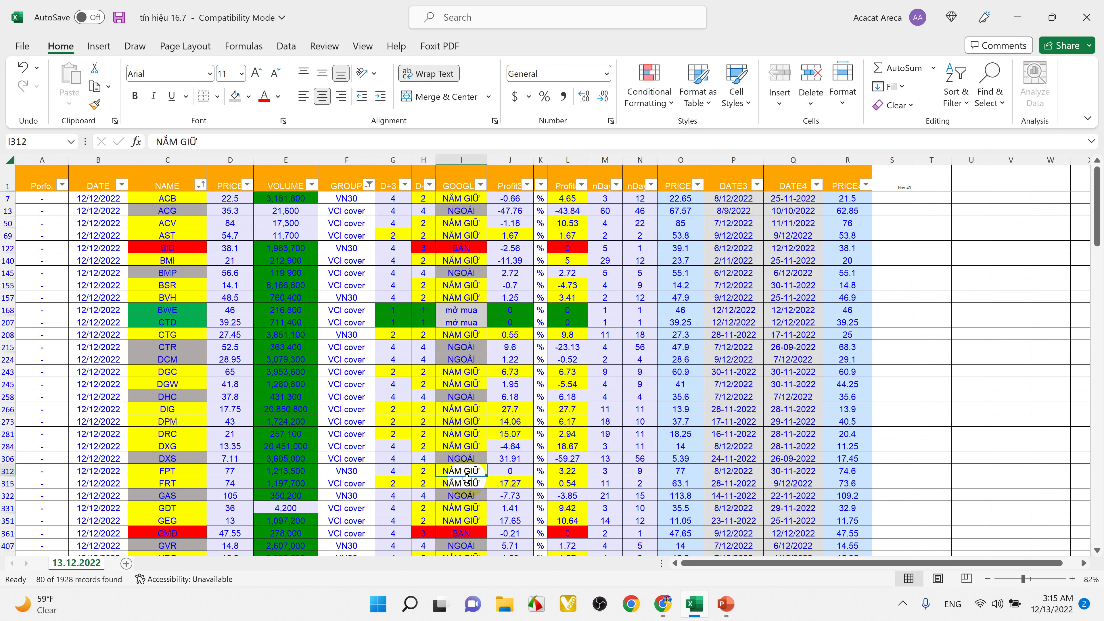
pyautogui.click(467, 484)
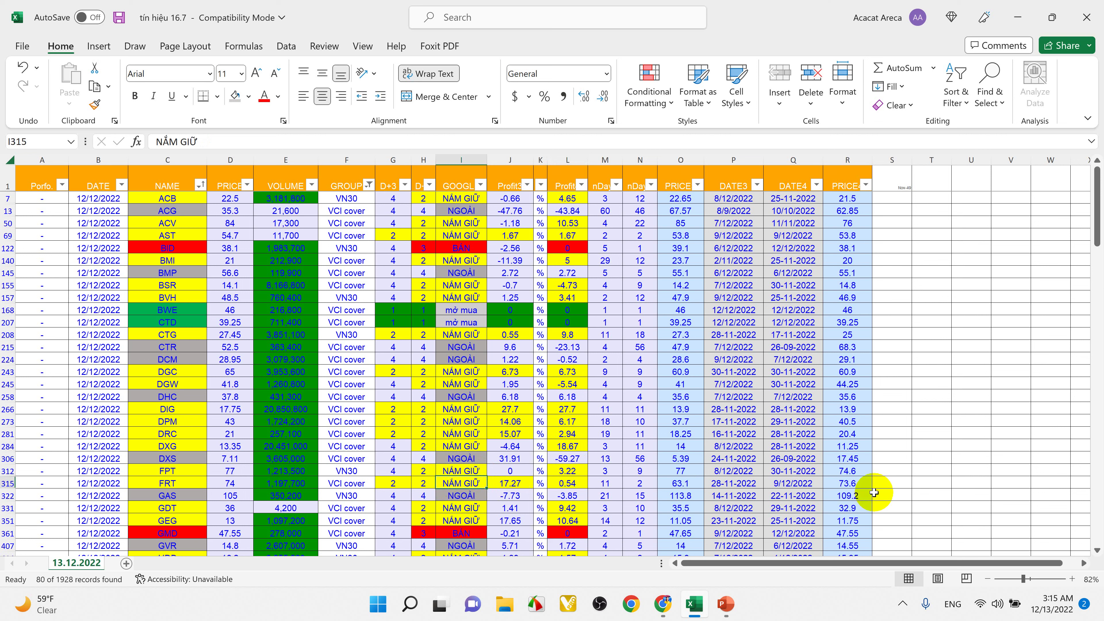
pyautogui.click(842, 485)
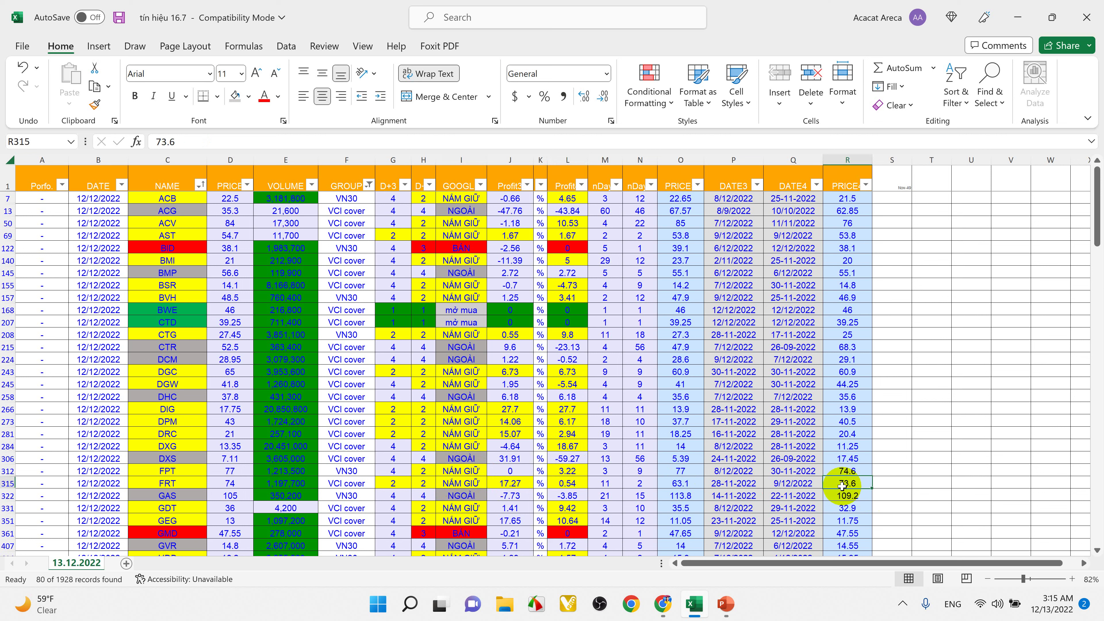
pyautogui.doubleClick(461, 484)
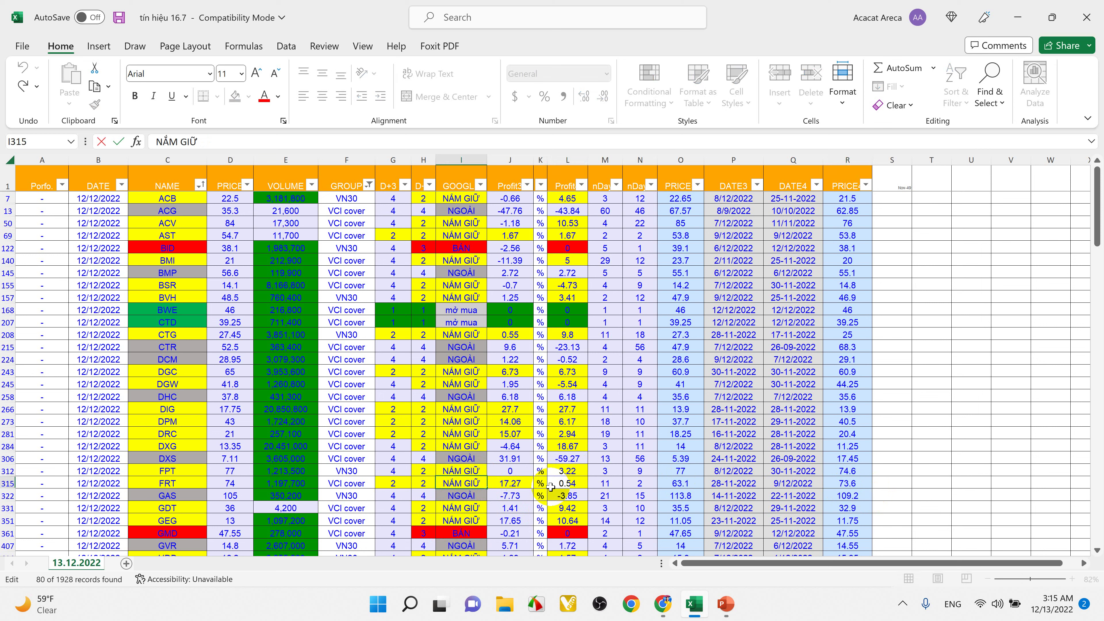
pyautogui.click(503, 486)
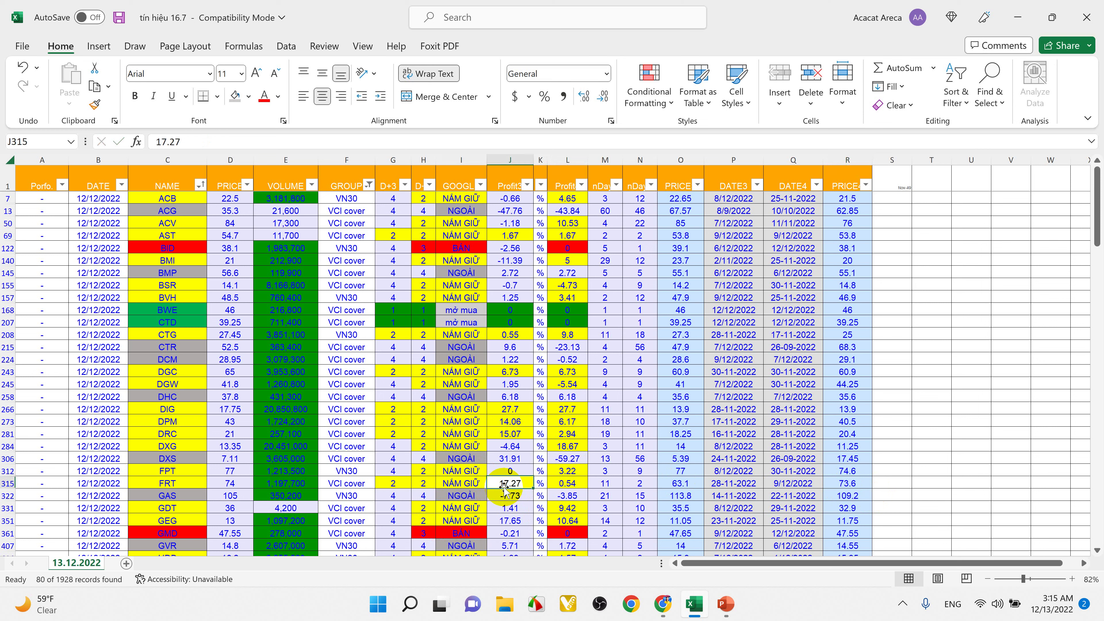
# Step: Fill FRT's column O price cell with yellow
pyautogui.click(681, 486)
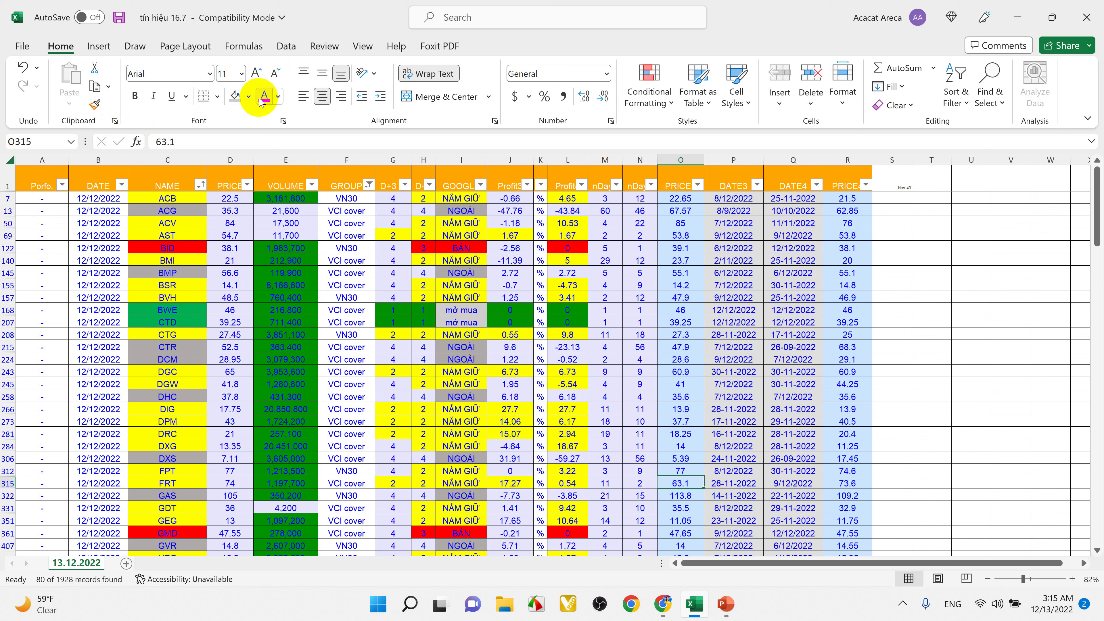
pyautogui.click(250, 96)
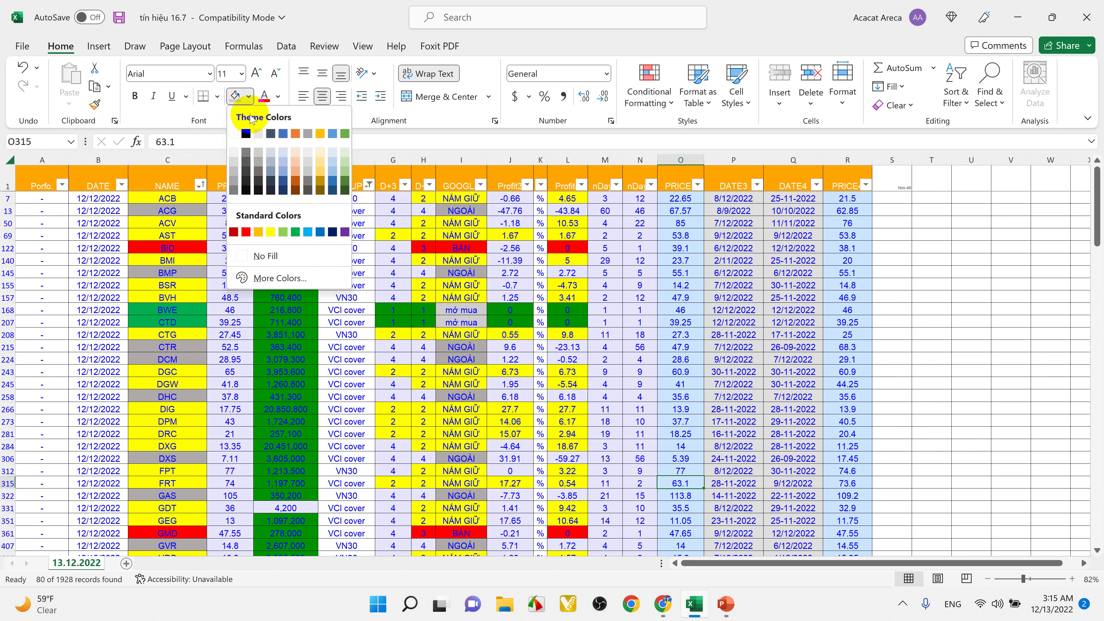
pyautogui.click(270, 232)
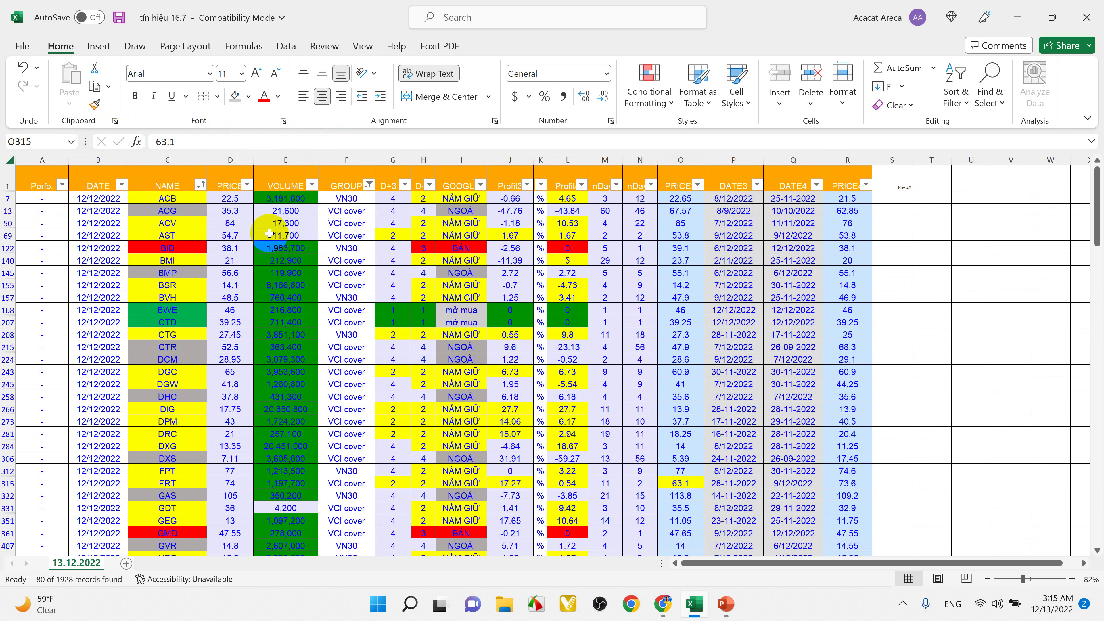
# Step: Inspect the signals of GAS, GDT, GEG and GMD, plus GEG's current price
pyautogui.click(455, 497)
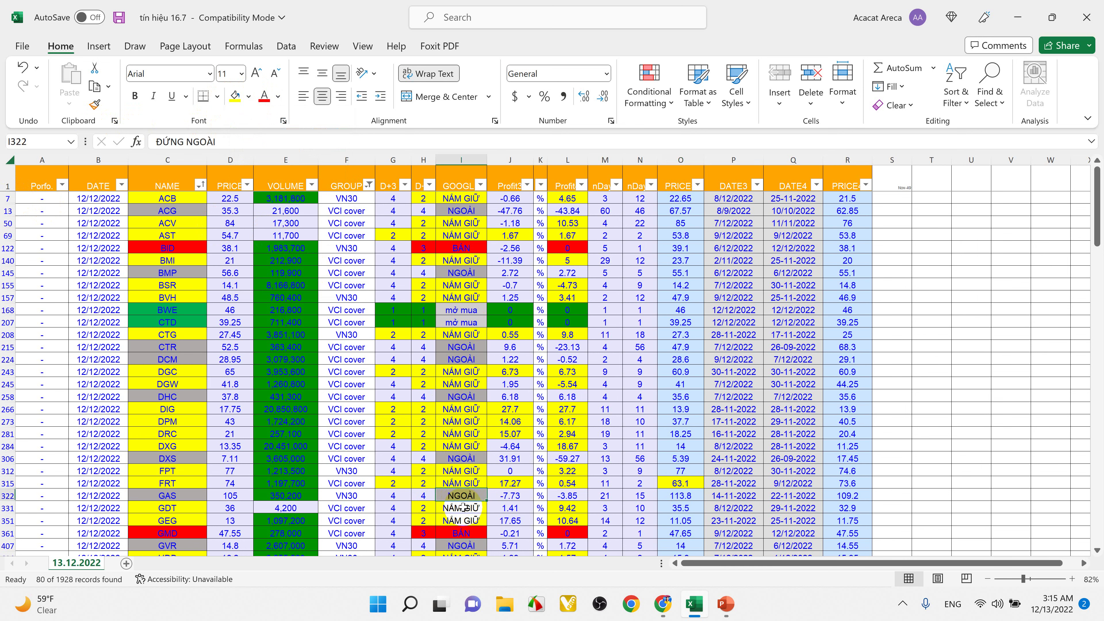
pyautogui.scroll(-2, 467, 502)
pyautogui.scroll(-2, 468, 502)
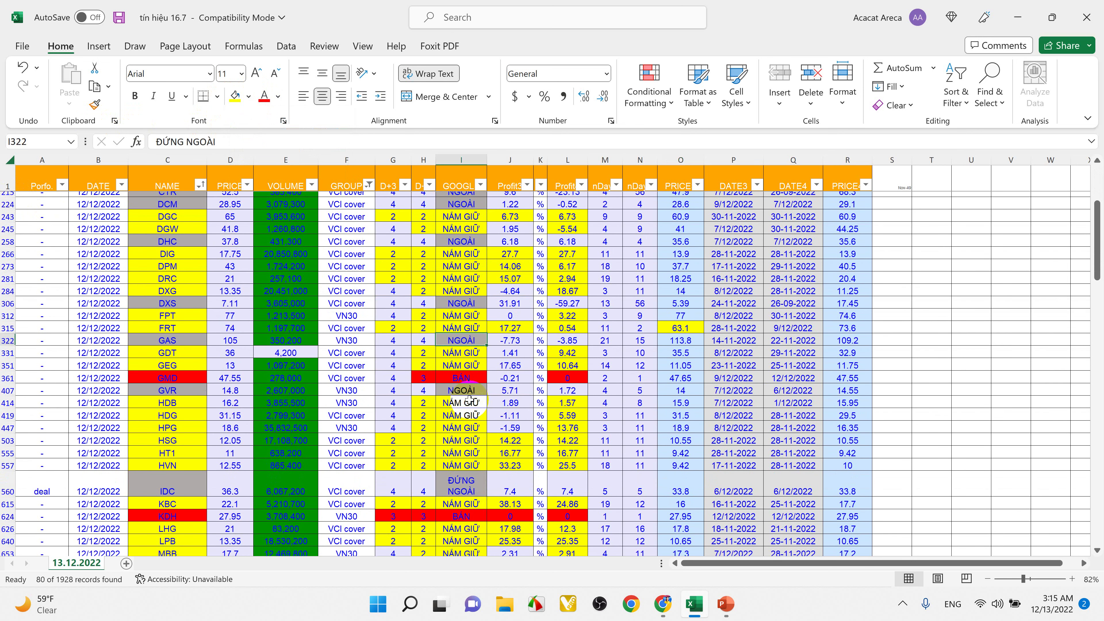
pyautogui.click(456, 355)
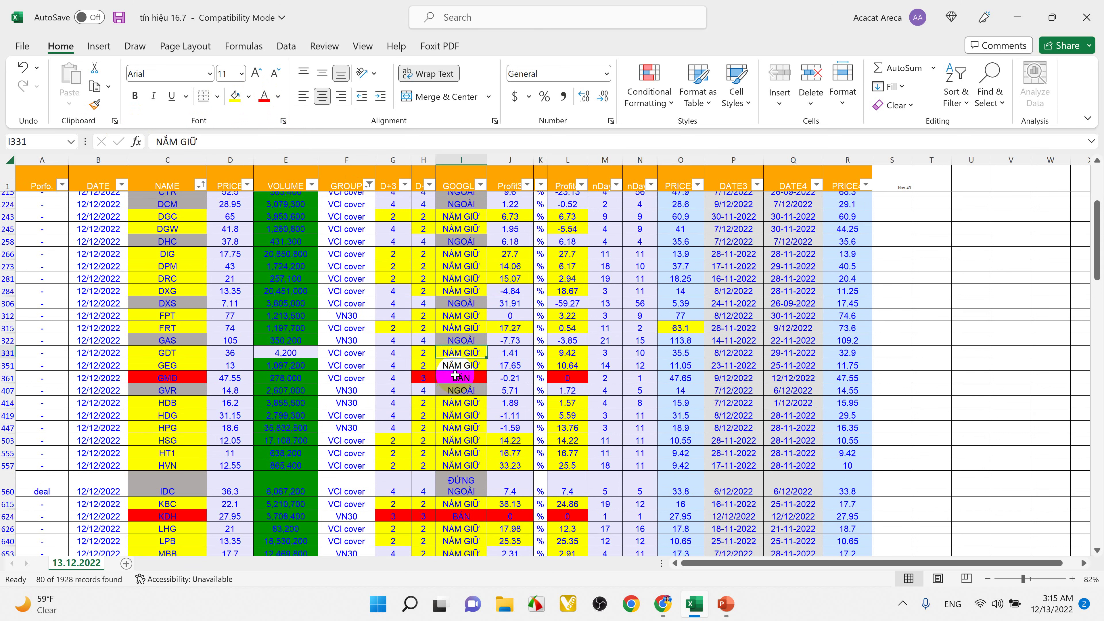
pyautogui.click(465, 367)
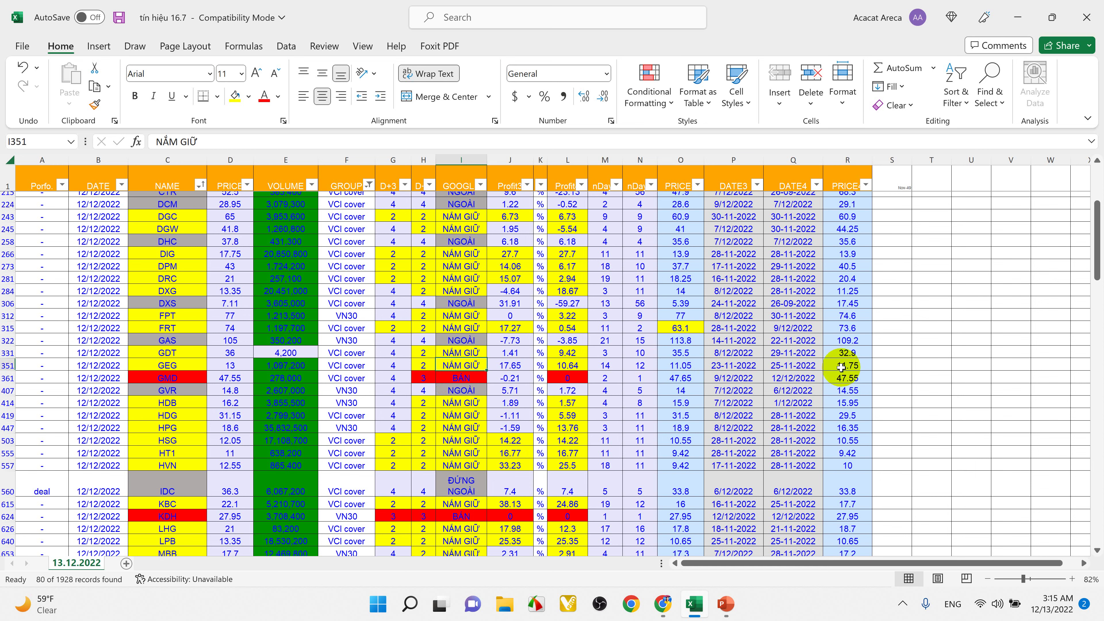
pyautogui.click(216, 366)
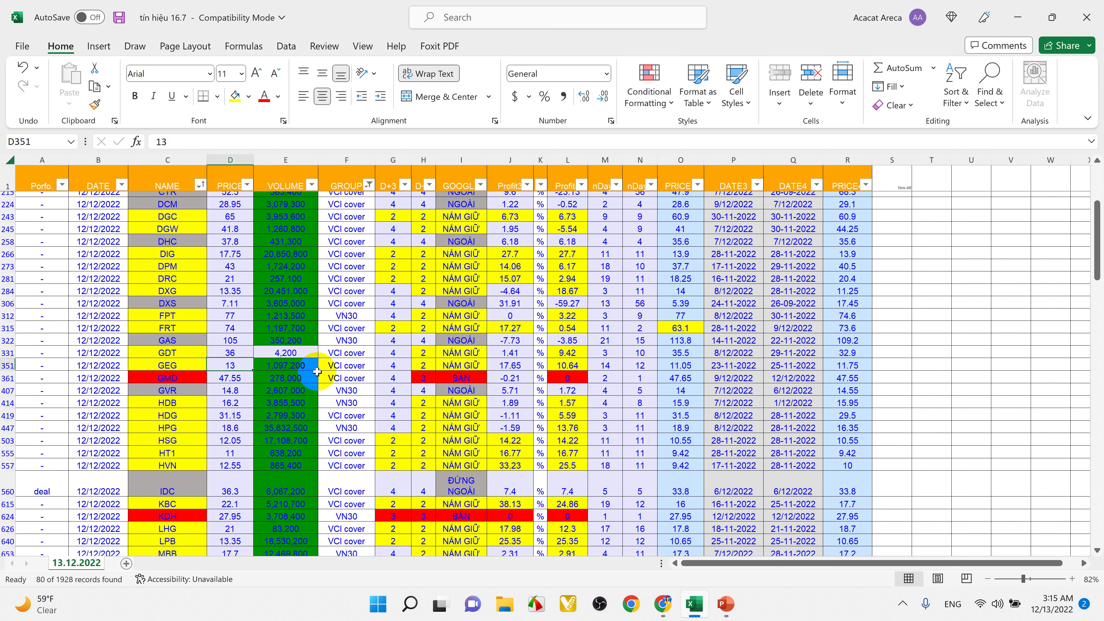
pyautogui.click(457, 378)
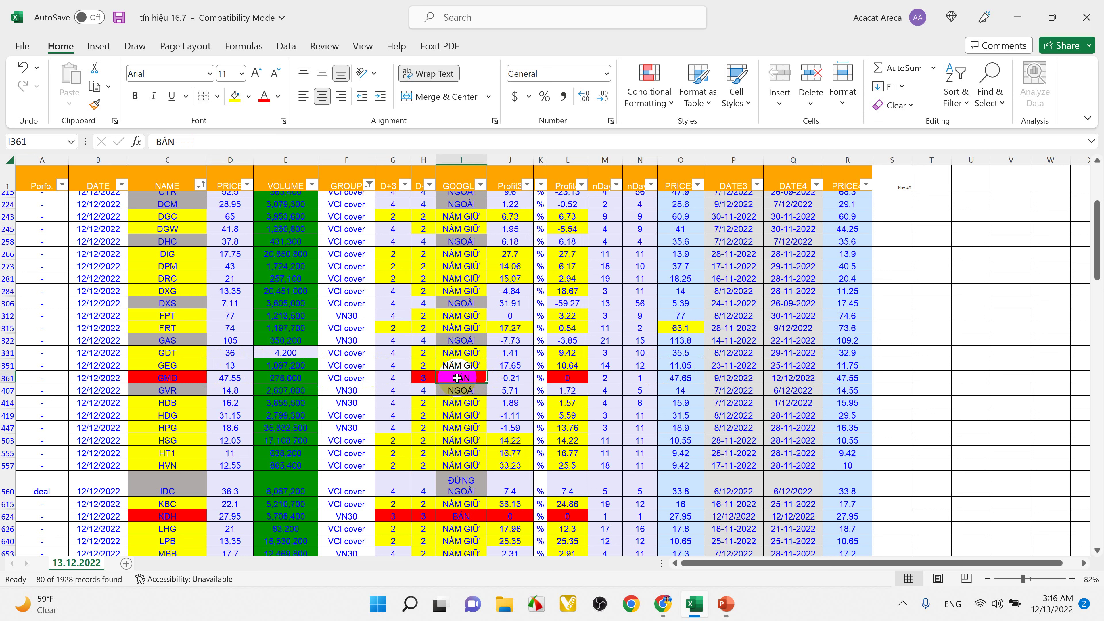
# Step: Inspect the signals of GVR, HDB, HDG, HPG, HSG, HT1 and HVN one after another
pyautogui.click(467, 391)
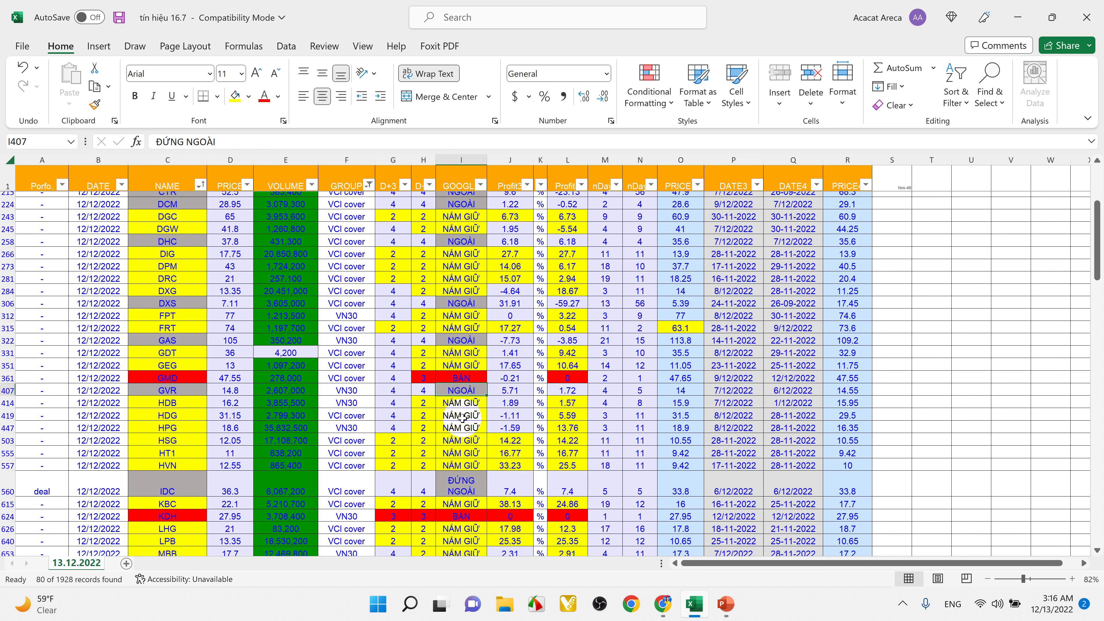
pyautogui.click(458, 401)
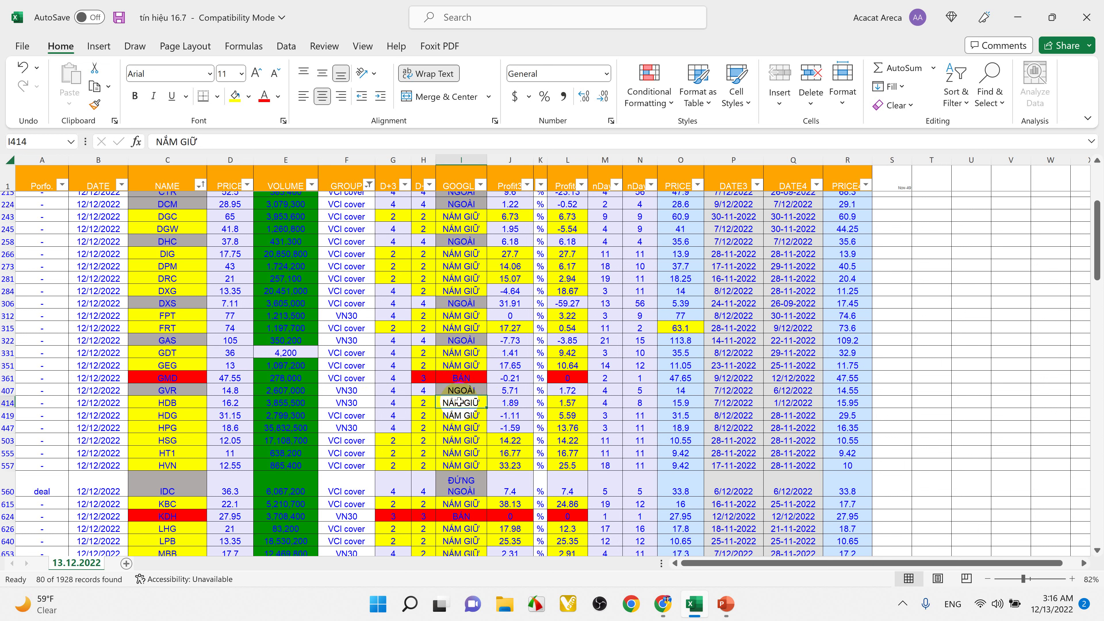
pyautogui.click(455, 416)
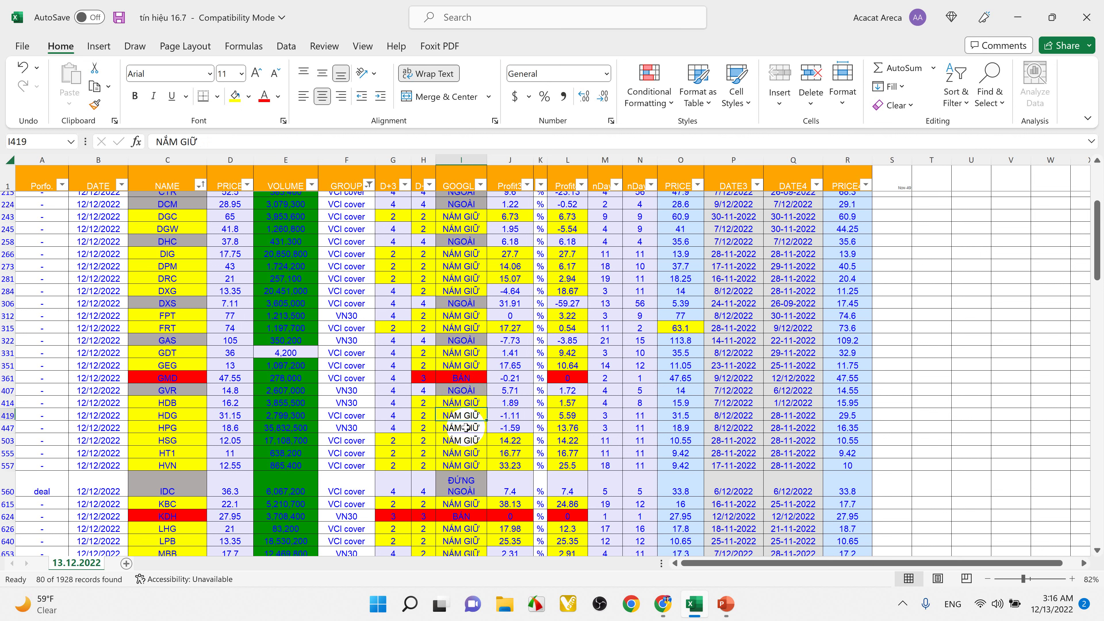
pyautogui.click(464, 427)
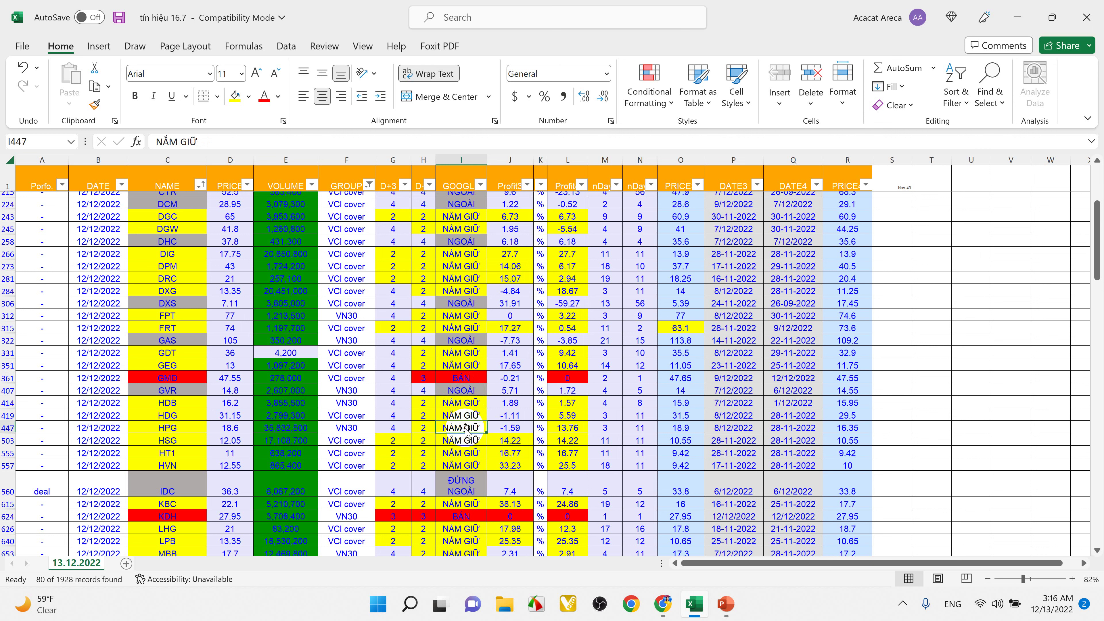
pyautogui.click(451, 441)
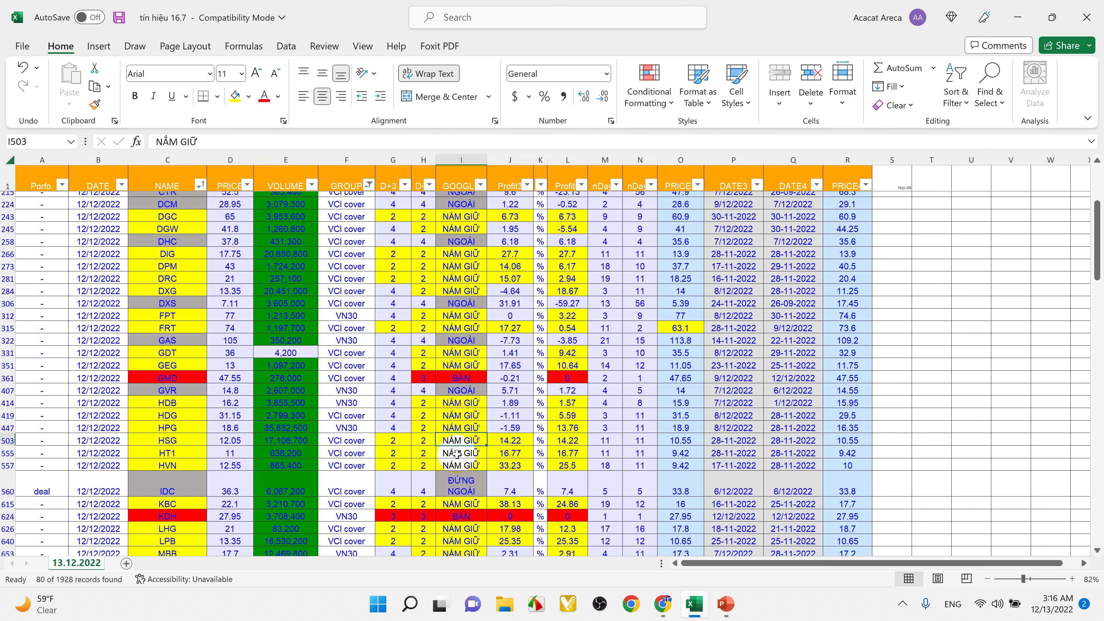
pyautogui.click(456, 453)
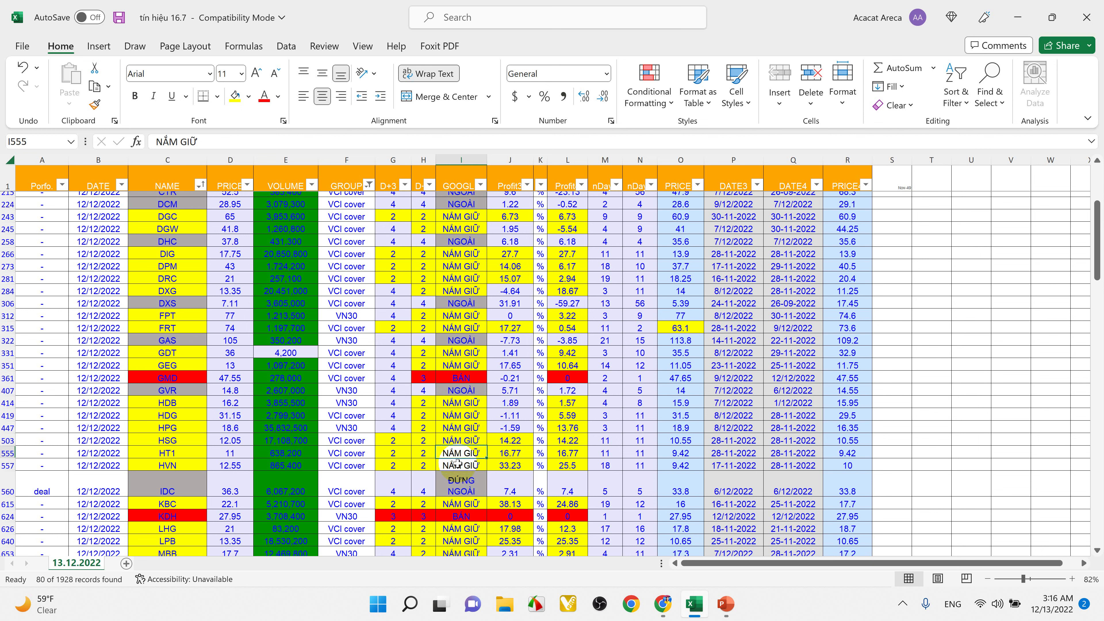
pyautogui.click(459, 467)
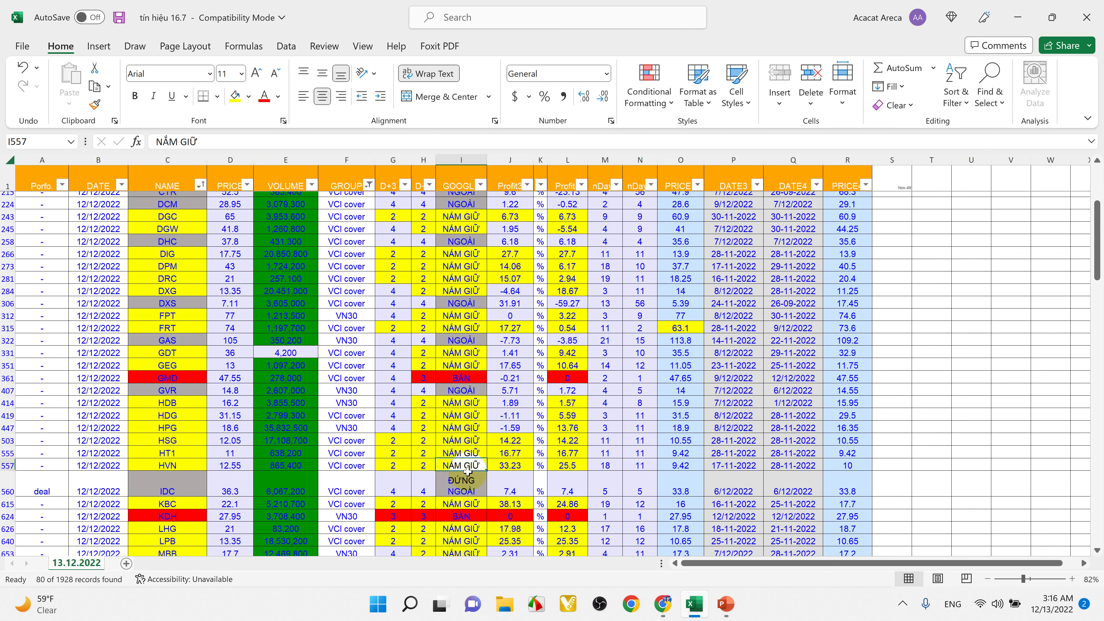
# Step: Inspect the signals of IDC, KBC, KDH and LHG, rechecking KDH against LHG
pyautogui.scroll(-2, 478, 414)
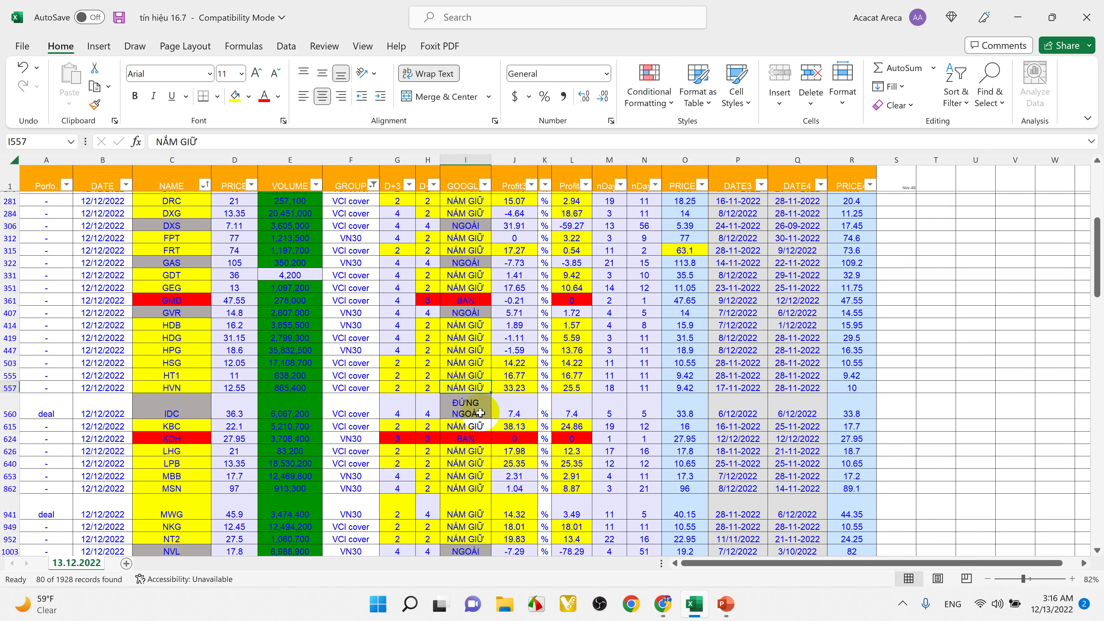
pyautogui.click(455, 415)
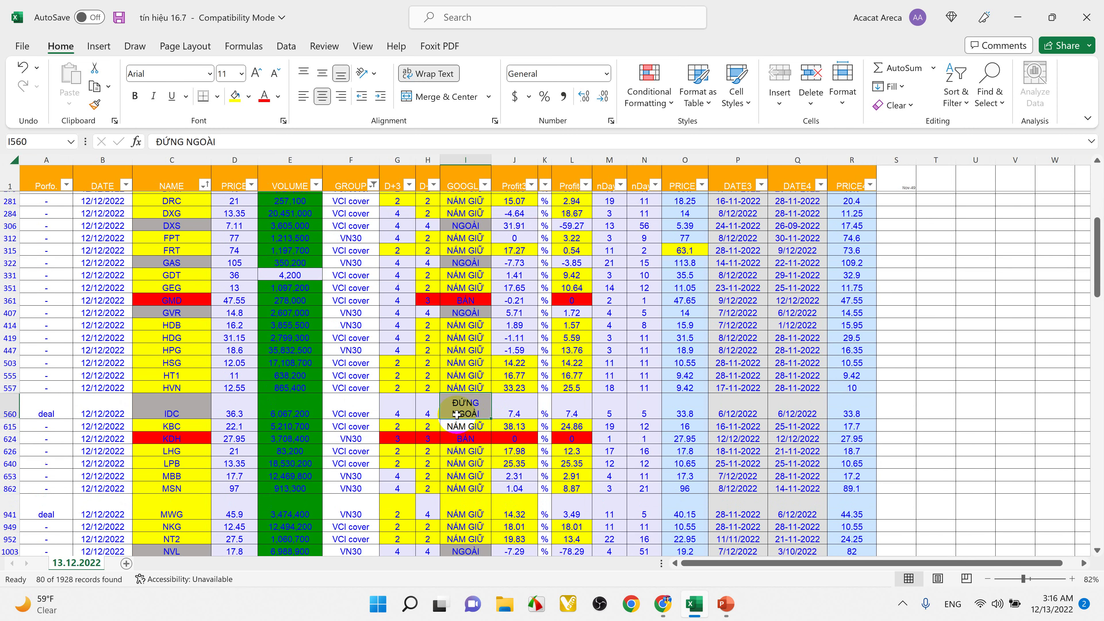
pyautogui.click(464, 426)
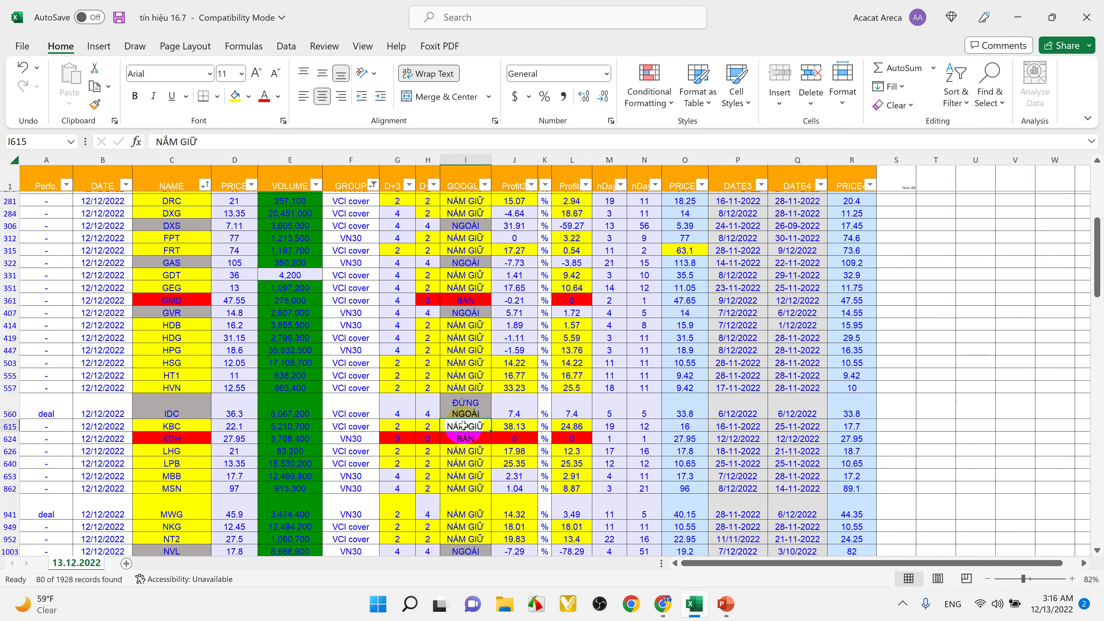
pyautogui.click(473, 442)
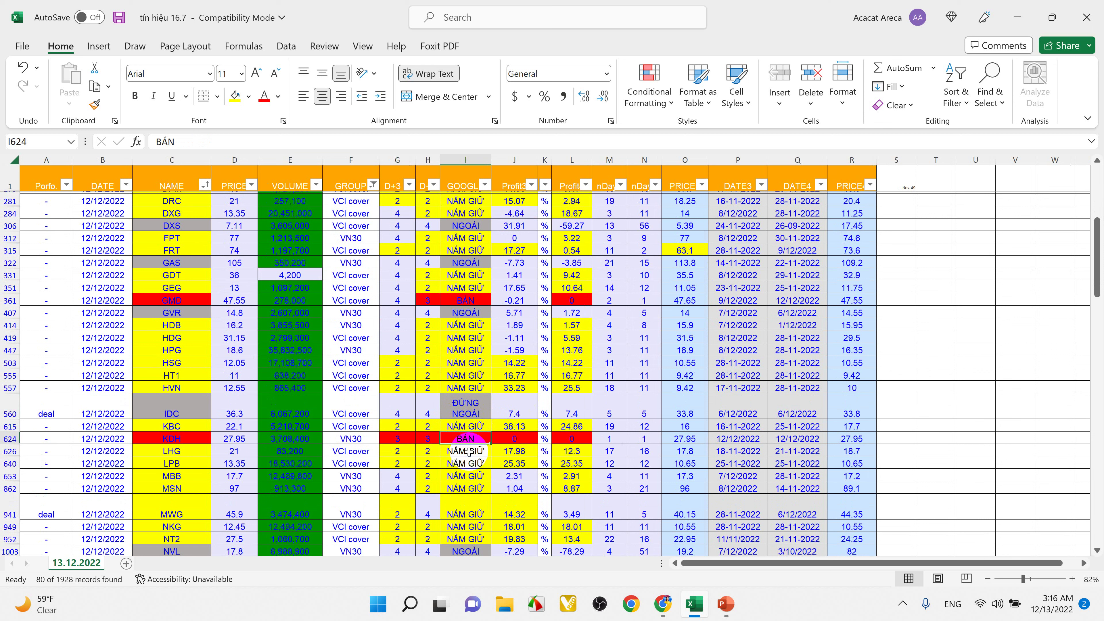
pyautogui.click(467, 451)
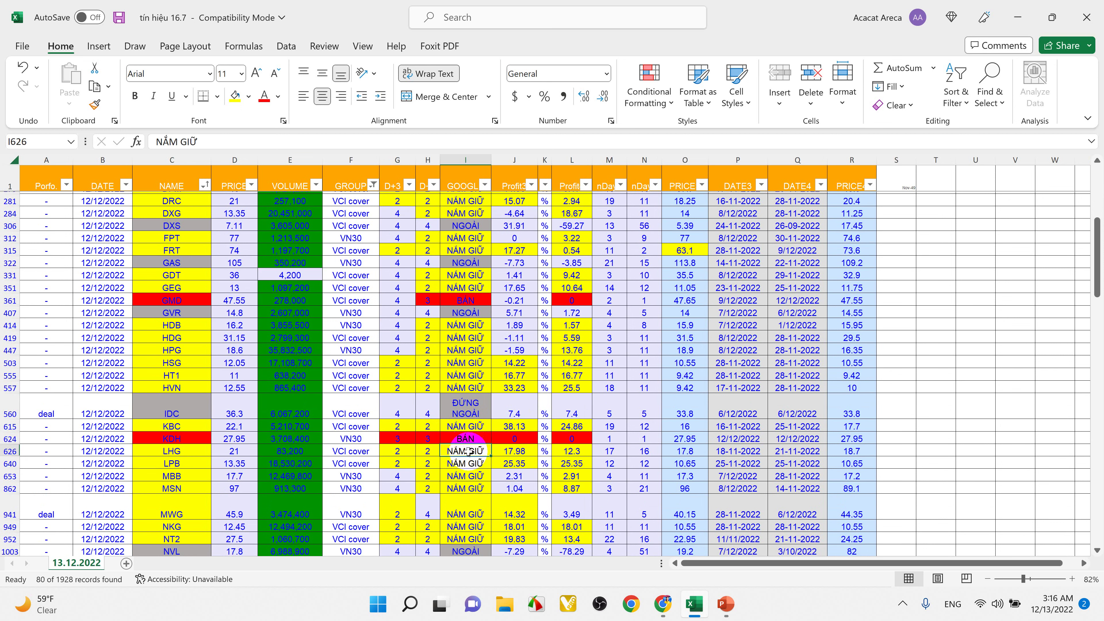
pyautogui.click(463, 440)
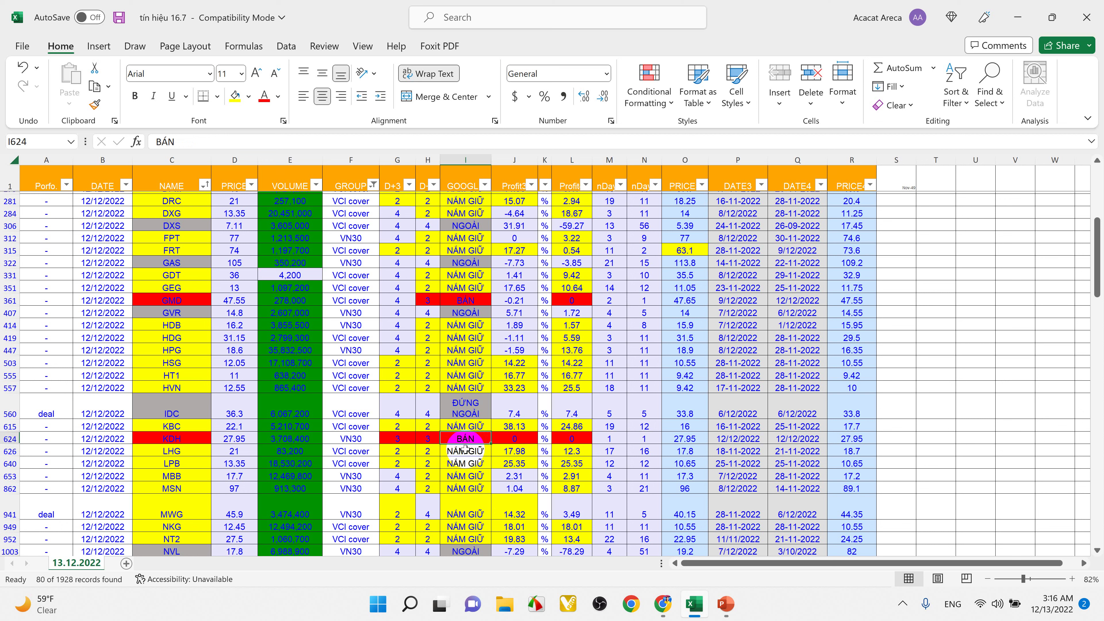
pyautogui.click(466, 453)
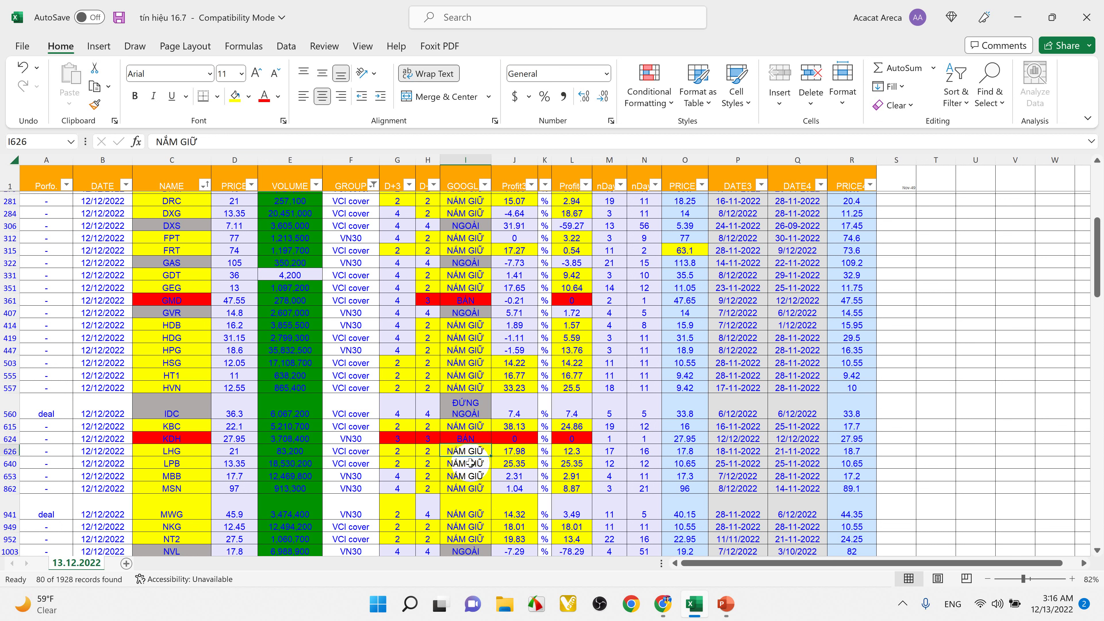
# Step: Inspect the signals of LPB, MBB, MSN and MWG
pyautogui.click(471, 464)
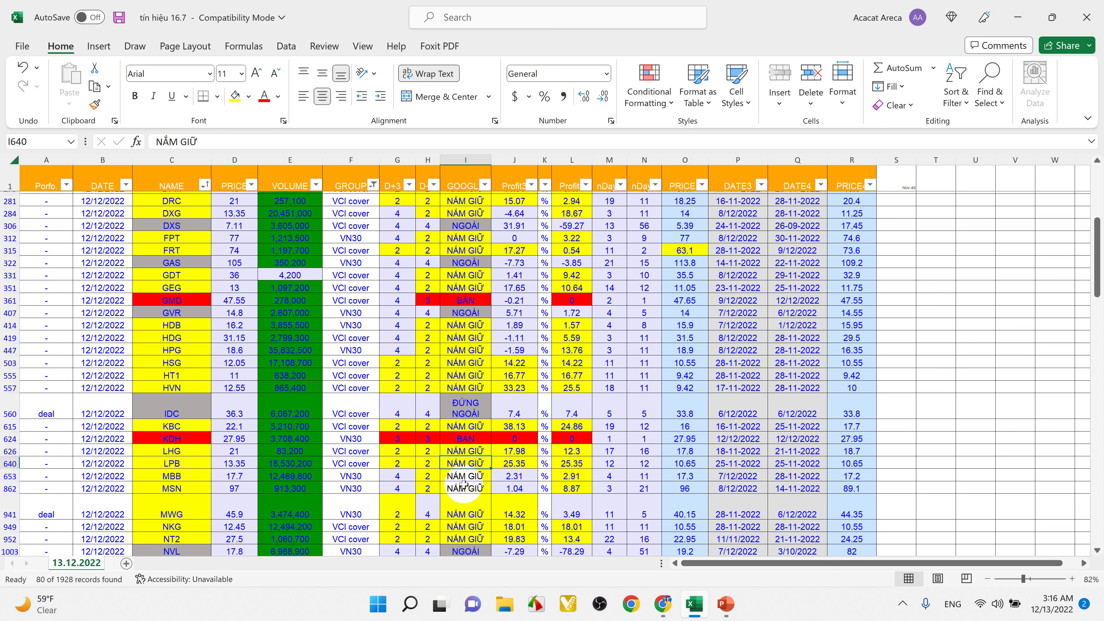
pyautogui.click(470, 475)
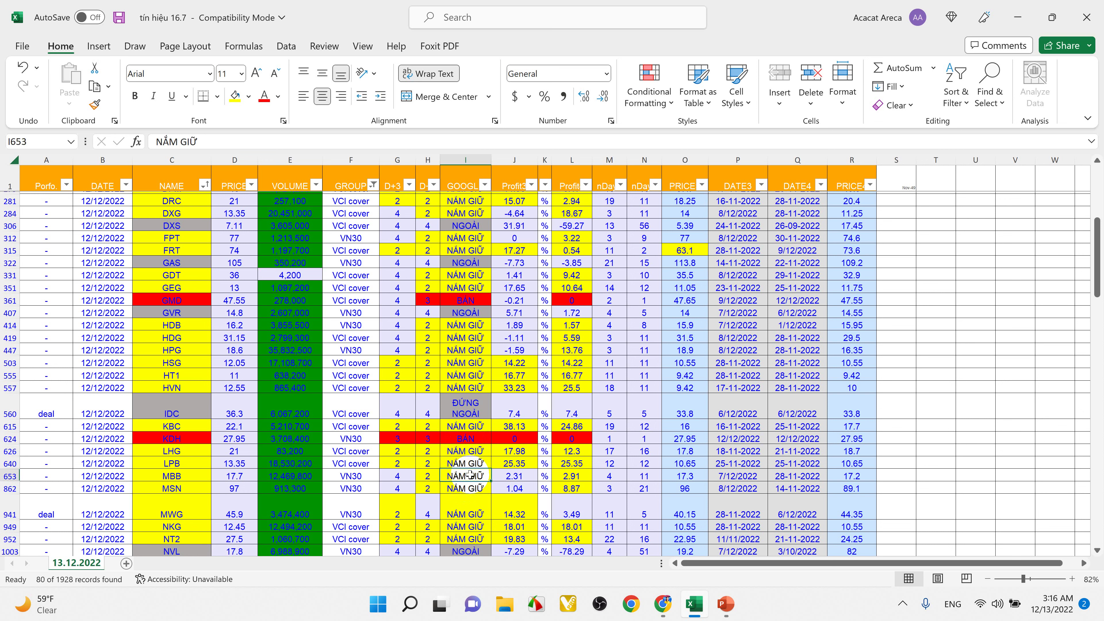
pyautogui.click(469, 488)
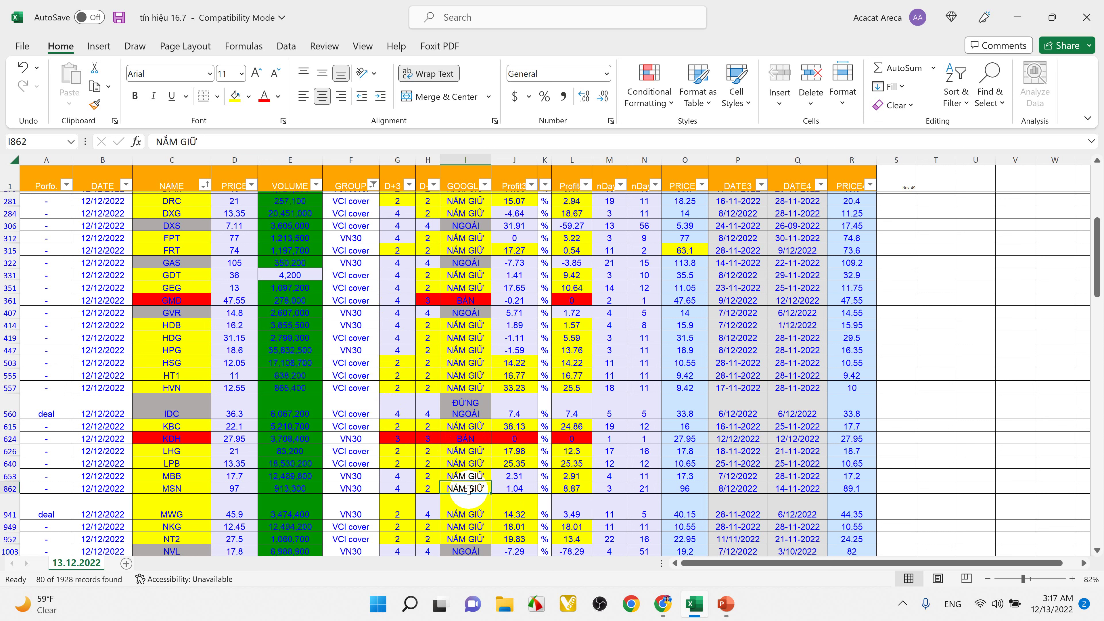
pyautogui.click(465, 508)
# Step: Inspect the signals of NKG, NT2 and NVL
pyautogui.scroll(-2, 465, 506)
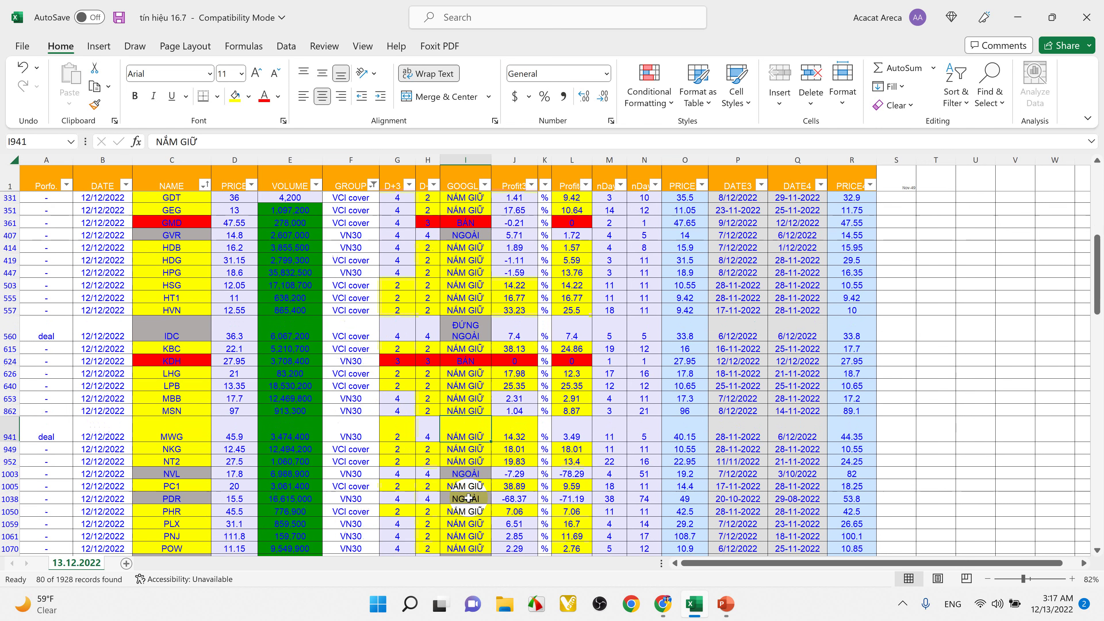
pyautogui.click(457, 449)
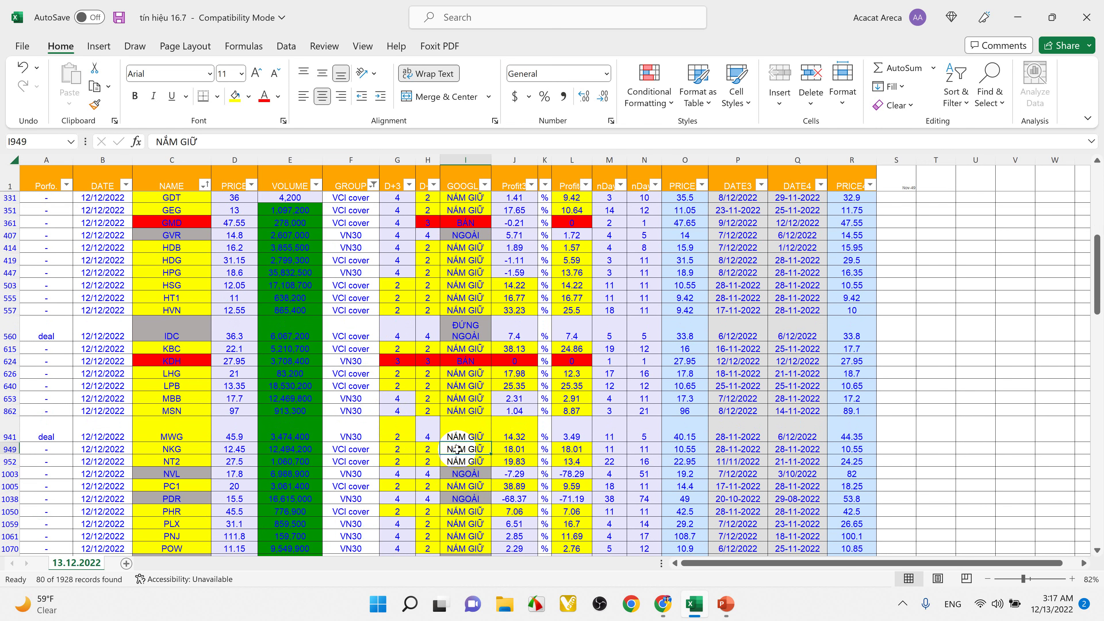
pyautogui.click(465, 462)
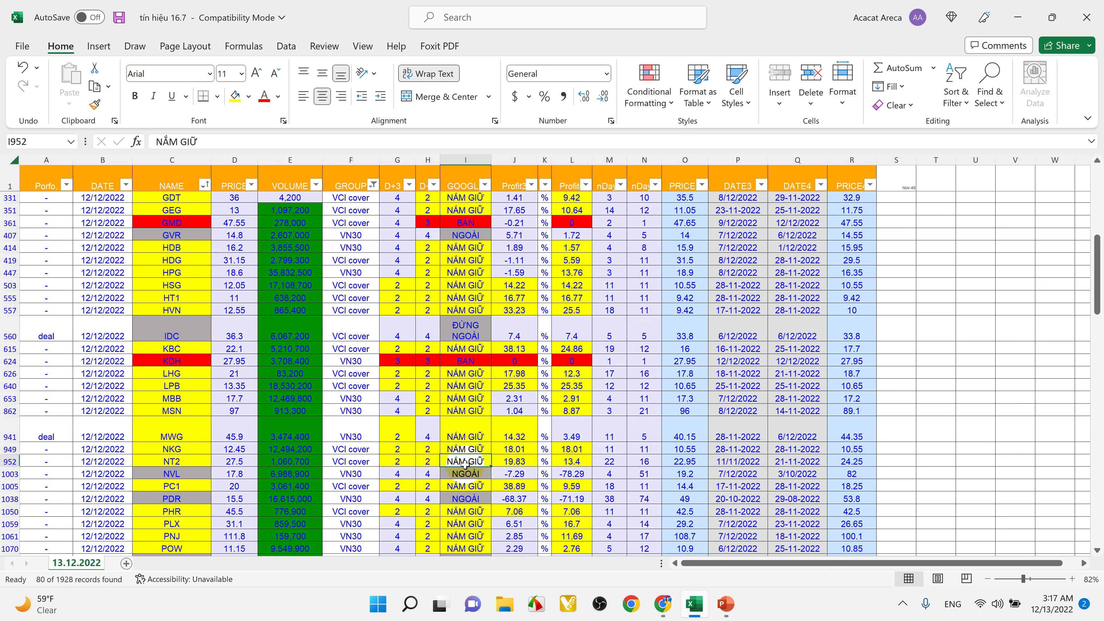
pyautogui.click(465, 473)
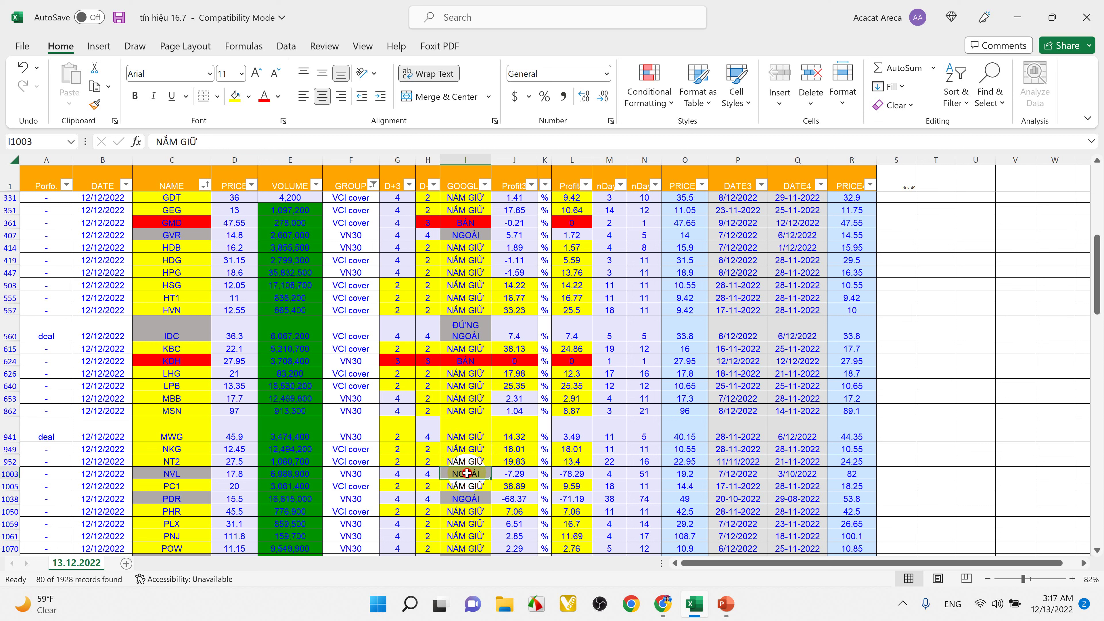
# Step: Inspect the signals of PC1, PDR, PHR, PLX and POW
pyautogui.click(468, 489)
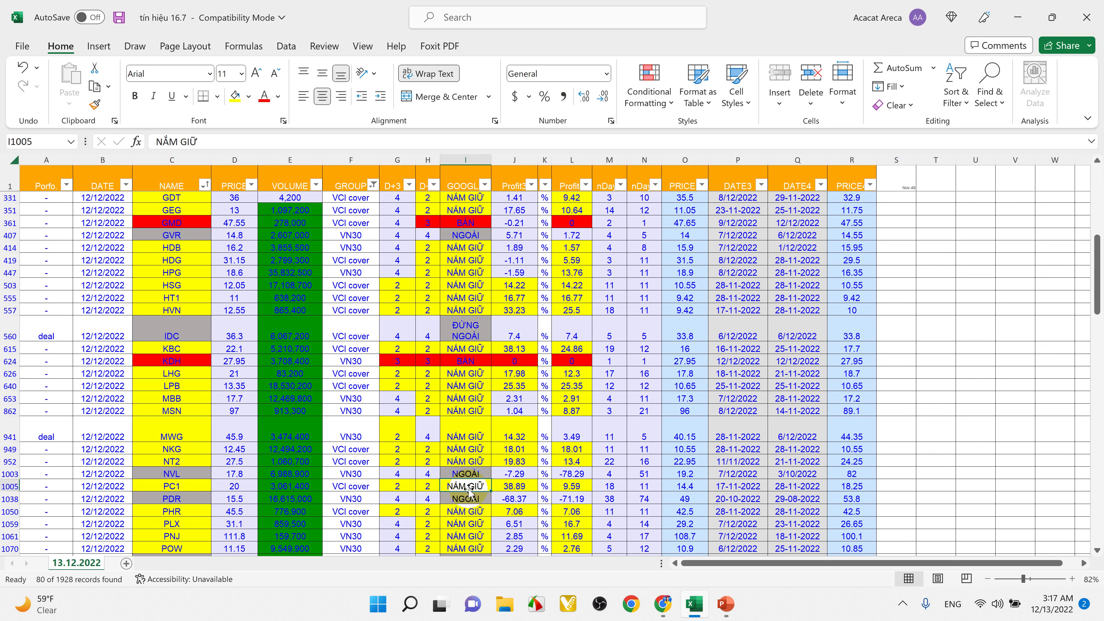
pyautogui.click(467, 499)
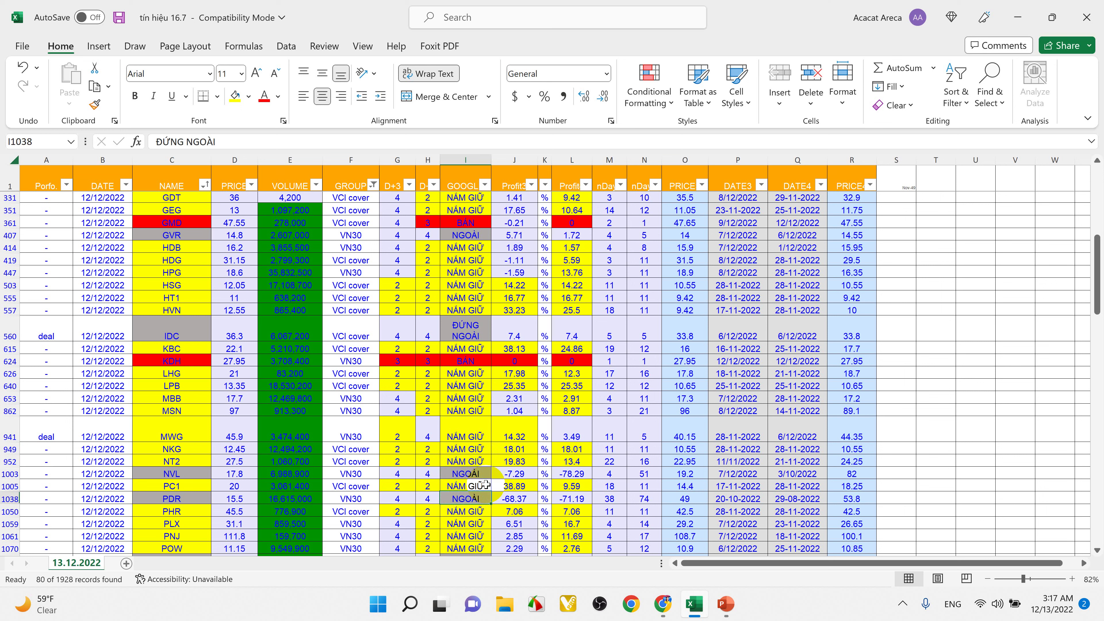
pyautogui.click(459, 512)
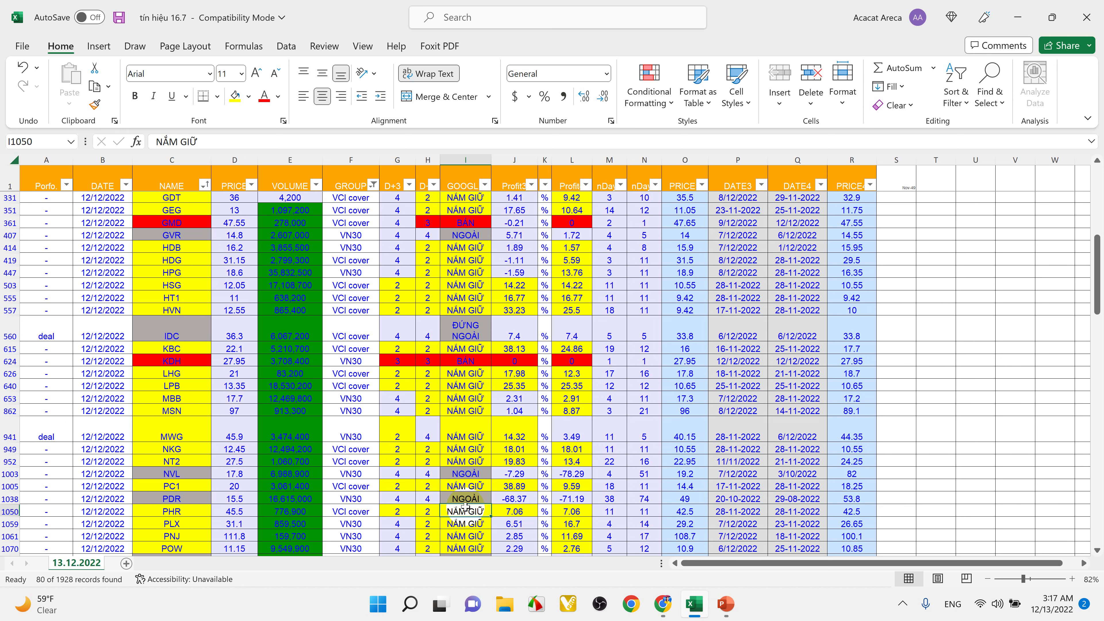
pyautogui.doubleClick(455, 524)
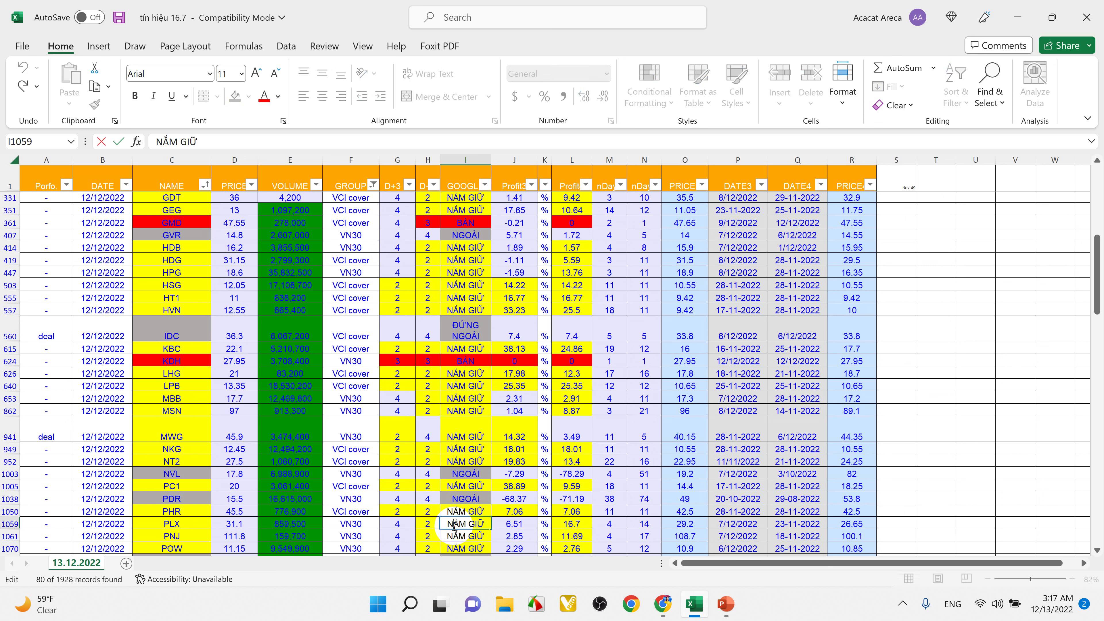
pyautogui.click(456, 545)
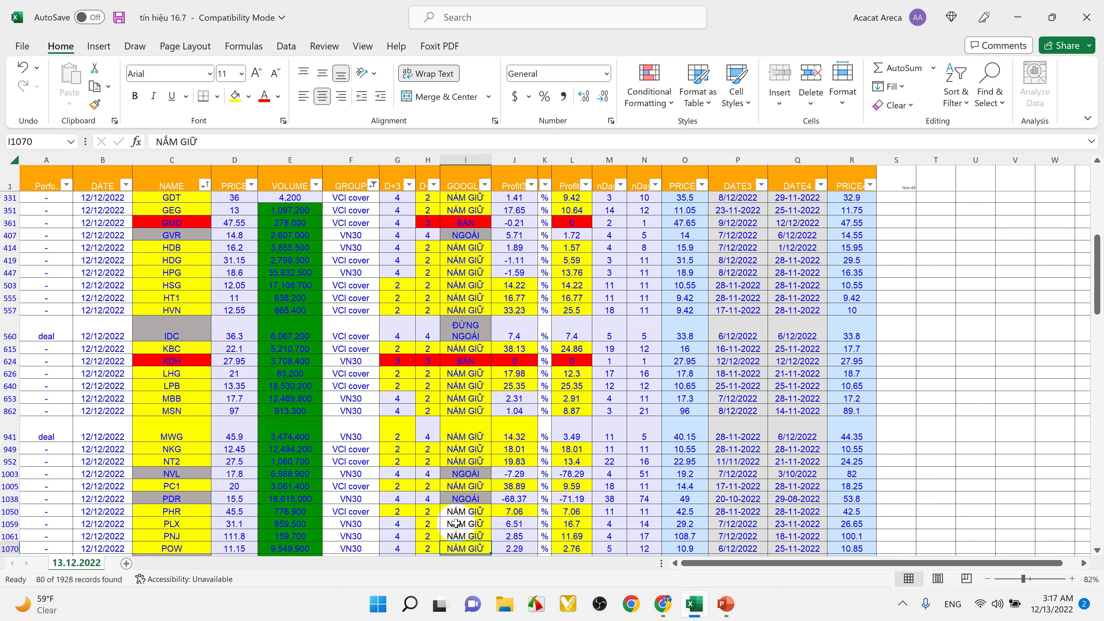
# Step: Inspect the signals of PPC, PTB, PVD and PVS
pyautogui.scroll(-2, 455, 523)
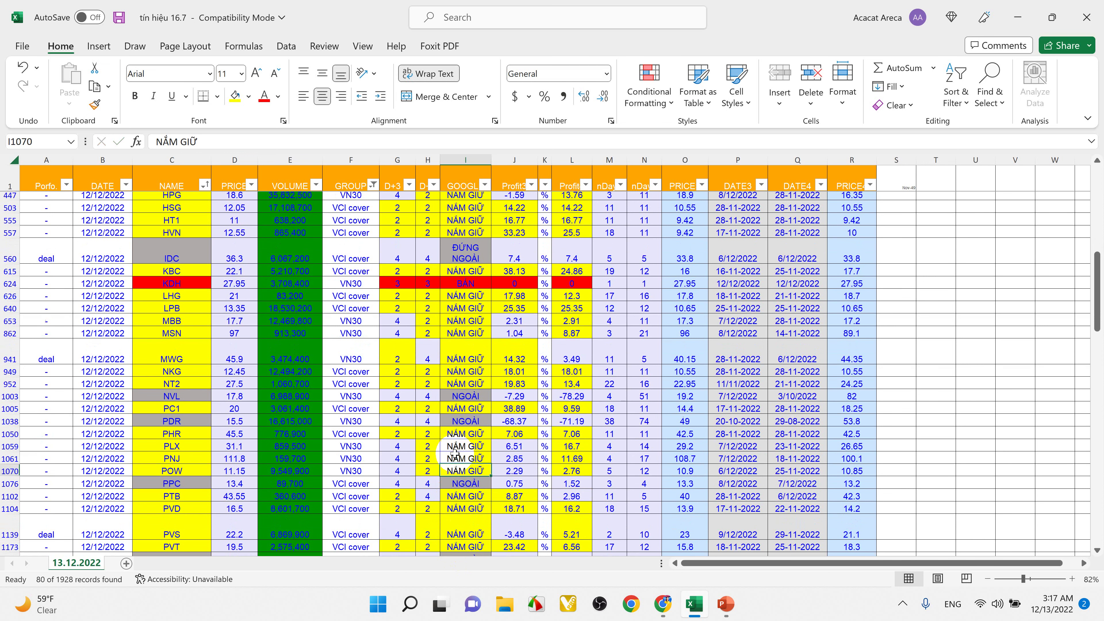
pyautogui.click(465, 485)
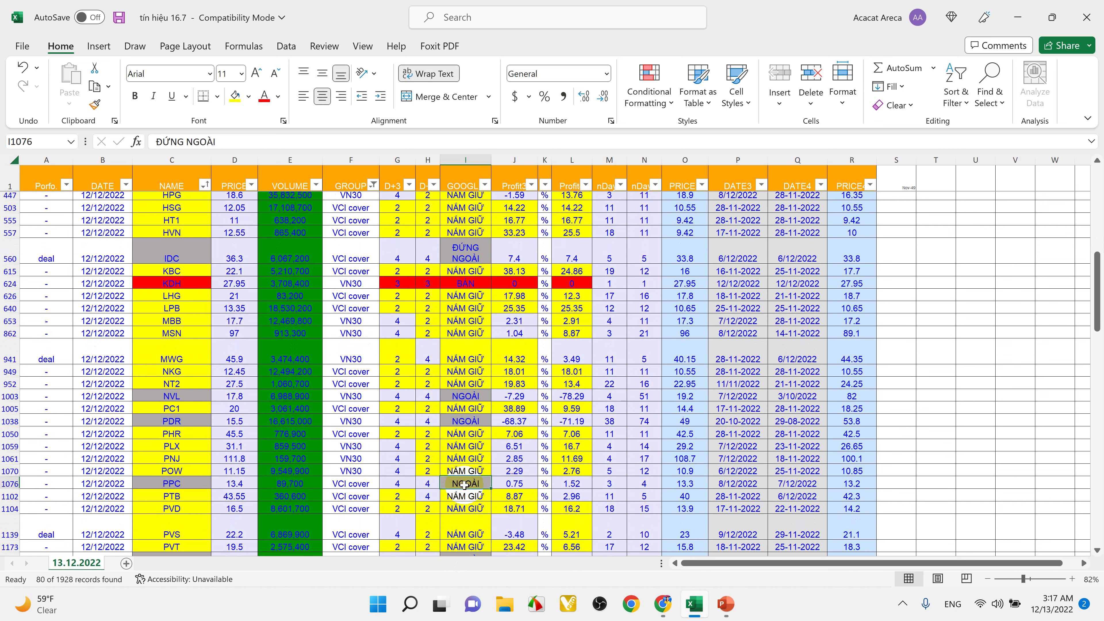
pyautogui.click(464, 498)
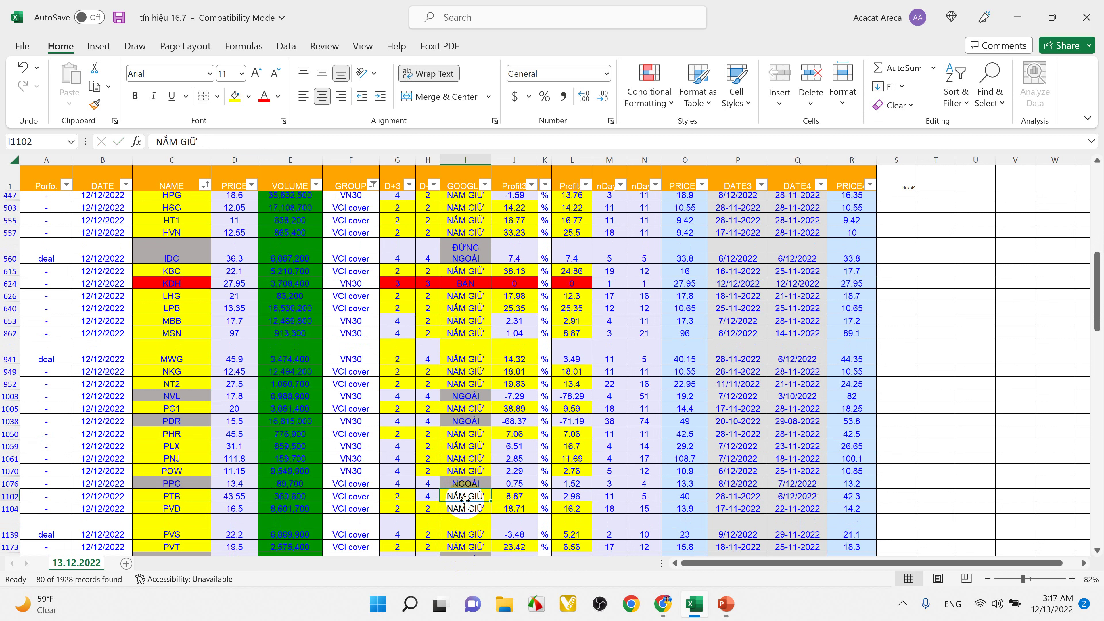
pyautogui.click(464, 508)
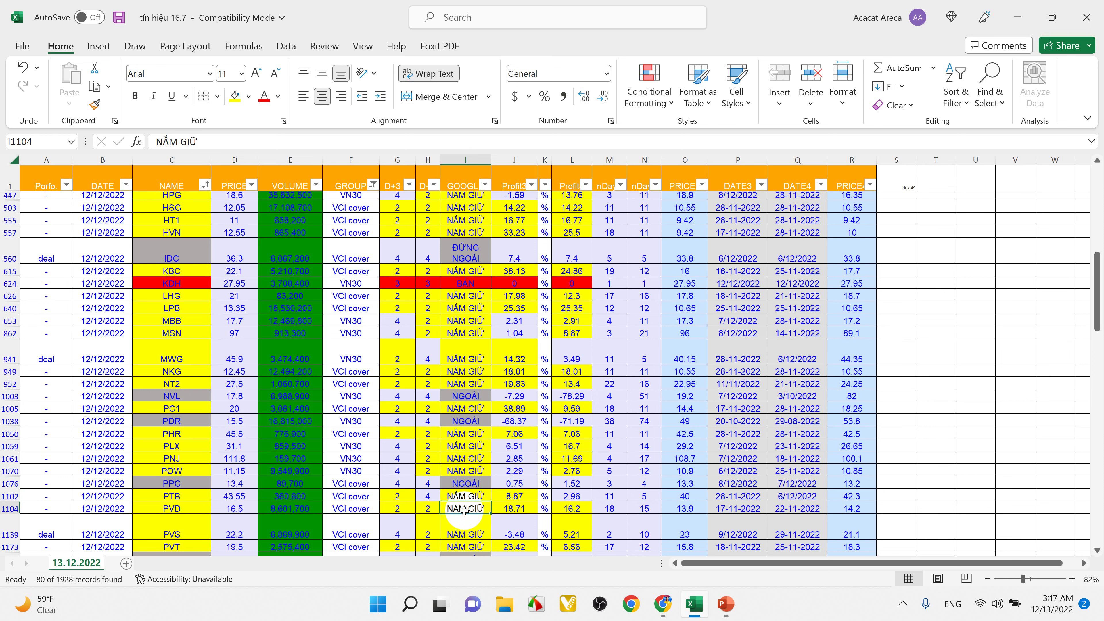
pyautogui.click(459, 534)
# Step: Inspect the signals of PVT, QNS, REE and SAB
pyautogui.scroll(-8, 442, 516)
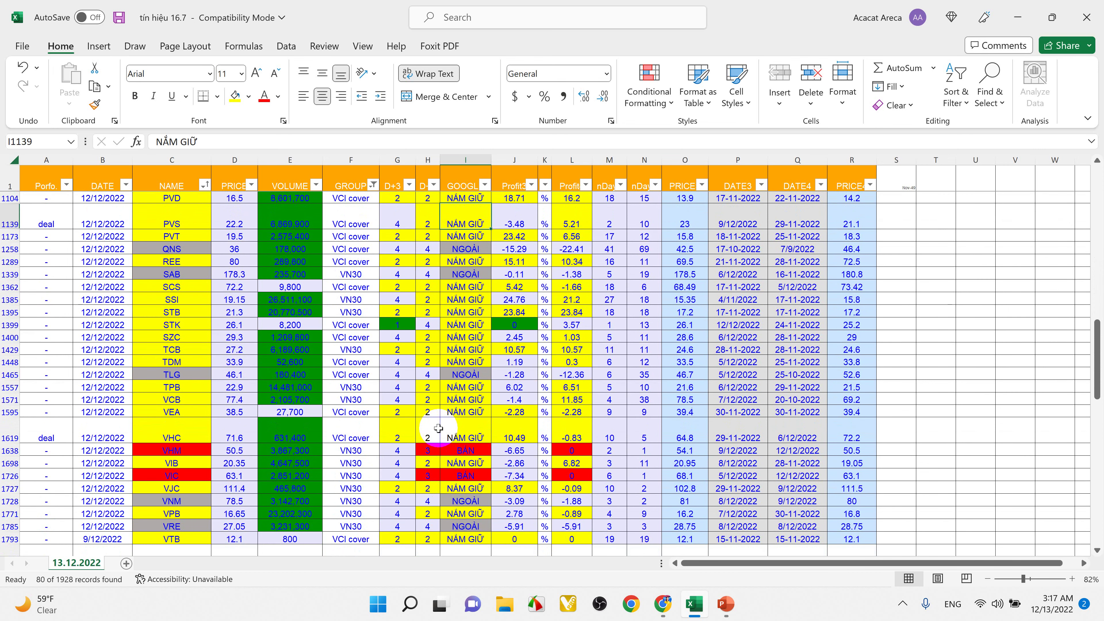
pyautogui.click(466, 236)
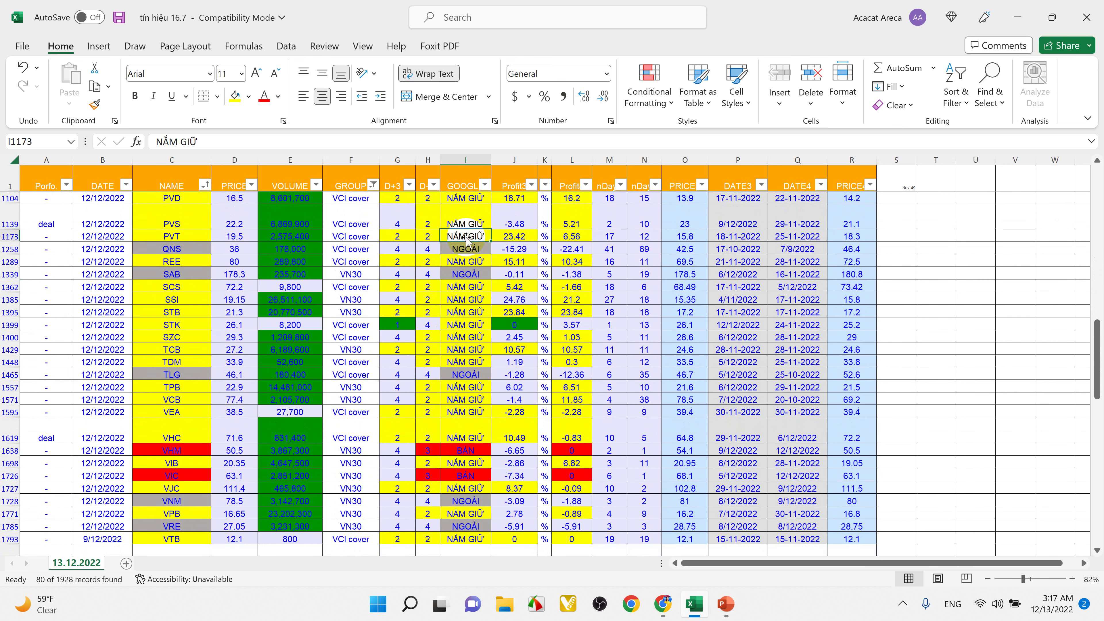
pyautogui.click(468, 250)
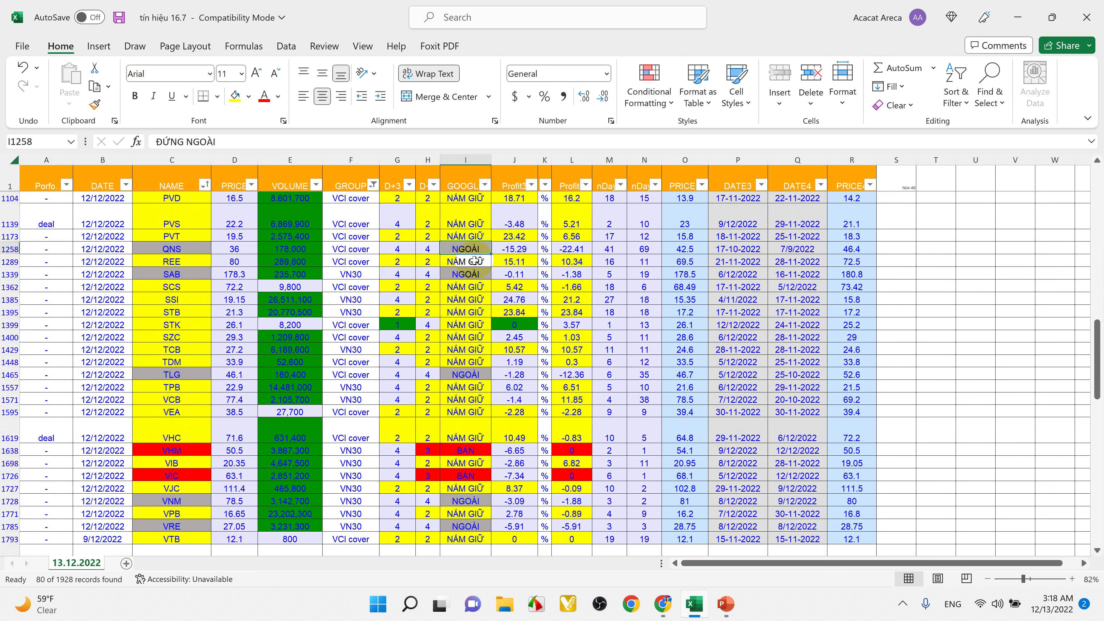
pyautogui.click(475, 261)
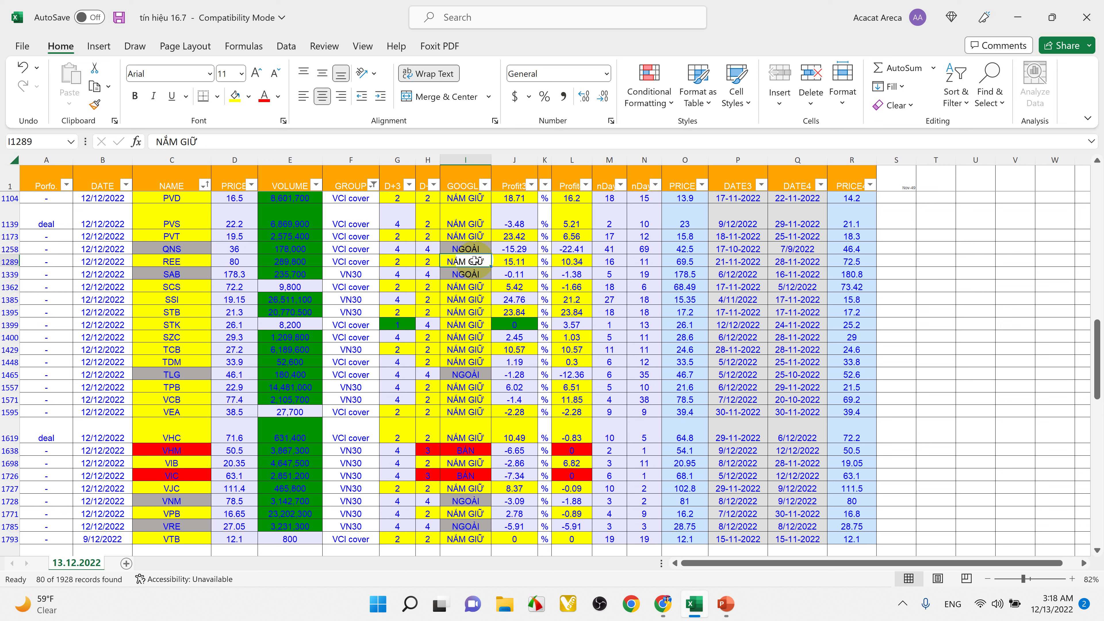
pyautogui.click(468, 275)
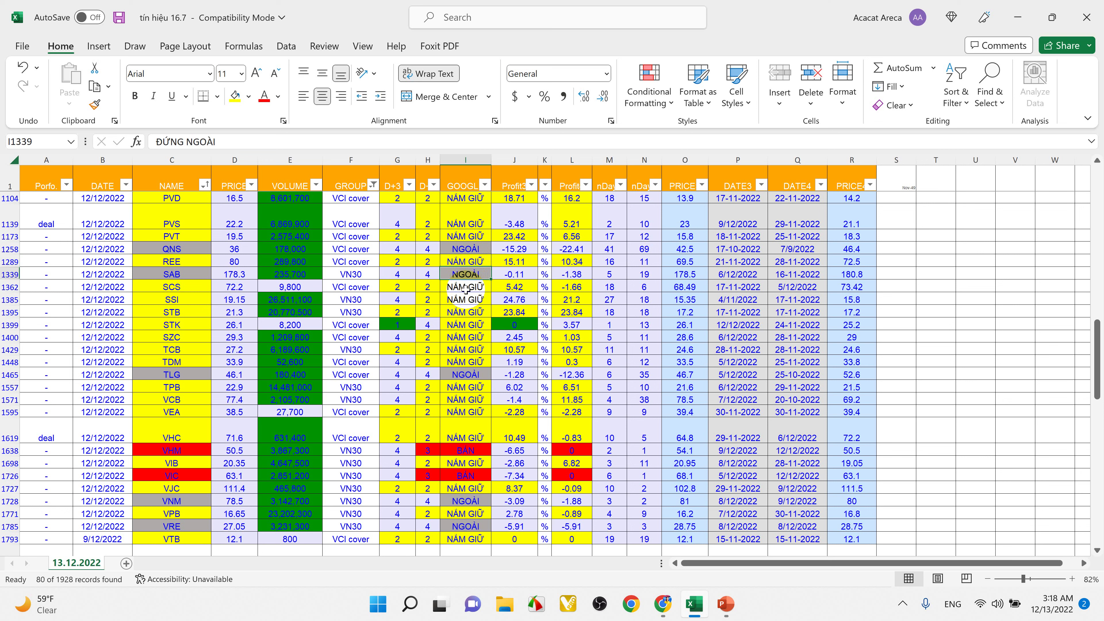
# Step: Inspect the signals of SCS, SSI, STB, STK, SZC, TCB, TDM and TLG one after another
pyautogui.click(465, 287)
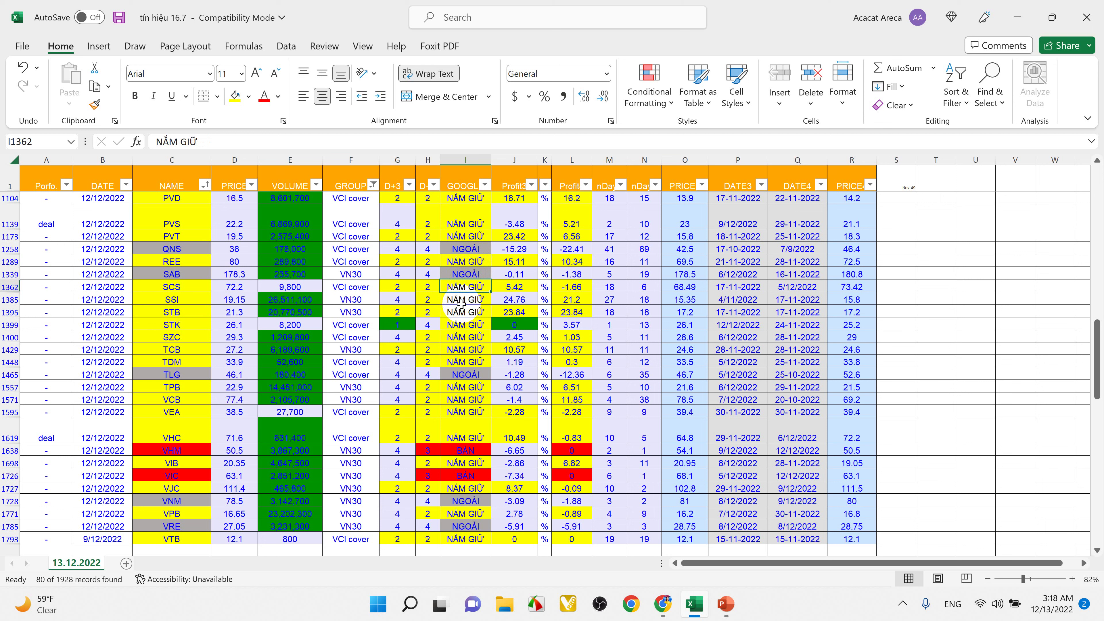
pyautogui.click(460, 300)
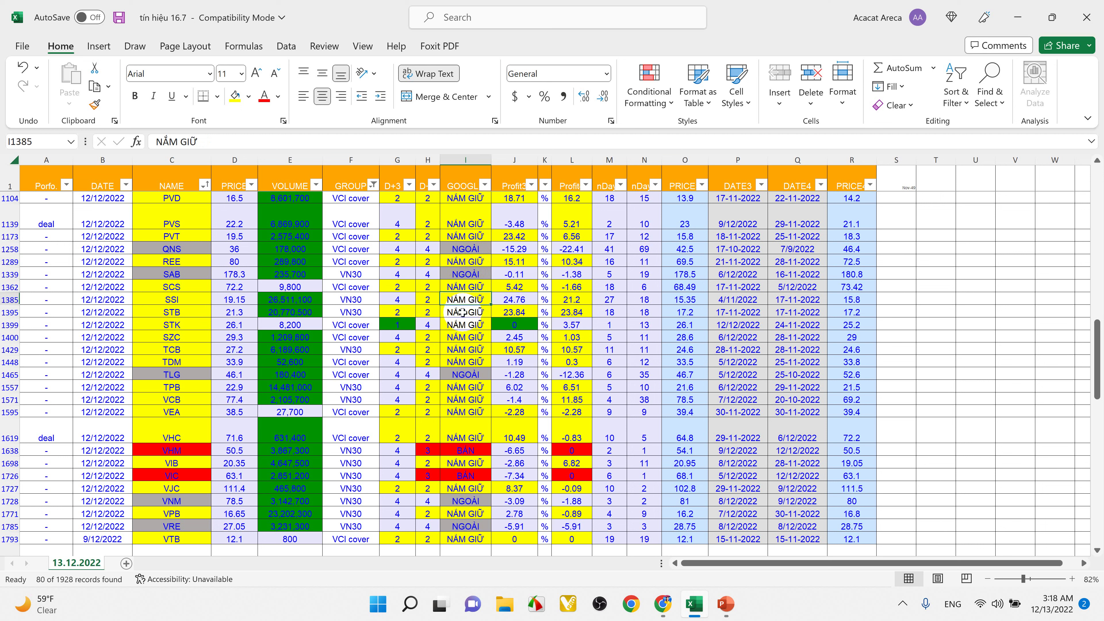
pyautogui.doubleClick(462, 312)
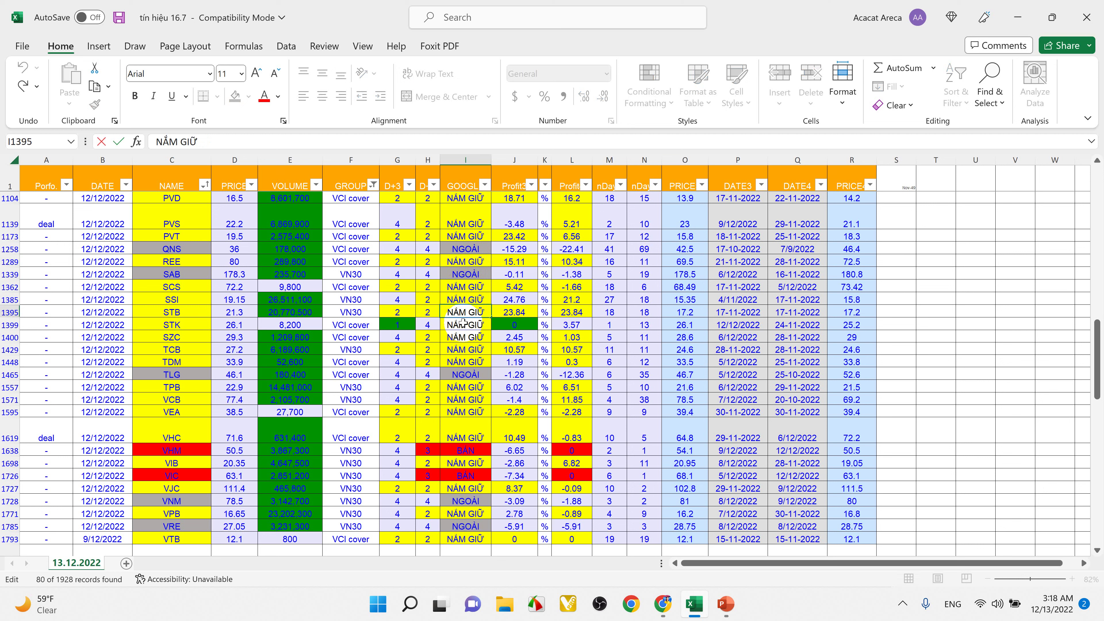
pyautogui.click(462, 325)
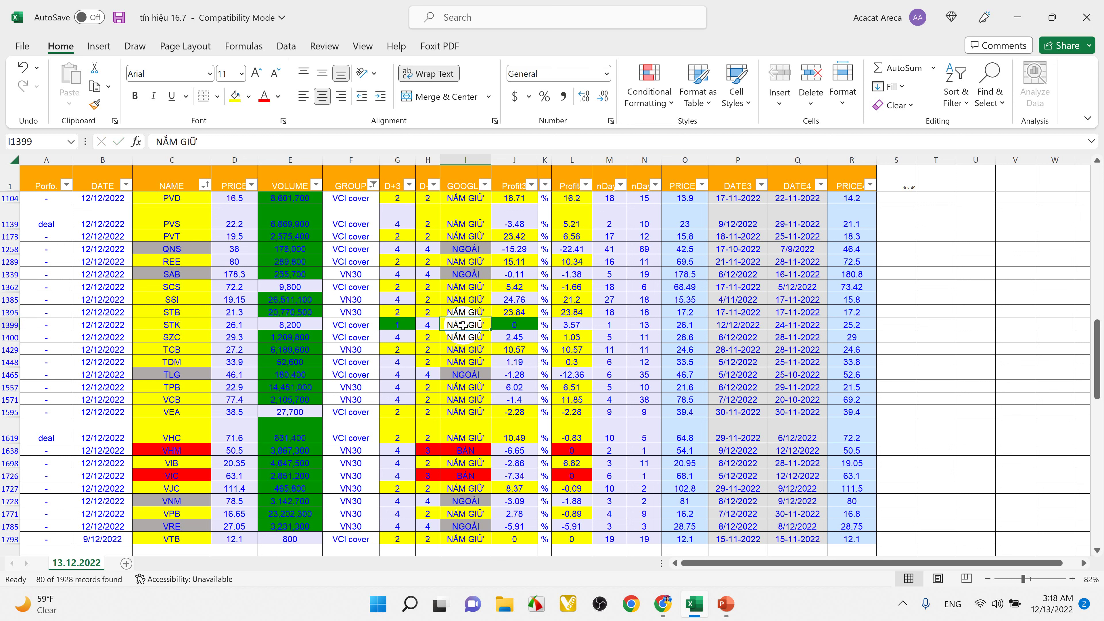
pyautogui.click(462, 338)
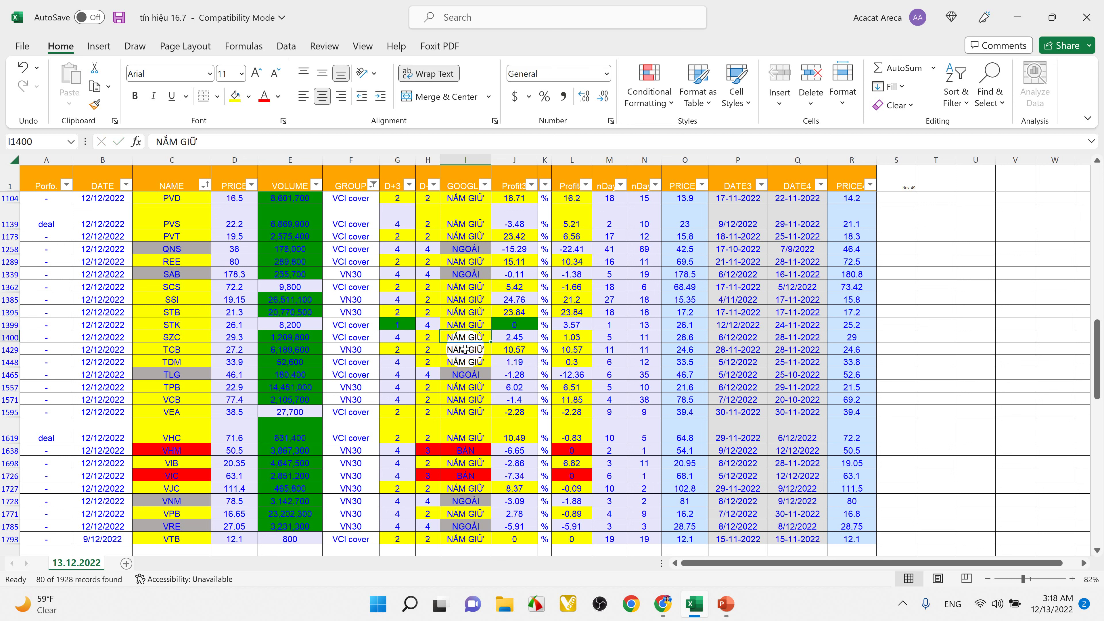
pyautogui.click(465, 351)
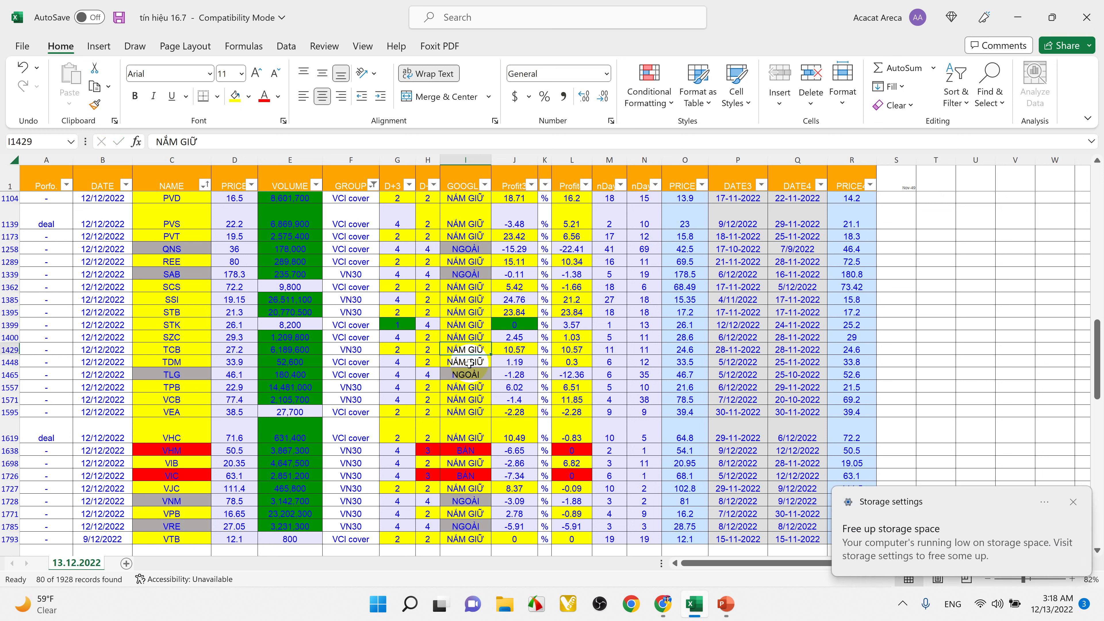
pyautogui.click(468, 363)
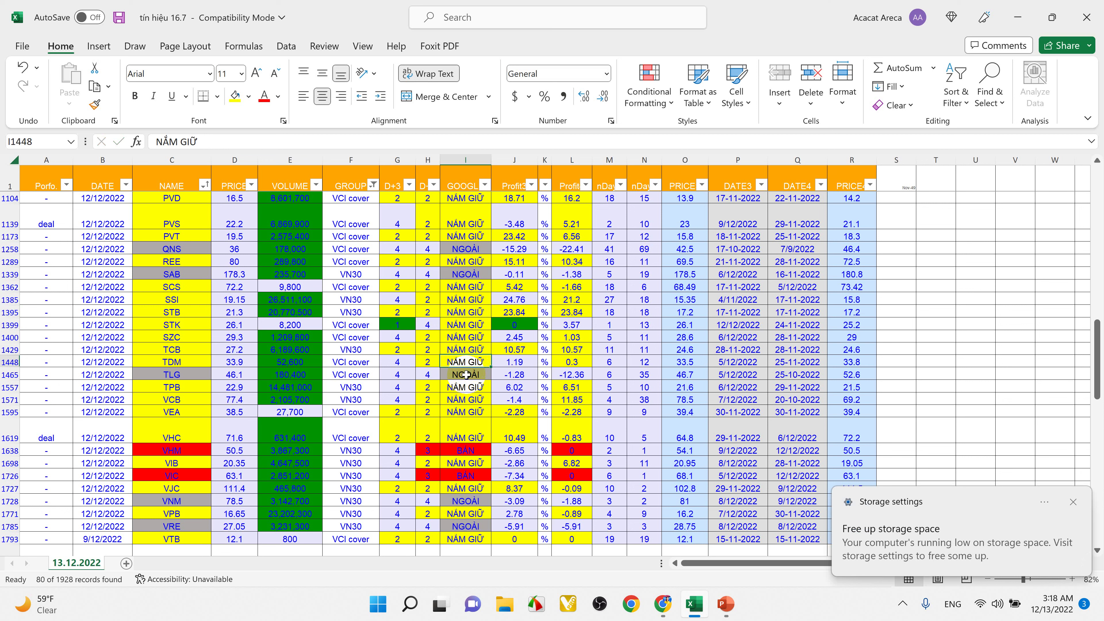
pyautogui.click(466, 375)
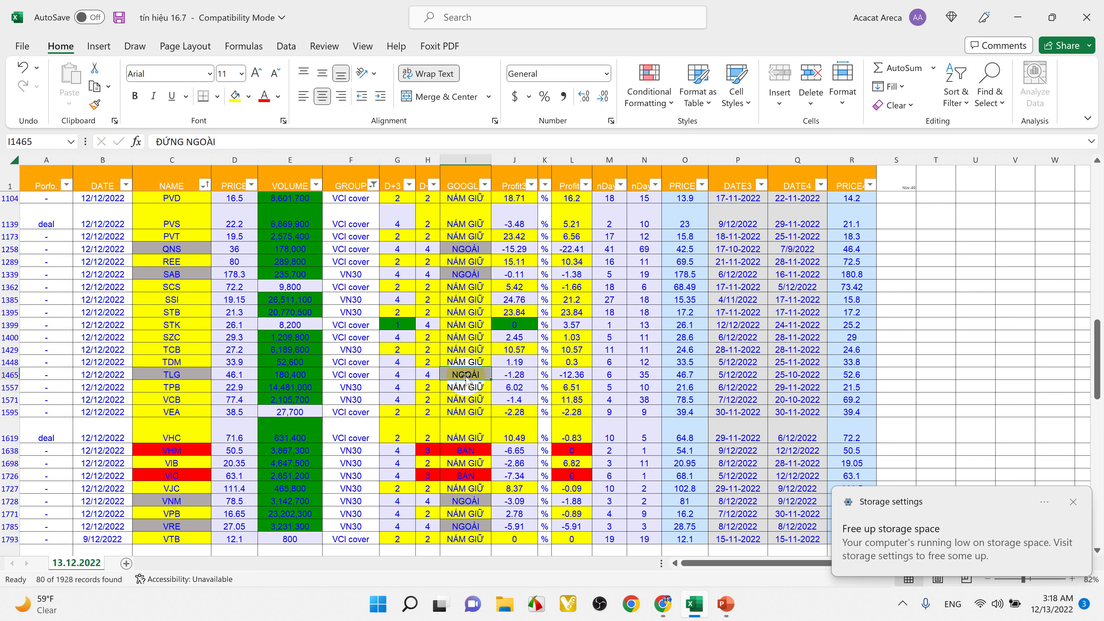
# Step: Inspect the signals of TPB, VCB, VEA and VHC
pyautogui.click(469, 387)
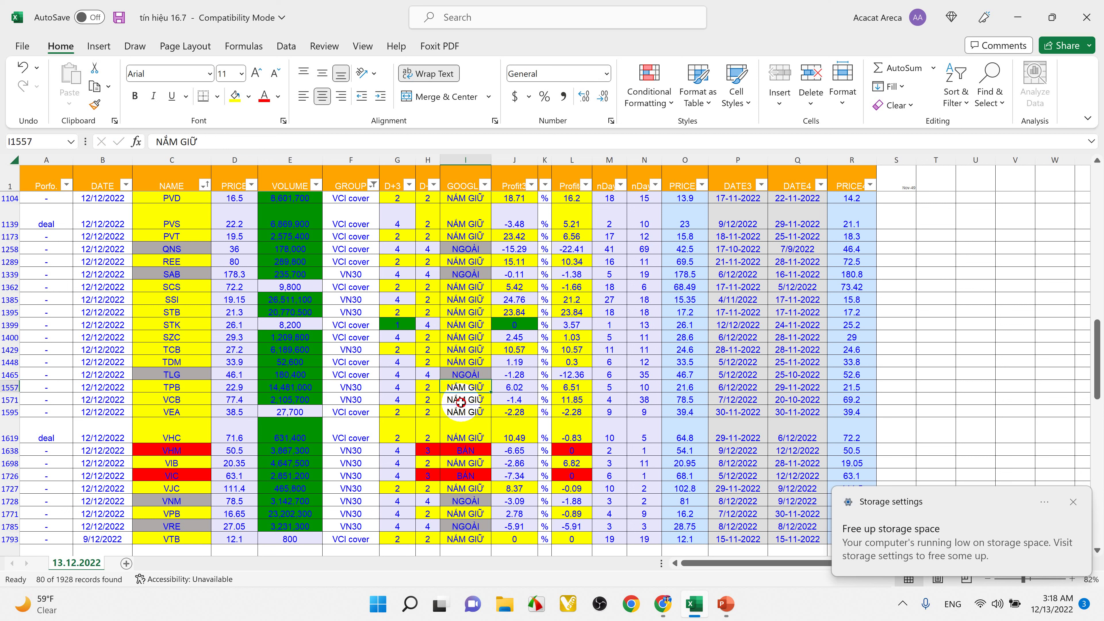
pyautogui.click(461, 399)
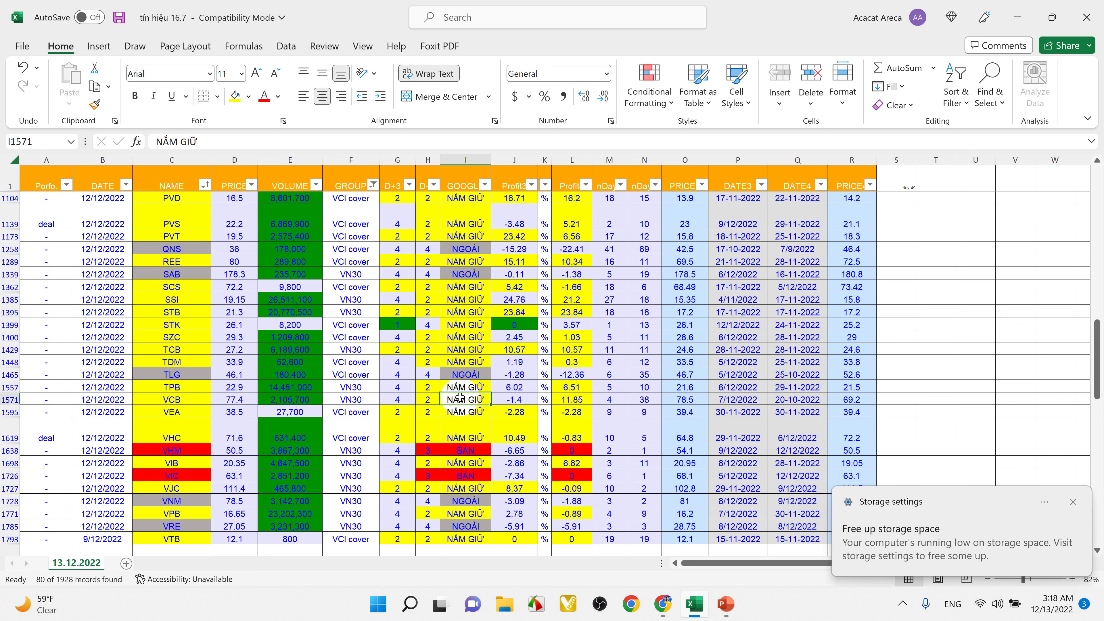
pyautogui.click(468, 415)
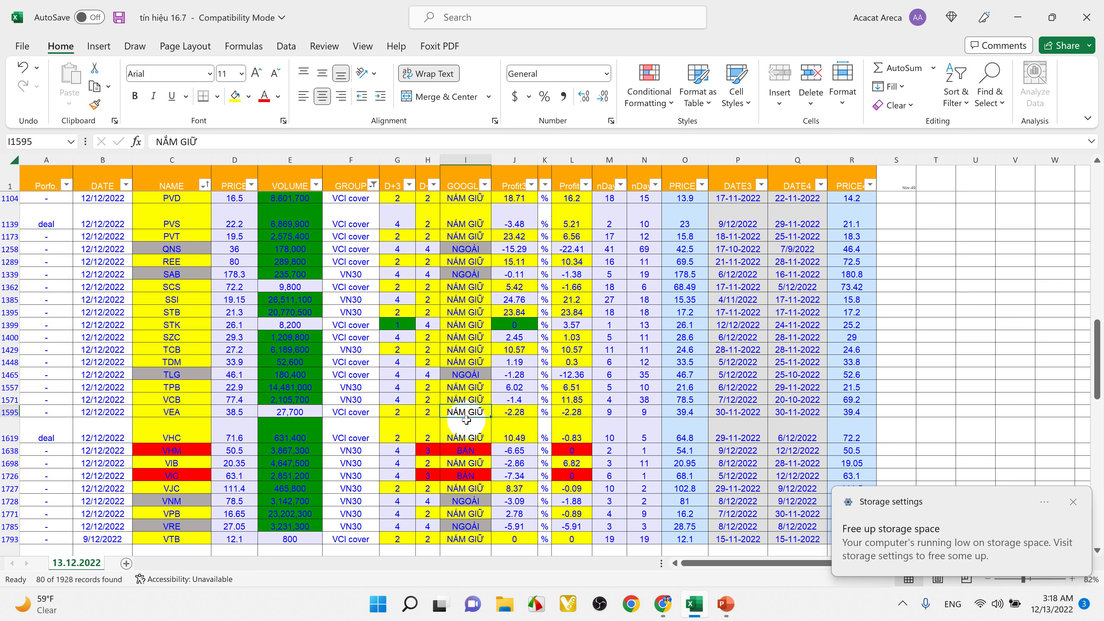
pyautogui.click(462, 433)
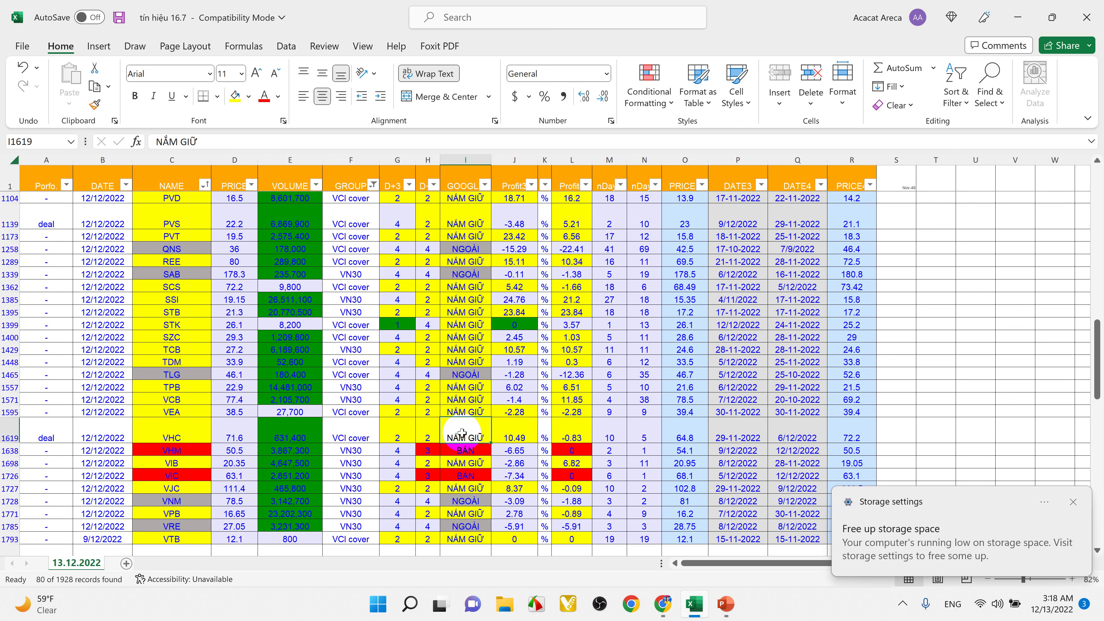
# Step: Inspect the signals of VIB, VIC, VJC, VNM, VPB, VRE and VTB to finish the filtered stock list
pyautogui.click(462, 462)
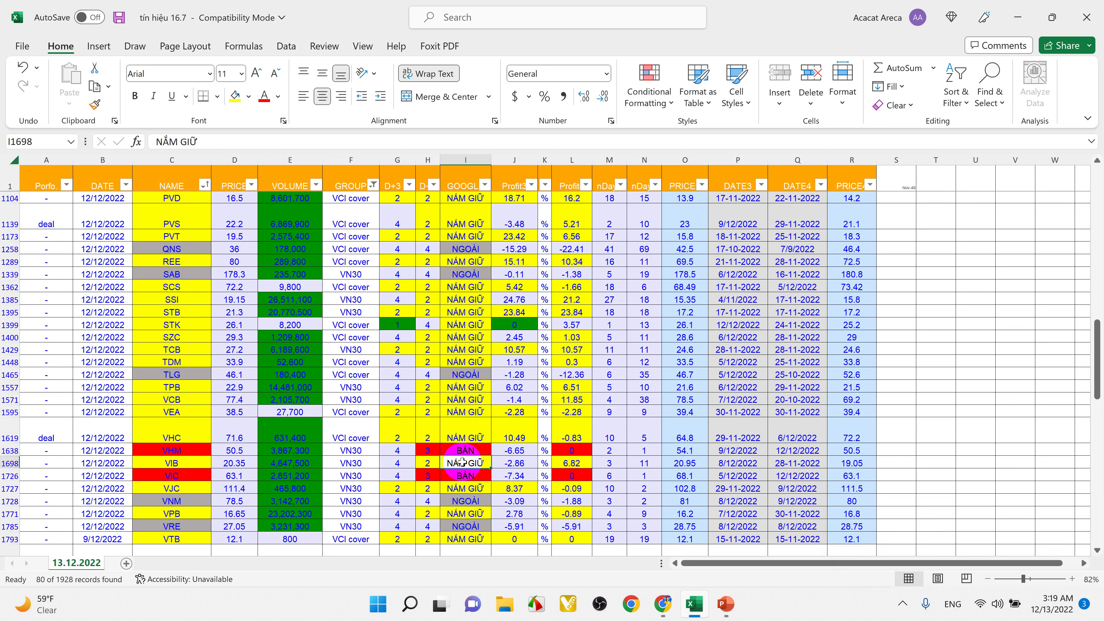
pyautogui.click(459, 477)
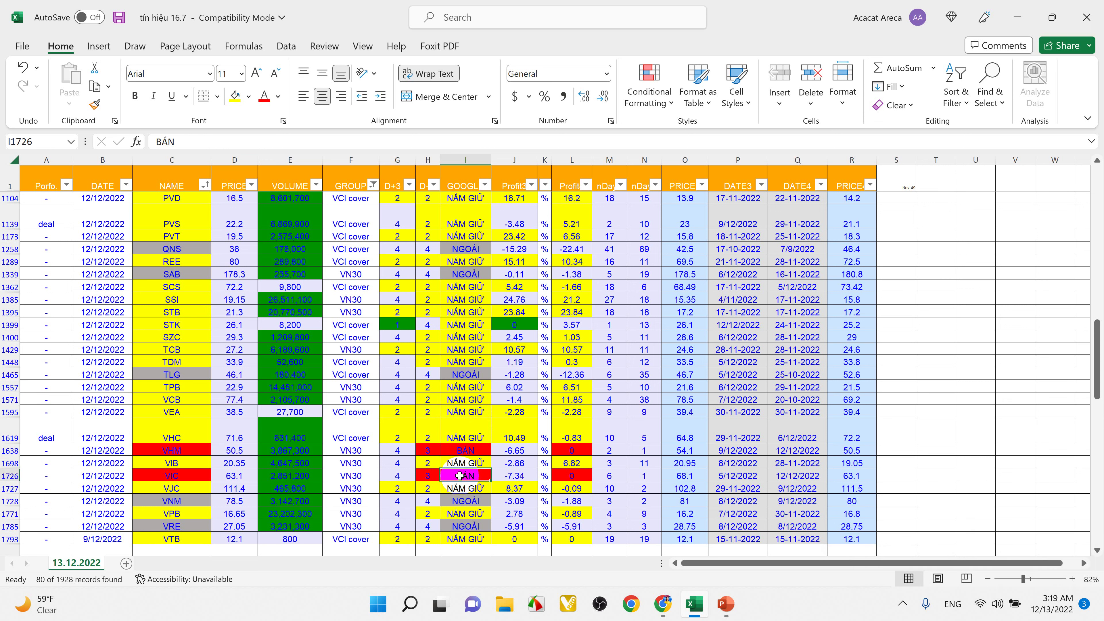
pyautogui.click(460, 490)
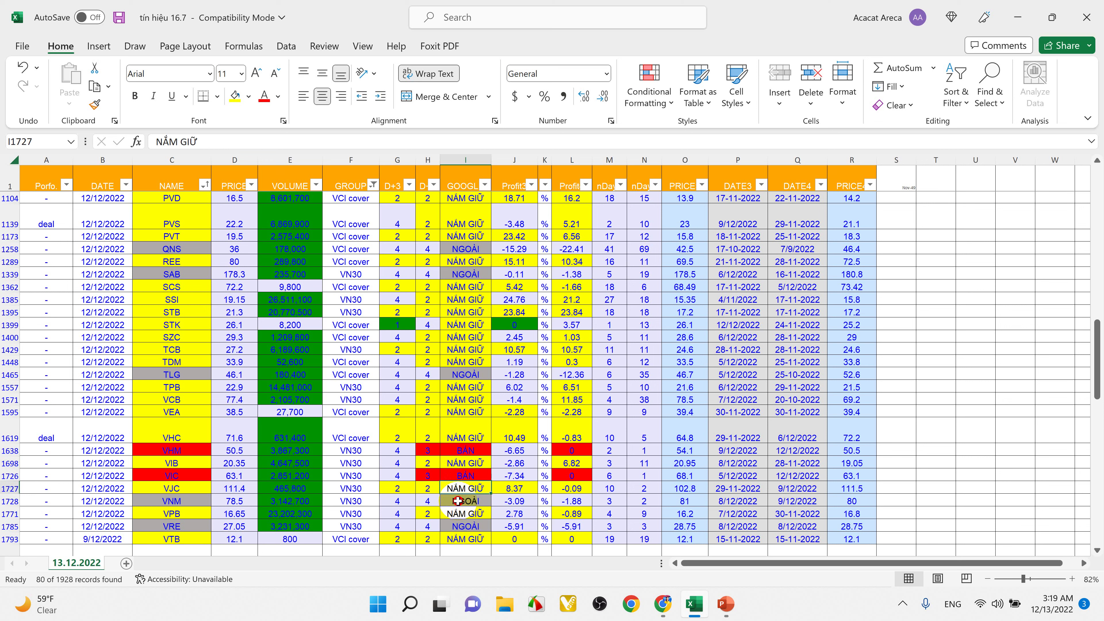
pyautogui.click(458, 501)
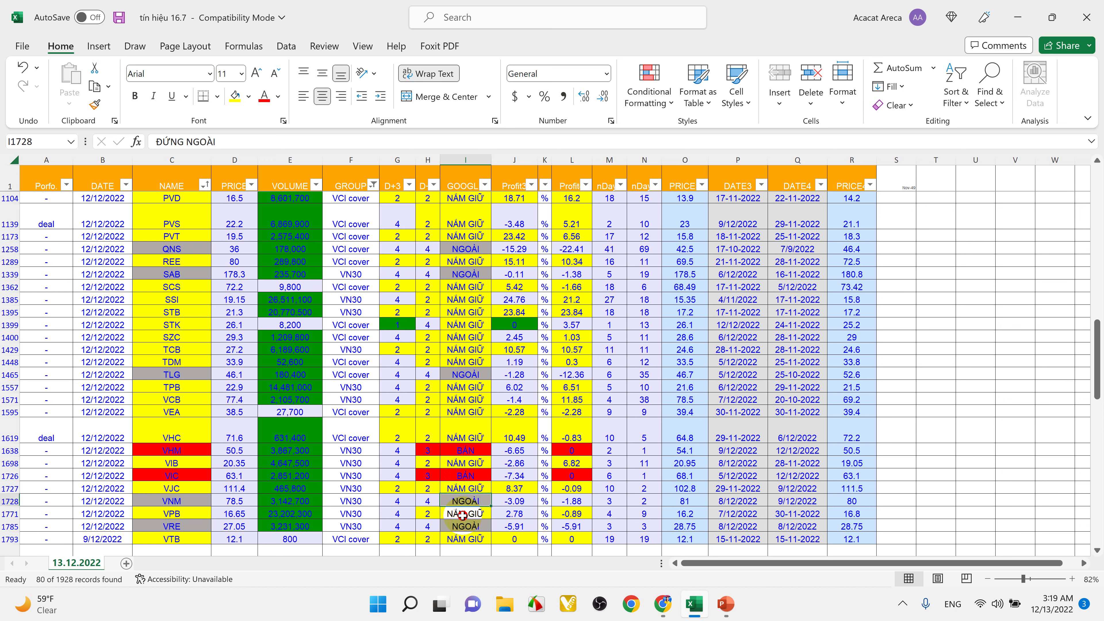
pyautogui.click(462, 514)
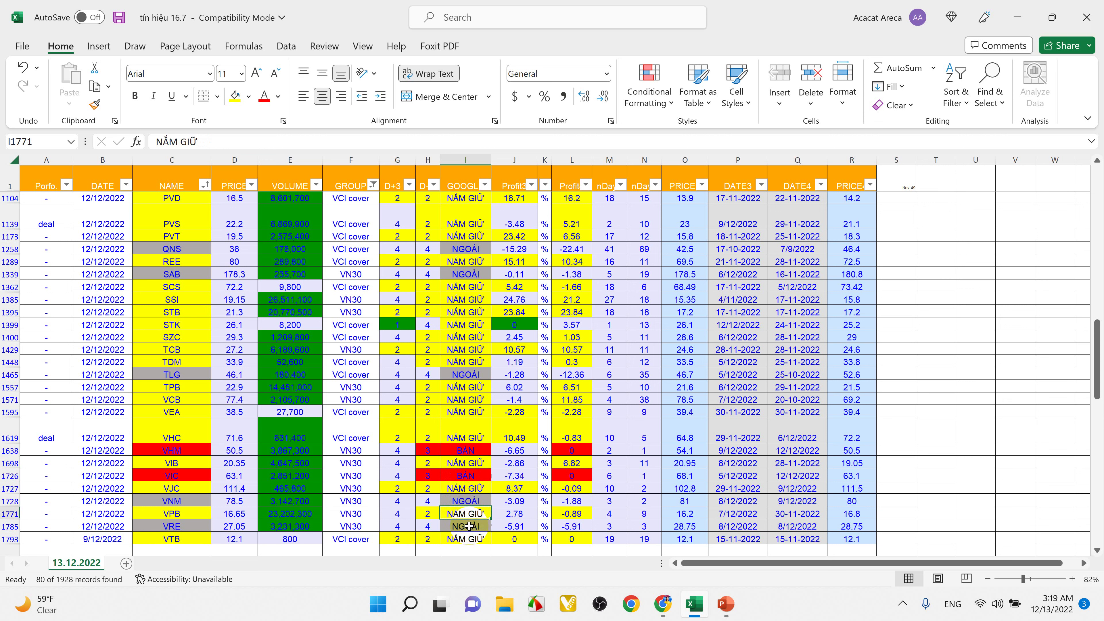
pyautogui.click(469, 526)
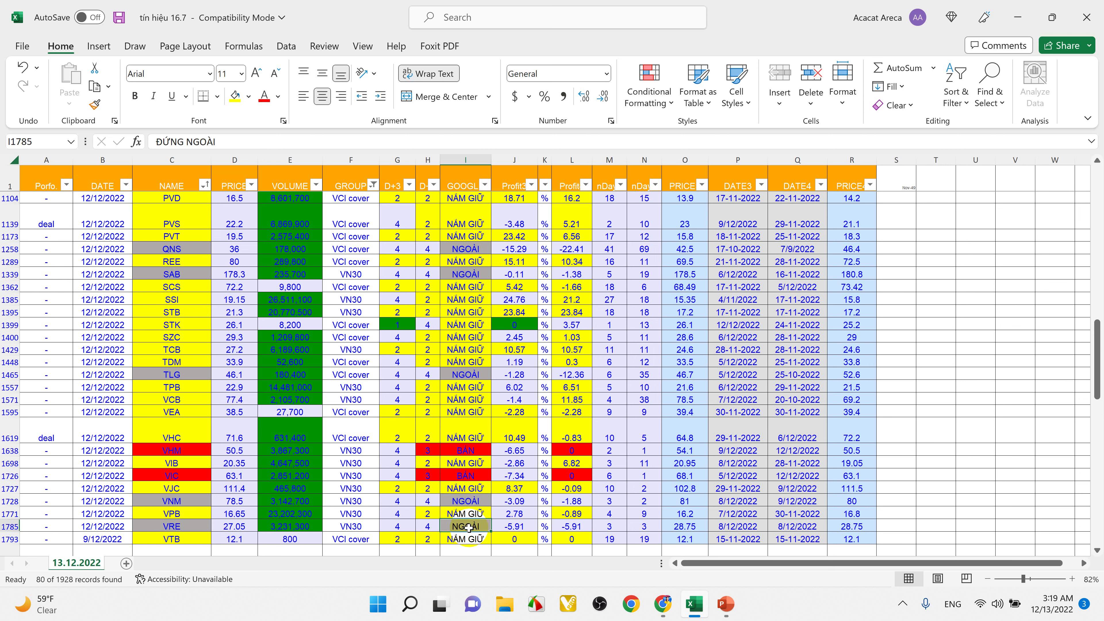
pyautogui.click(470, 527)
pyautogui.click(461, 539)
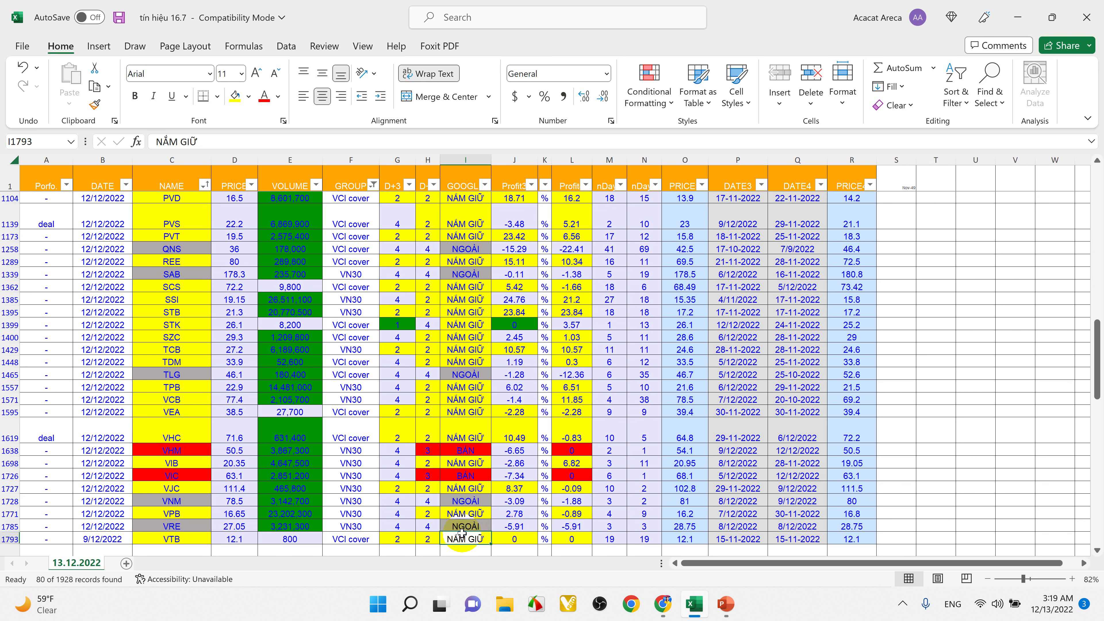
# Step: Look over the filtered VN30 and VCI cover signal list again, ending back at the ACB row
pyautogui.scroll(-4, 431, 512)
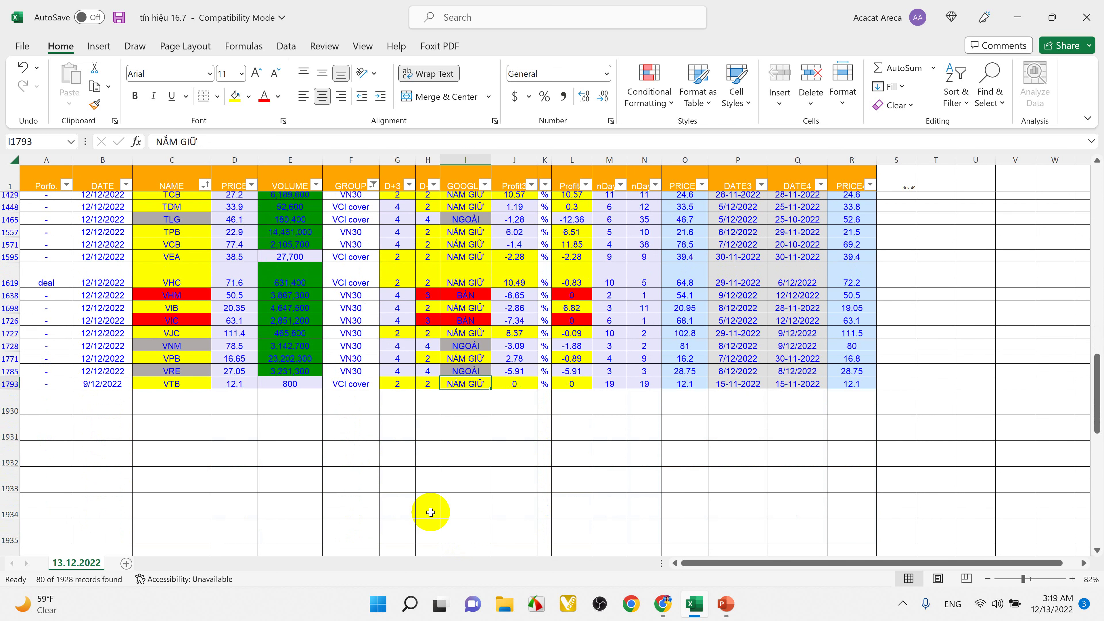
pyautogui.scroll(15, 430, 512)
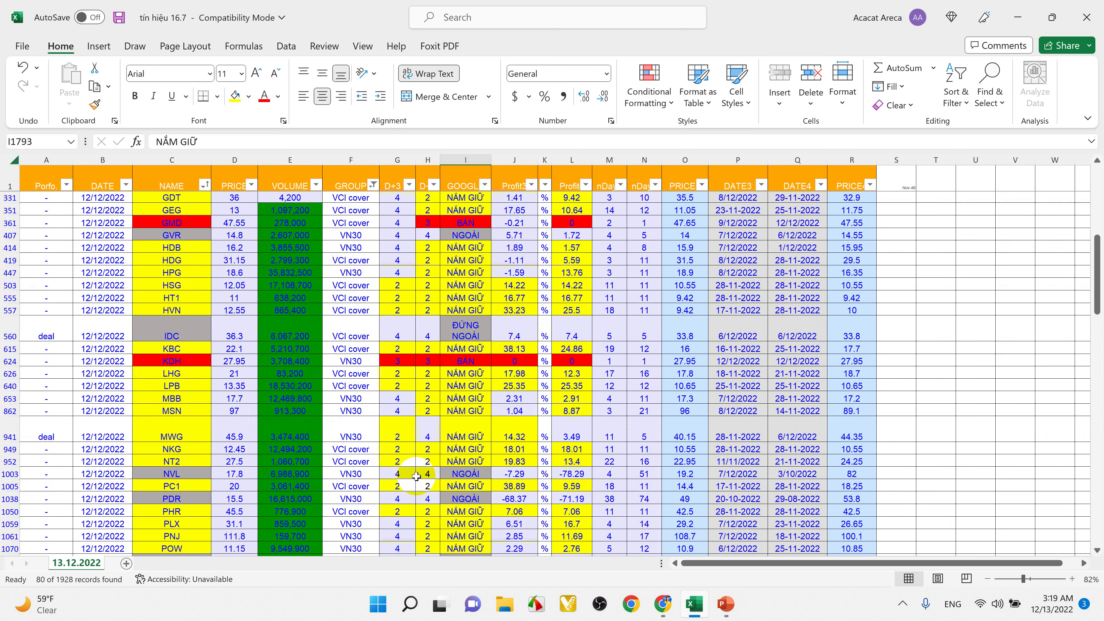
pyautogui.scroll(4, 416, 476)
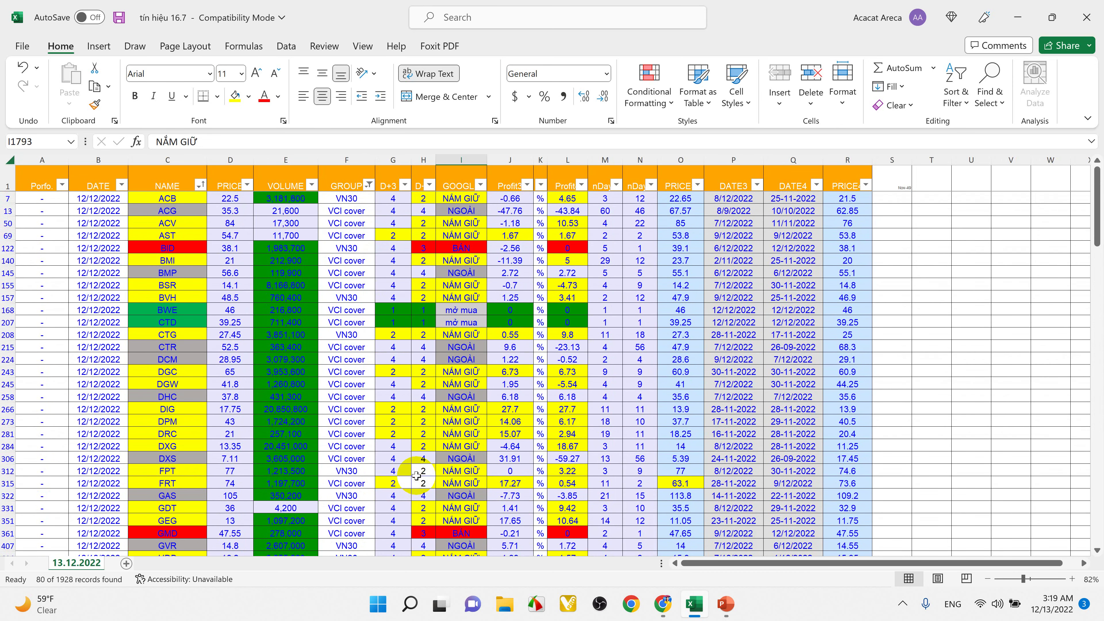
pyautogui.scroll(-12, 416, 476)
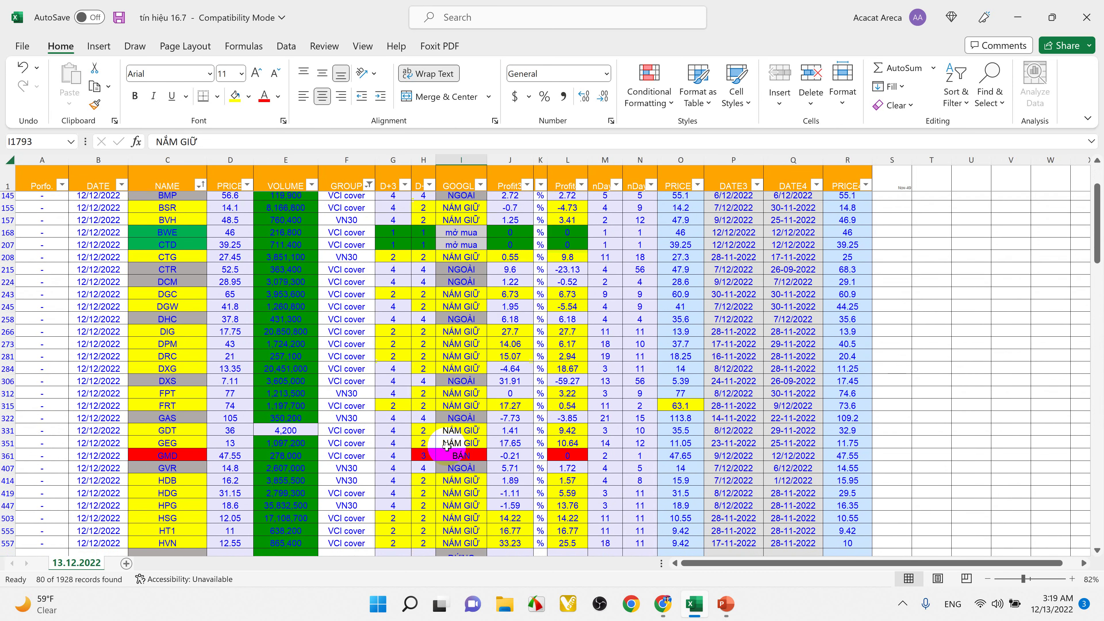
pyautogui.scroll(-3, 447, 447)
pyautogui.scroll(15, 447, 446)
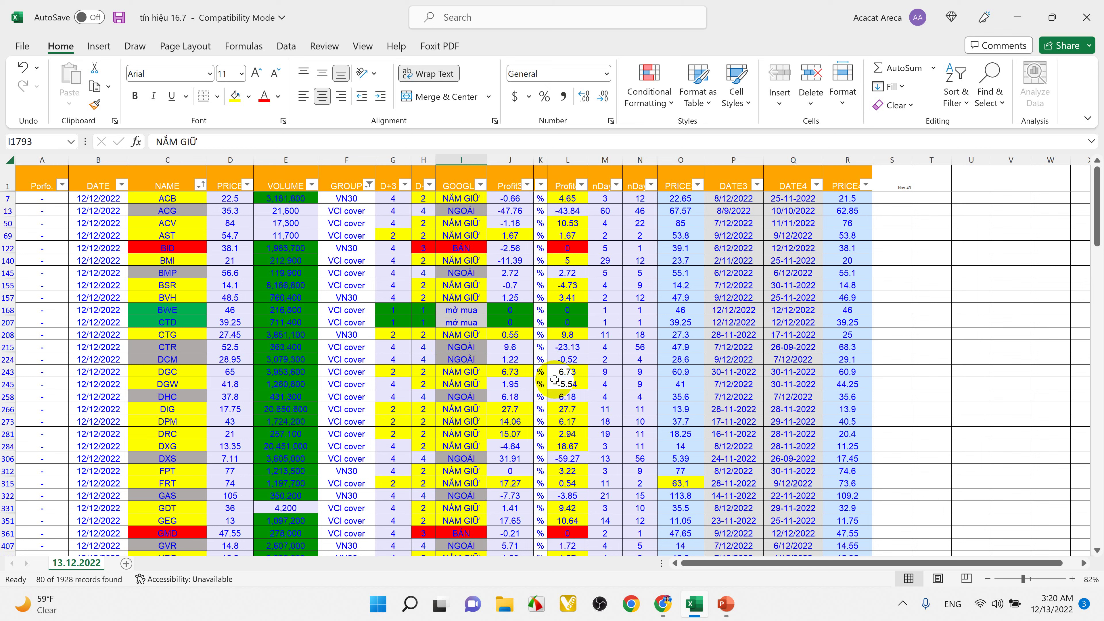
# Step: Switch to the "contact Vietnamstockmarket 2" presentation in PowerPoint to show the contact slide
pyautogui.click(726, 606)
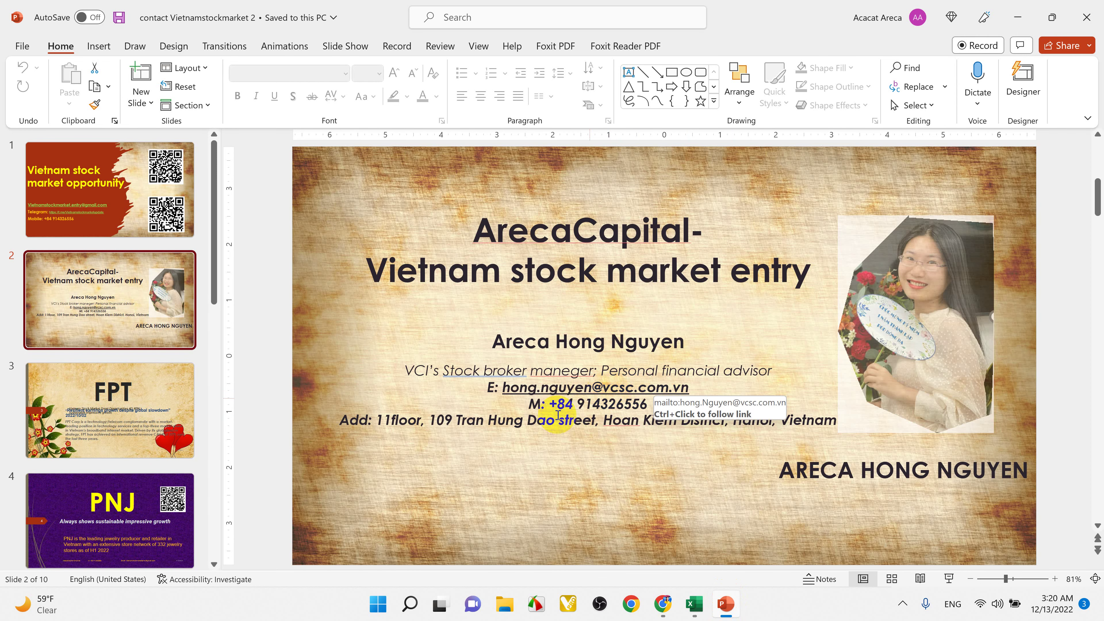